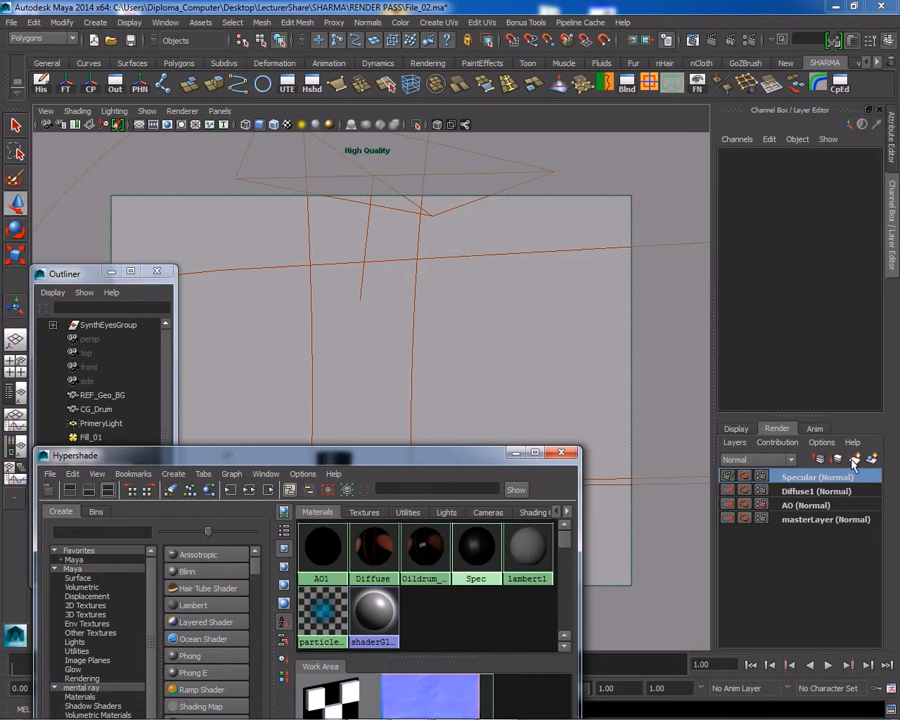
Create a new empty render layer and name it AmbientLight
{"action": "left_click", "coordinate": [871, 458]}
{"action": "double_click", "coordinate": [795, 477]}
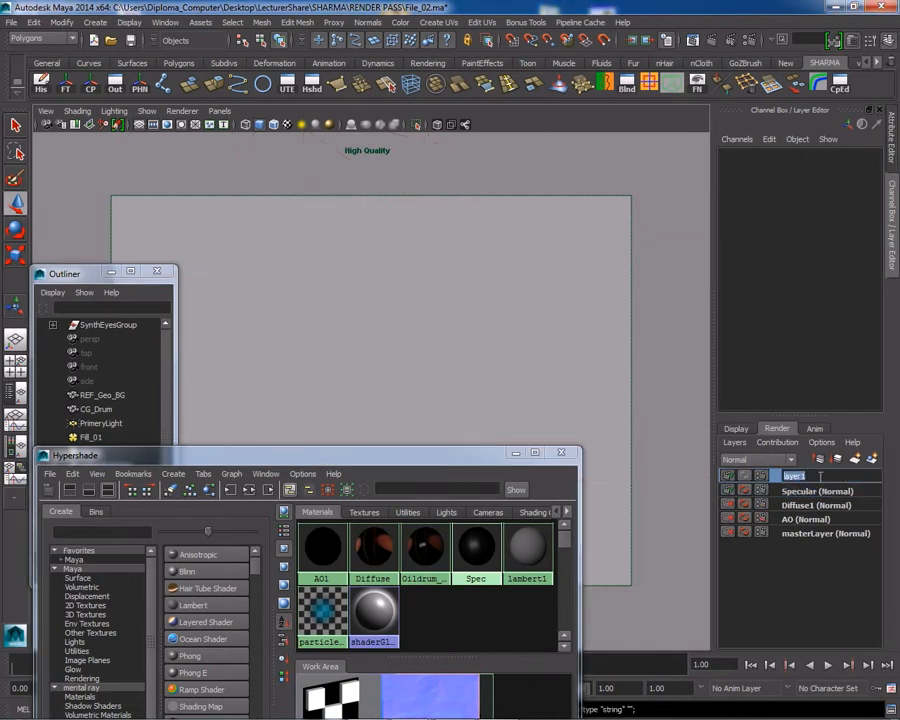
{"action": "type", "text": "AmbientLight"}
{"action": "key", "text": "Return"}
Add the CG_Drum object to the AmbientLight render layer
{"action": "left_click_drag", "start_coordinate": [465, 460], "coordinate": [480, 546]}
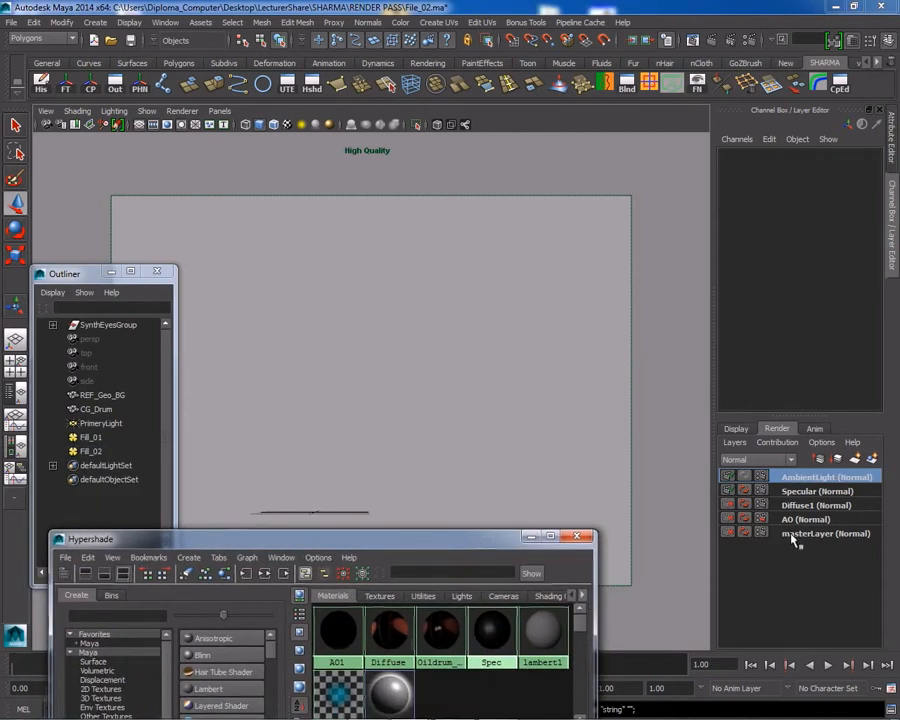
{"action": "left_click", "coordinate": [97, 408]}
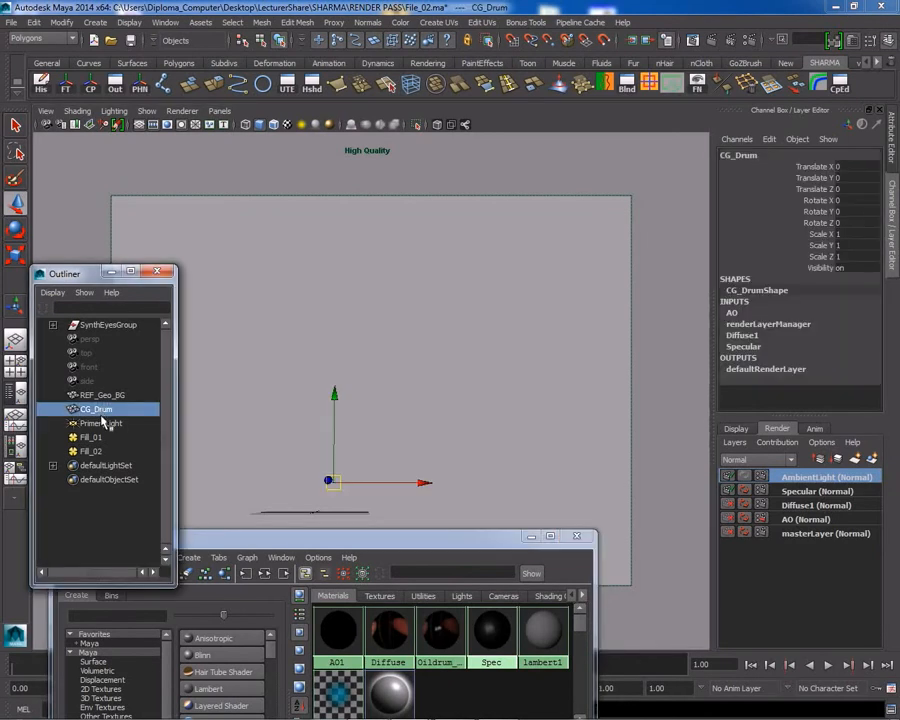
{"action": "right_click", "coordinate": [817, 478]}
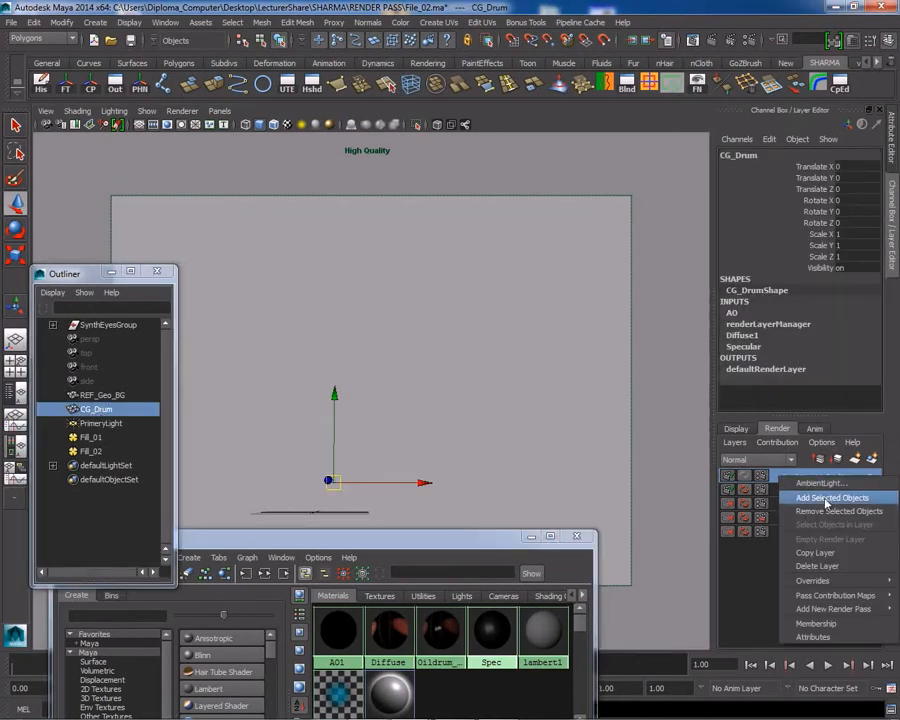
{"action": "left_click", "coordinate": [810, 500]}
{"action": "left_click", "coordinate": [530, 390]}
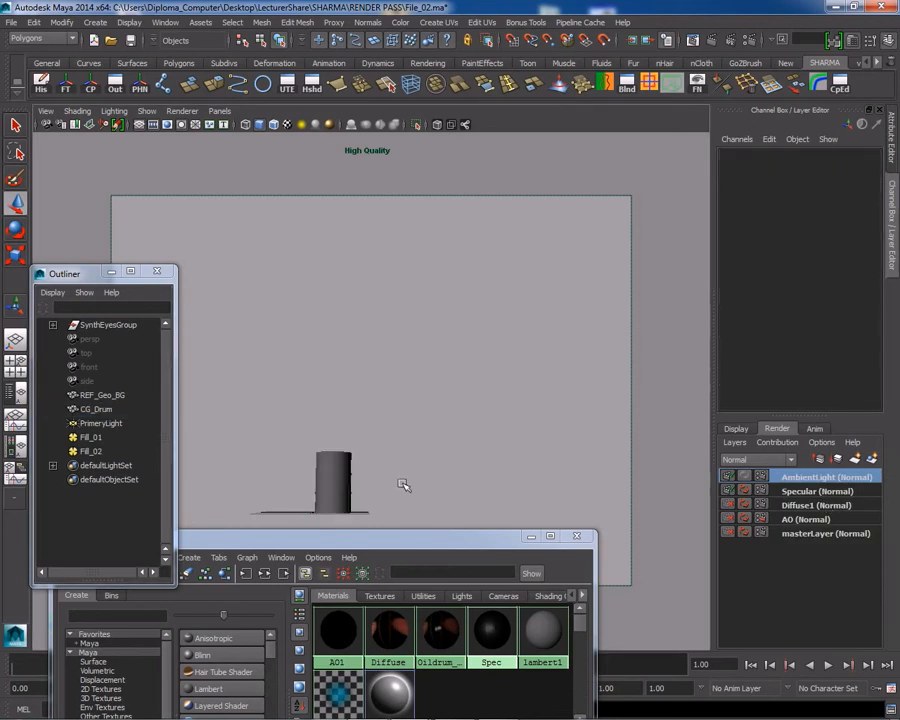
Create a Lambert material, name it AmbientLight, and move the Hypershade window clear of the drum
{"action": "left_click_drag", "start_coordinate": [389, 543], "coordinate": [541, 267]}
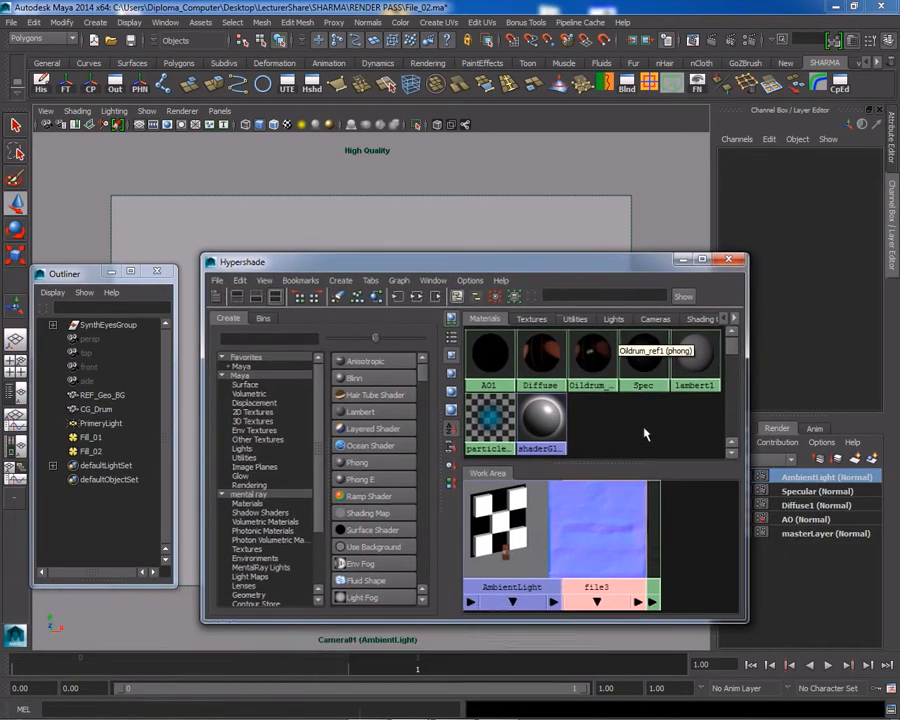
{"action": "left_click", "coordinate": [360, 411]}
{"action": "double_click", "coordinate": [489, 407]}
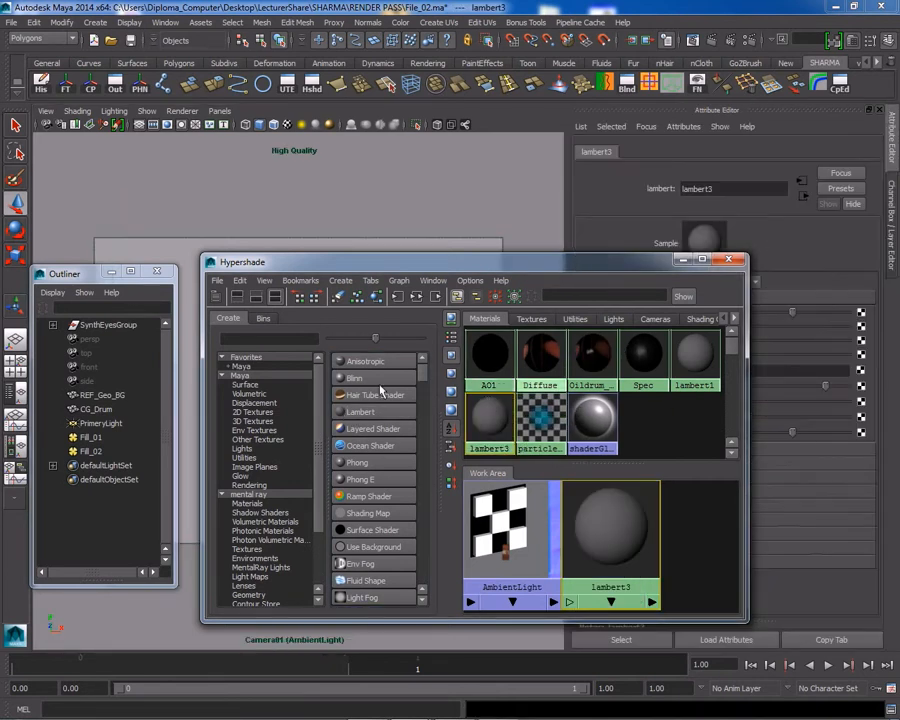
{"action": "left_click_drag", "start_coordinate": [556, 279], "coordinate": [421, 412]}
{"action": "double_click", "coordinate": [698, 188]}
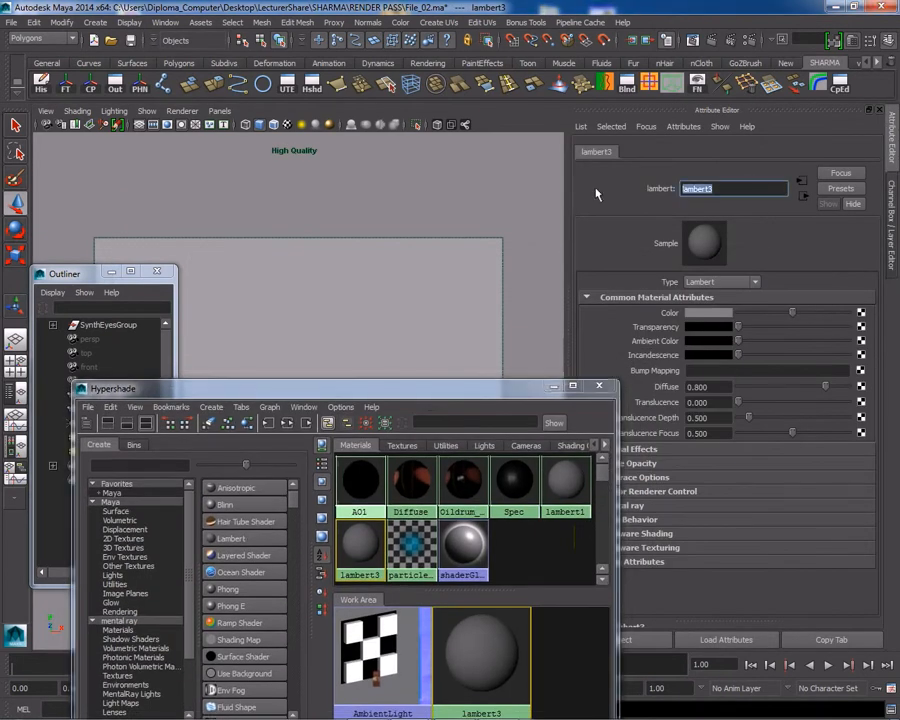
{"action": "type", "text": "AmbientLight"}
{"action": "key", "text": "Return"}
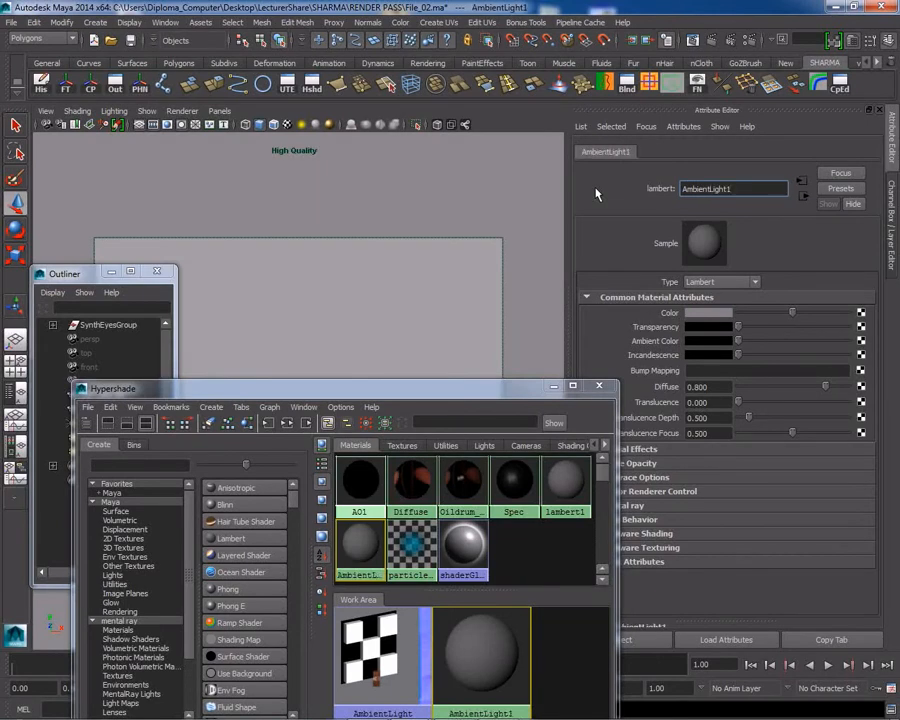
{"action": "left_click", "coordinate": [531, 529]}
{"action": "left_click_drag", "start_coordinate": [472, 389], "coordinate": [376, 537]}
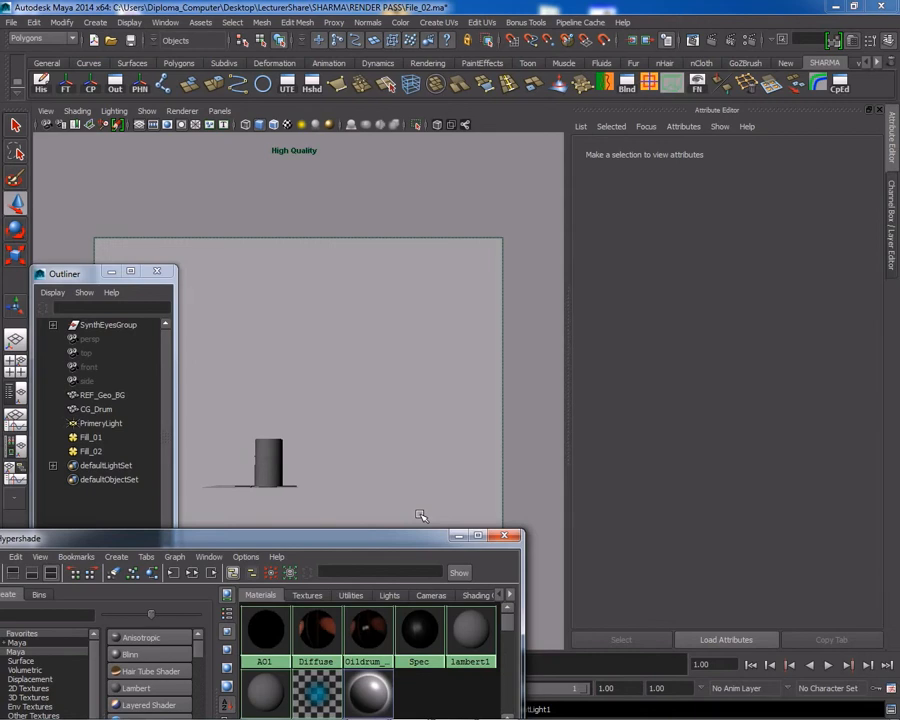
Make the Specular layer non-renderable and create Image Based Lighting in the AmbientLight layer's Indirect Lighting render settings
{"action": "key", "text": "ctrl+a"}
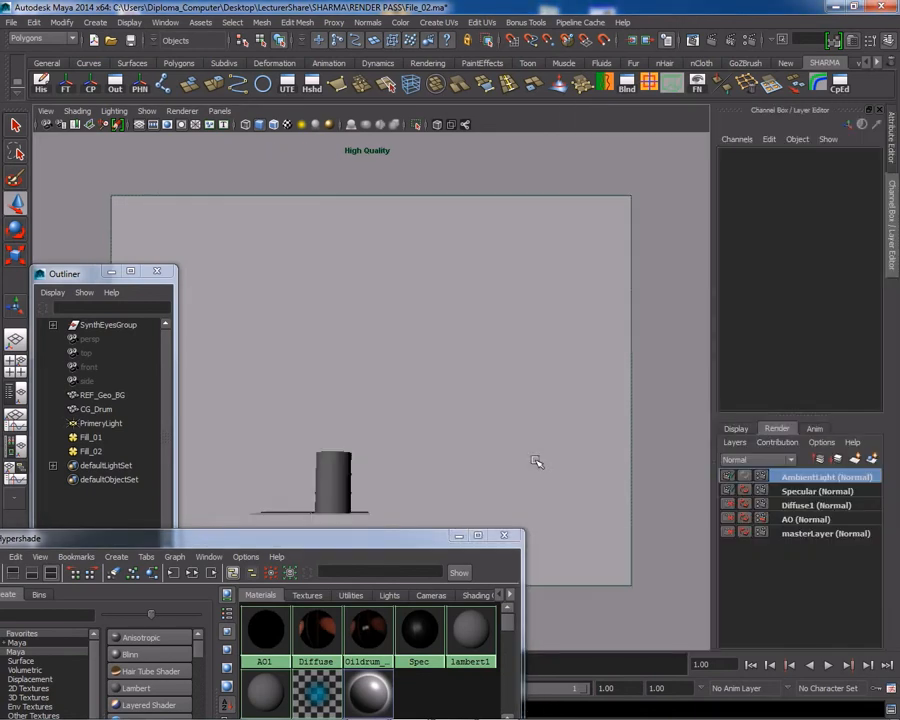
{"action": "left_click", "coordinate": [728, 490]}
{"action": "left_click", "coordinate": [530, 40]}
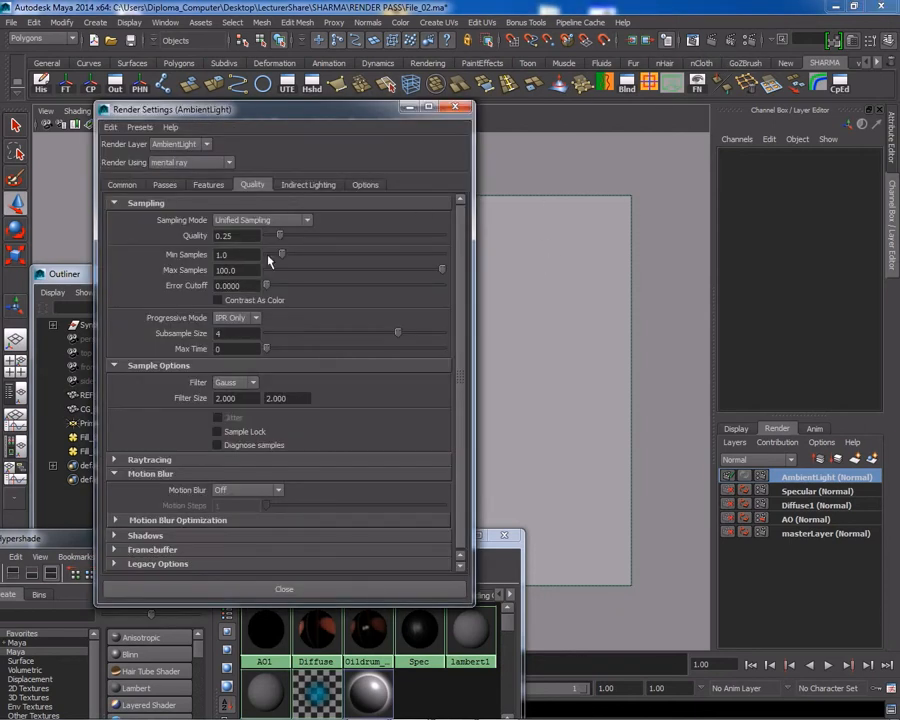
{"action": "left_click", "coordinate": [312, 184]}
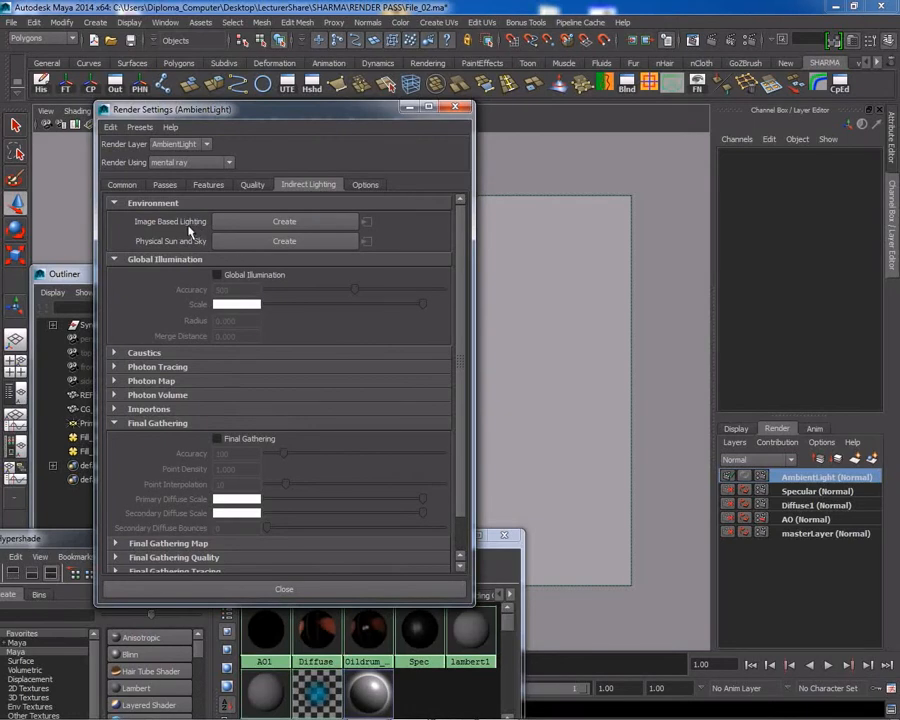
{"action": "left_click", "coordinate": [262, 223]}
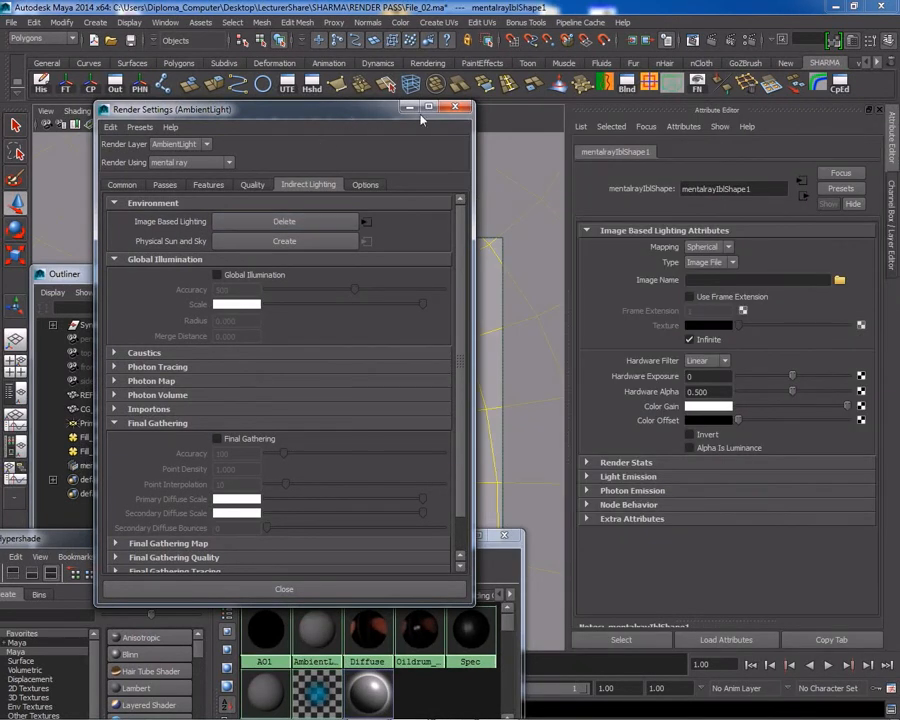
Enable Final Gathering and give it a layer override for the AmbientLight layer
{"action": "left_click", "coordinate": [217, 438]}
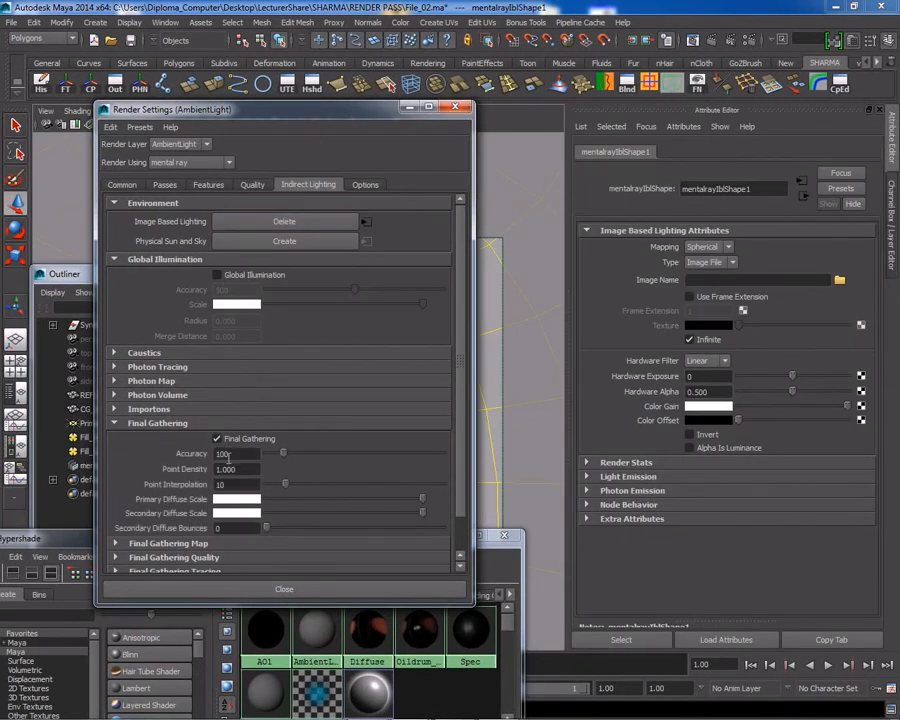
{"action": "key", "text": "ctrl+a"}
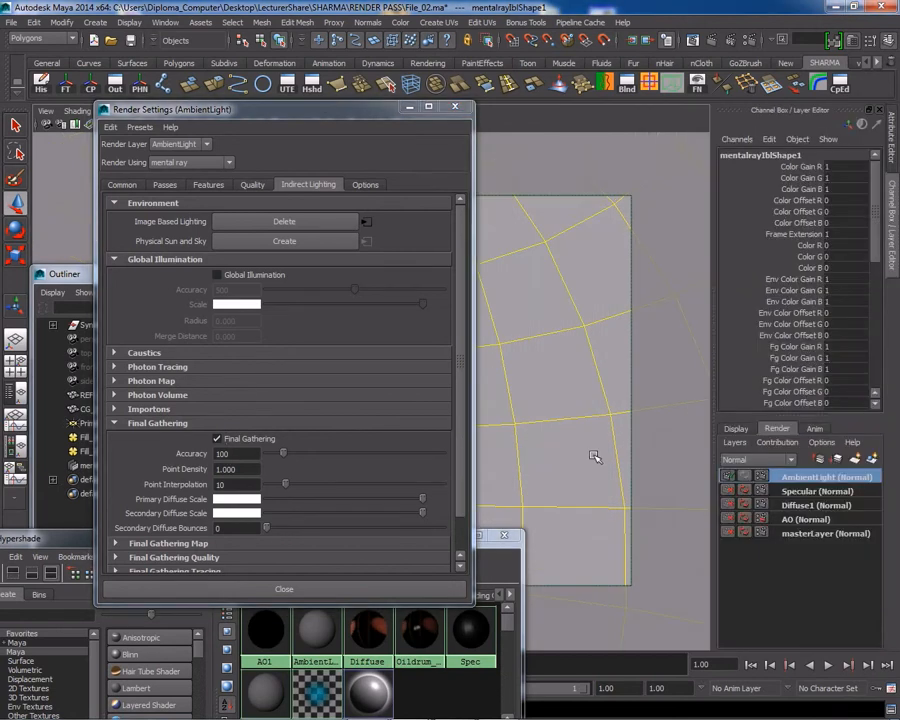
{"action": "right_click", "coordinate": [264, 444]}
{"action": "left_click", "coordinate": [272, 457]}
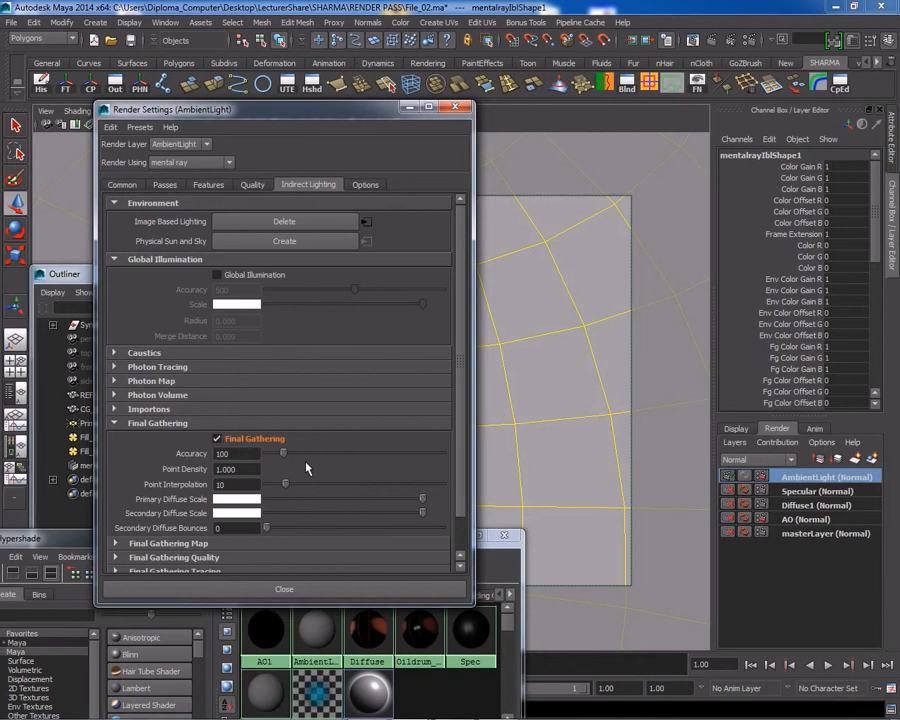
Turn off Final Gathering for the Specular layer, check the setting on Diffuse1 and AO, and return to the AmbientLight layer
{"action": "left_click", "coordinate": [800, 492]}
{"action": "left_click", "coordinate": [217, 439]}
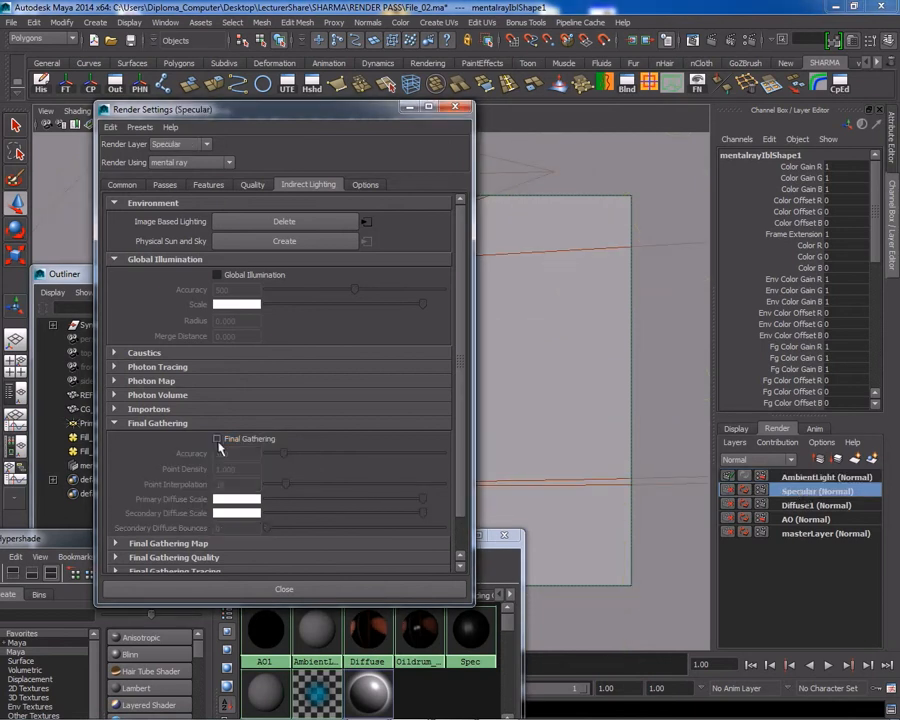
{"action": "left_click", "coordinate": [790, 507]}
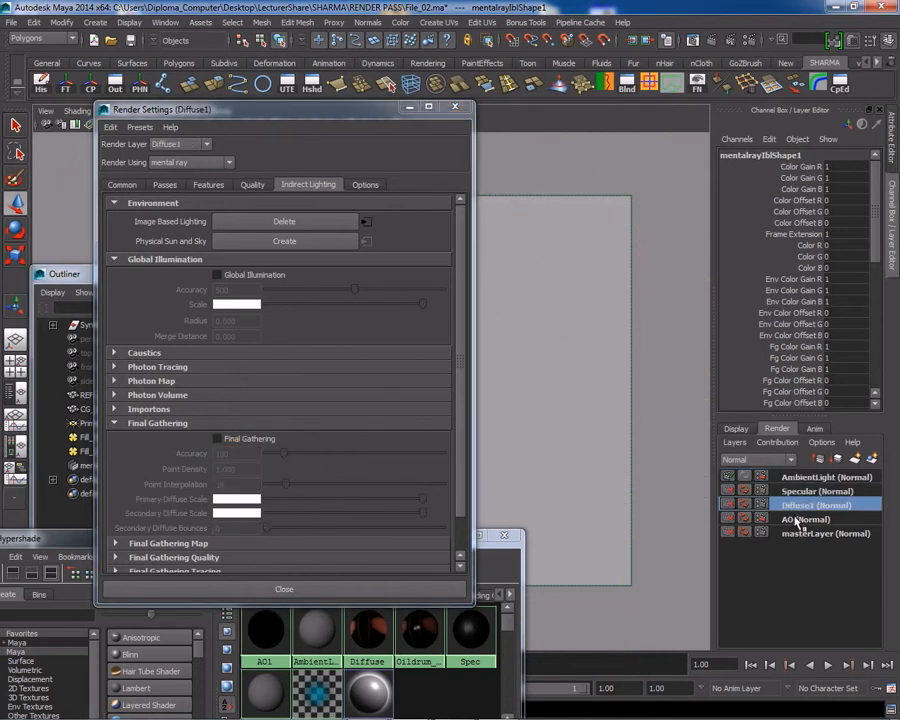
{"action": "left_click", "coordinate": [797, 521]}
{"action": "left_click", "coordinate": [800, 477]}
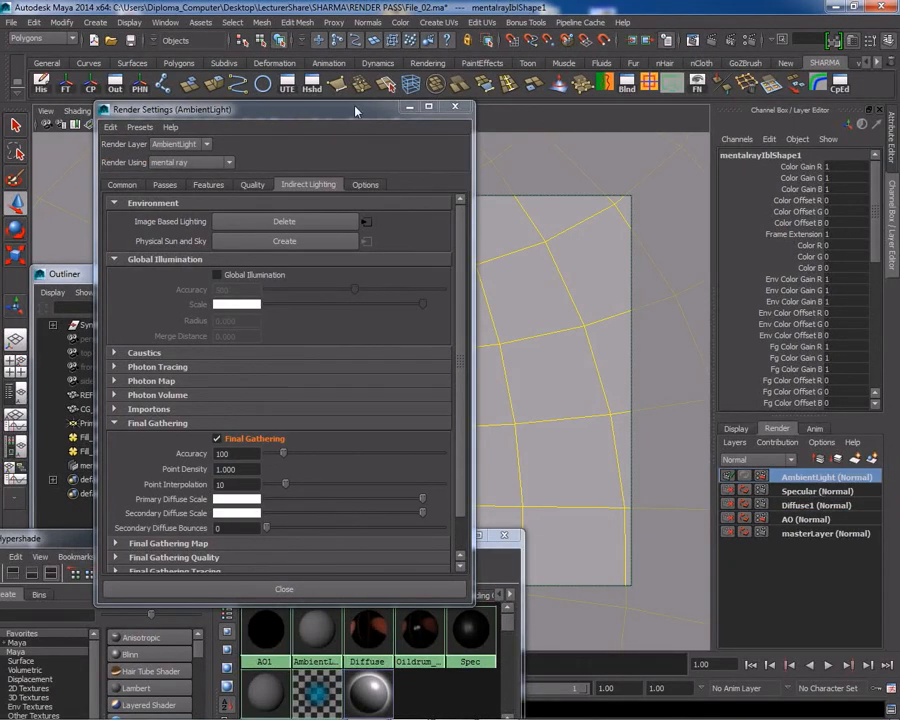
Load sp11_f18.jpg from the RENDER PASS project's REF folder as the image of the mental ray IBL sphere
{"action": "left_click_drag", "start_coordinate": [356, 114], "coordinate": [158, 165]}
{"action": "left_click", "coordinate": [573, 312]}
{"action": "key", "text": "ctrl+a"}
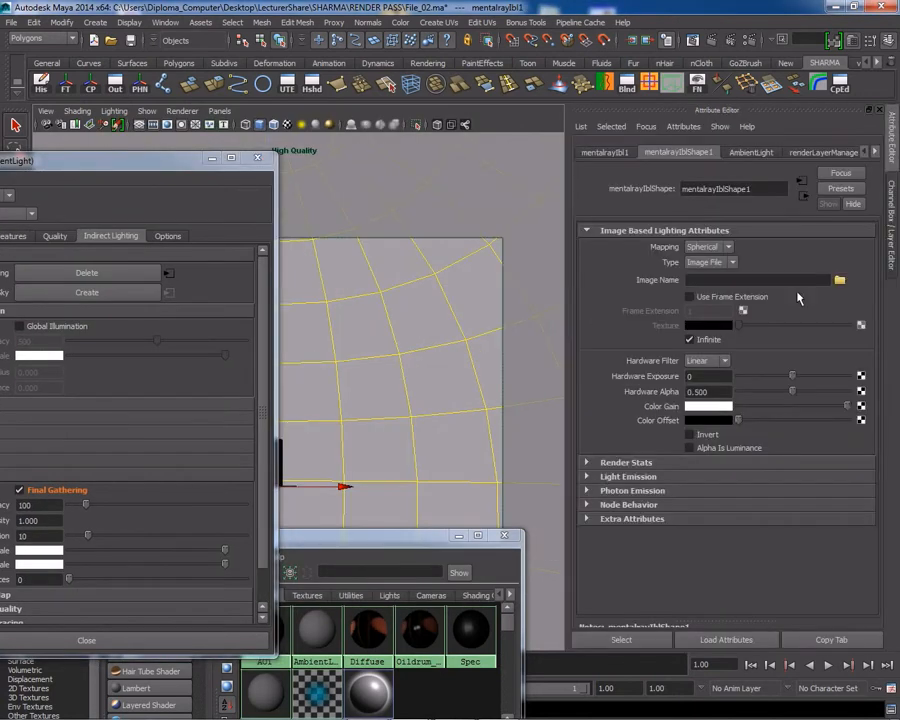
{"action": "left_click", "coordinate": [840, 281]}
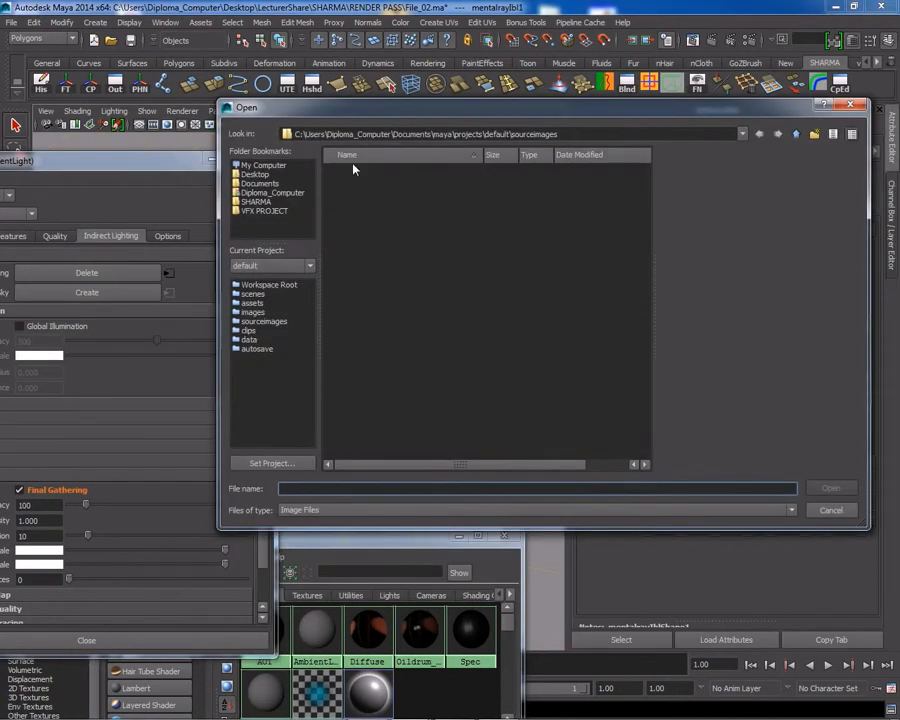
{"action": "left_click", "coordinate": [779, 133]}
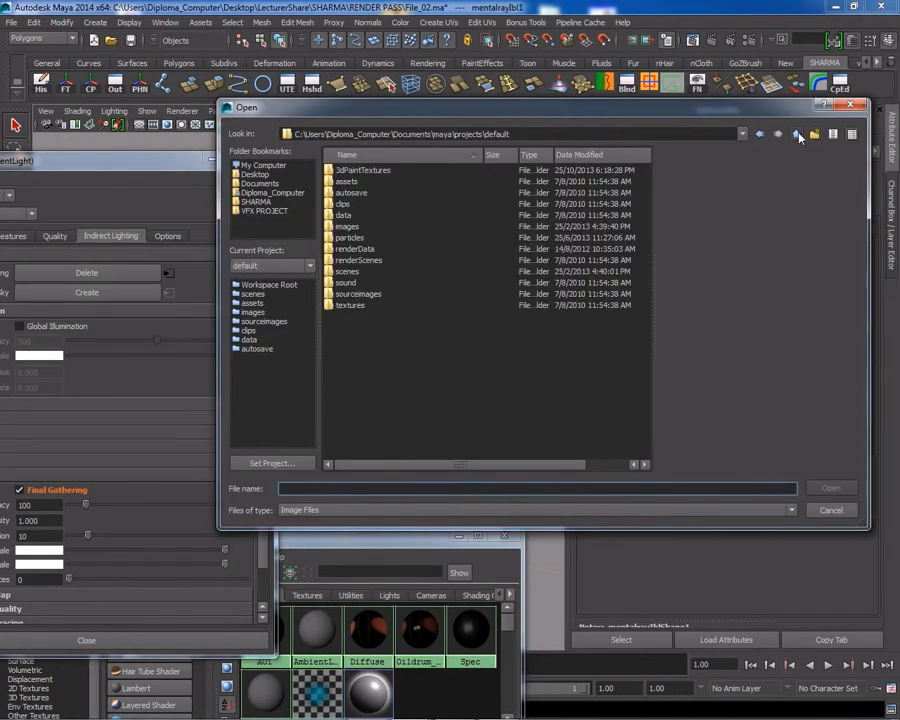
{"action": "left_click", "coordinate": [262, 203]}
{"action": "double_click", "coordinate": [366, 238]}
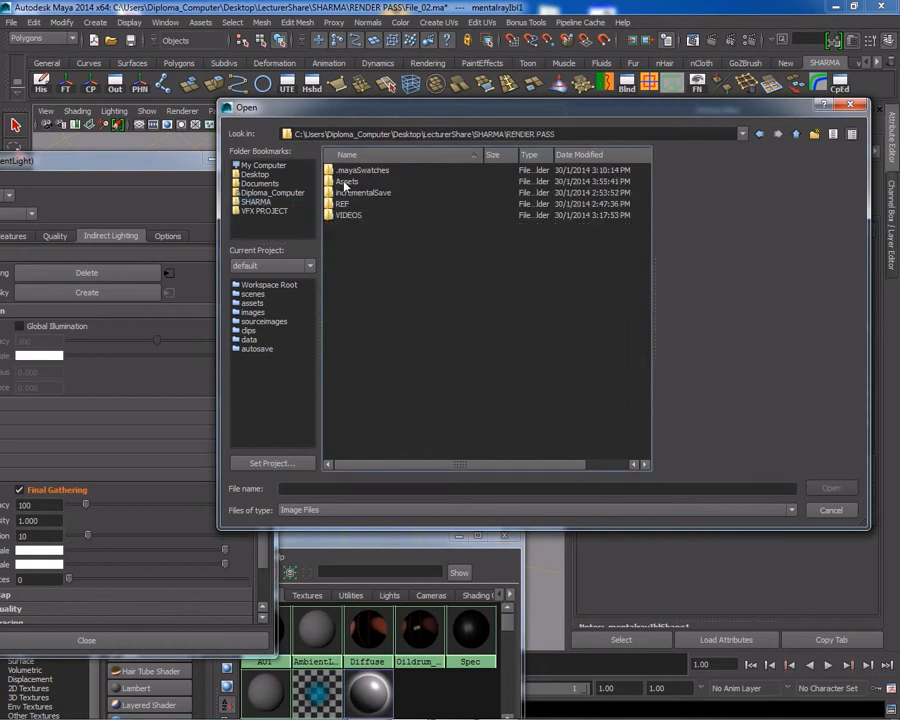
{"action": "double_click", "coordinate": [342, 205]}
{"action": "left_click", "coordinate": [362, 205]}
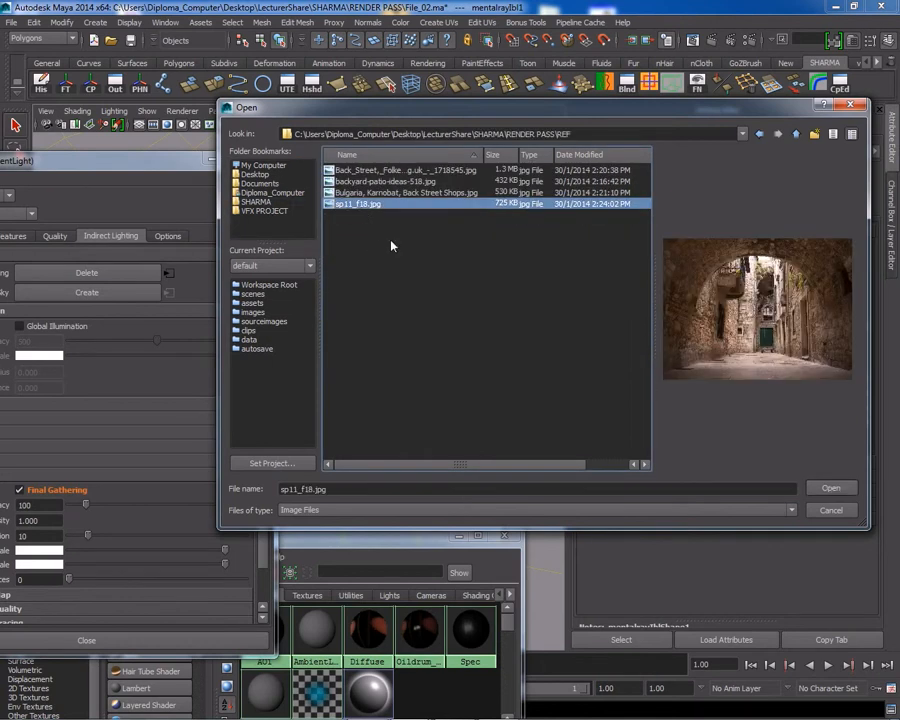
{"action": "left_click", "coordinate": [830, 487]}
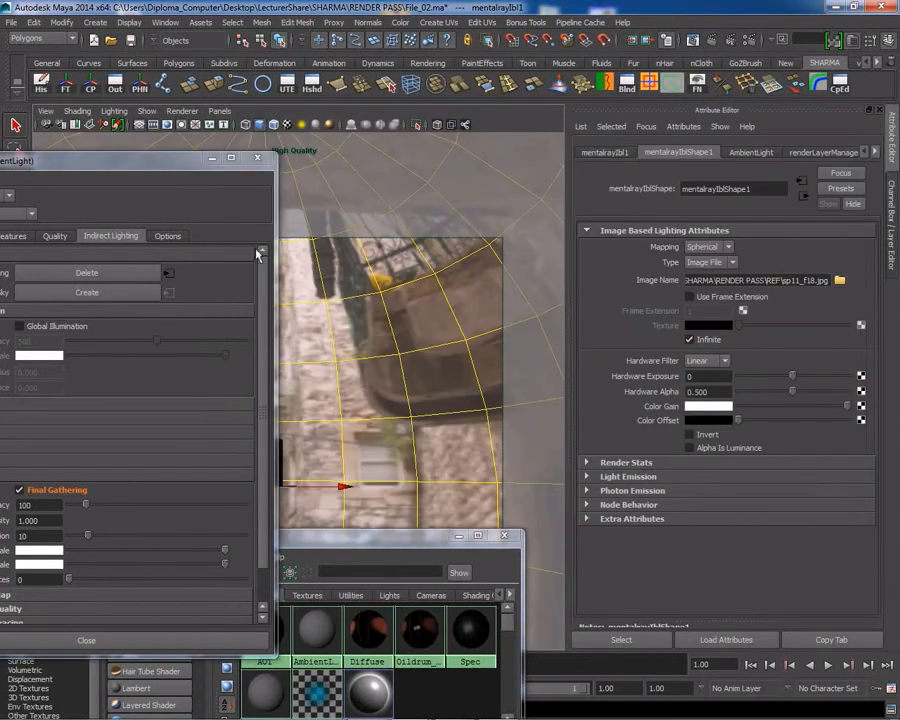
Scale the IBL sphere uniformly to about 137 and close the Render Settings and Outliner windows
{"action": "left_click", "coordinate": [258, 158]}
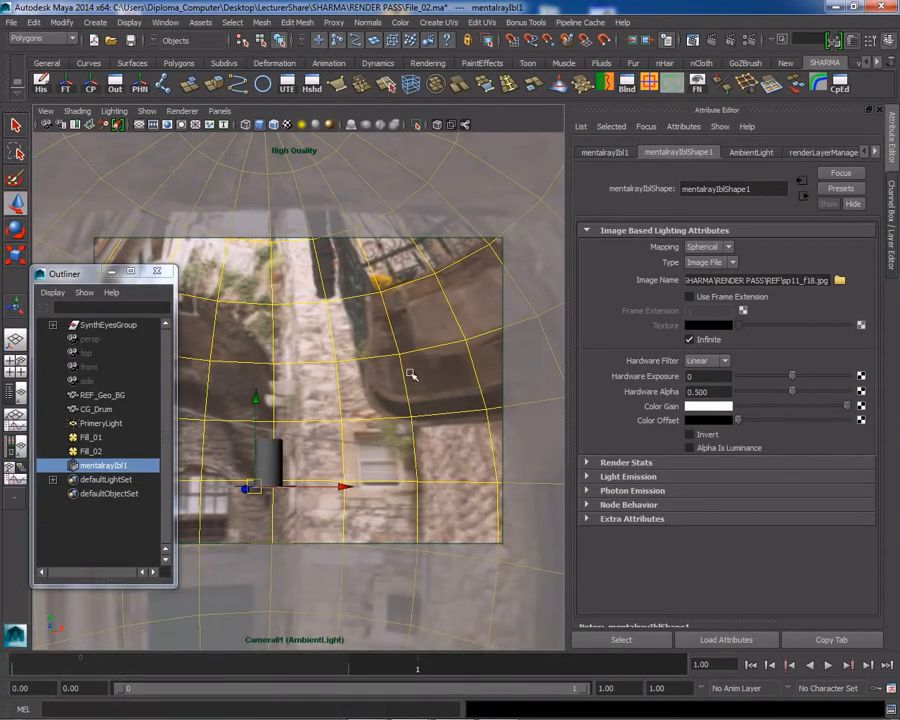
{"action": "key", "text": "r"}
{"action": "left_click_drag", "start_coordinate": [254, 486], "coordinate": [3, 490]}
{"action": "left_click_drag", "start_coordinate": [253, 487], "coordinate": [560, 488]}
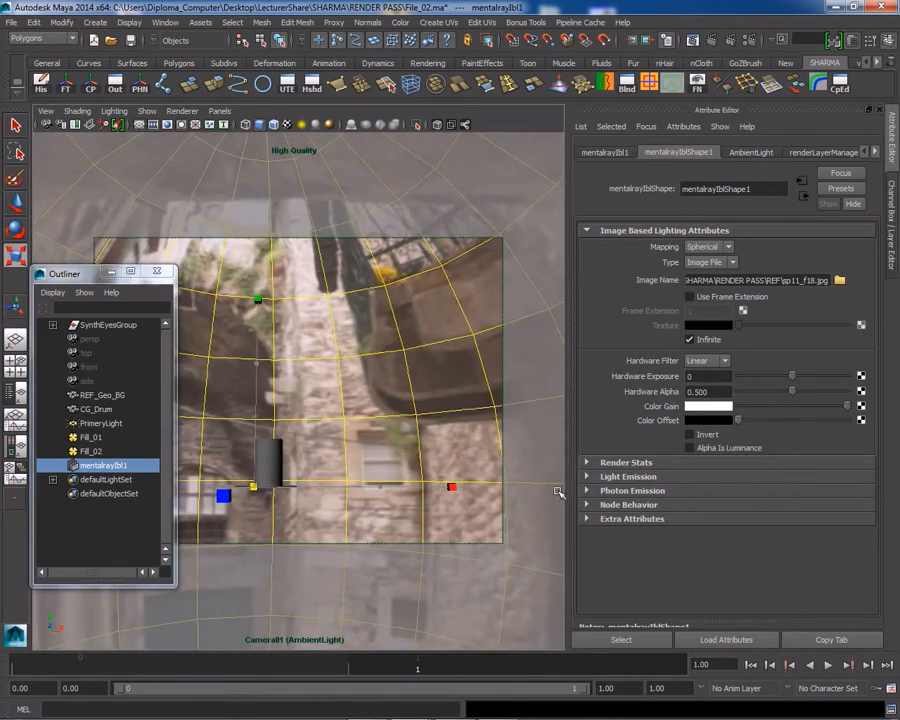
{"action": "left_click", "coordinate": [157, 271]}
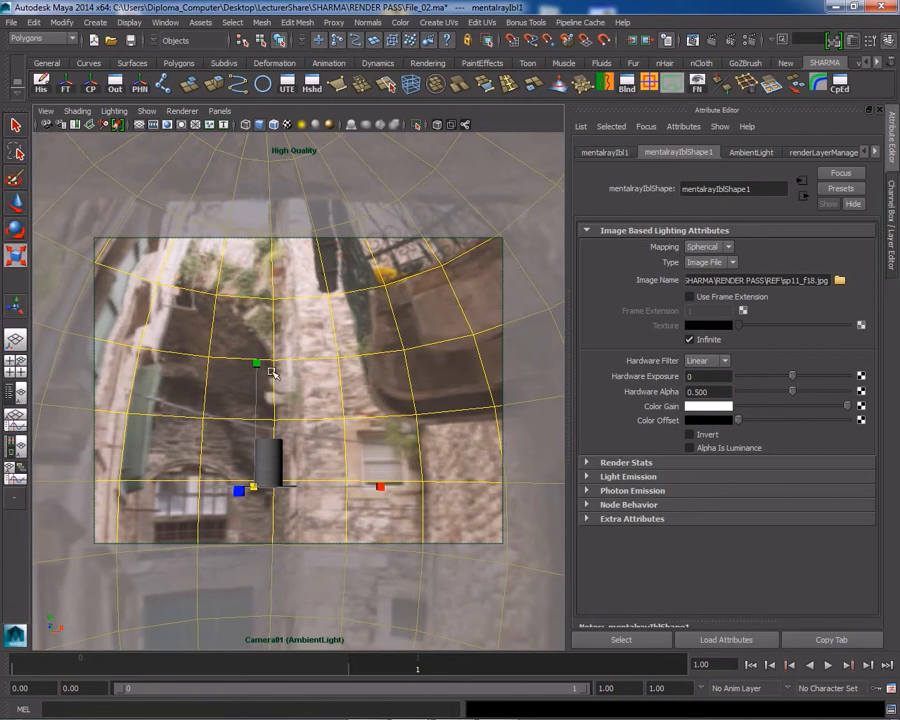
{"action": "key", "text": "w"}
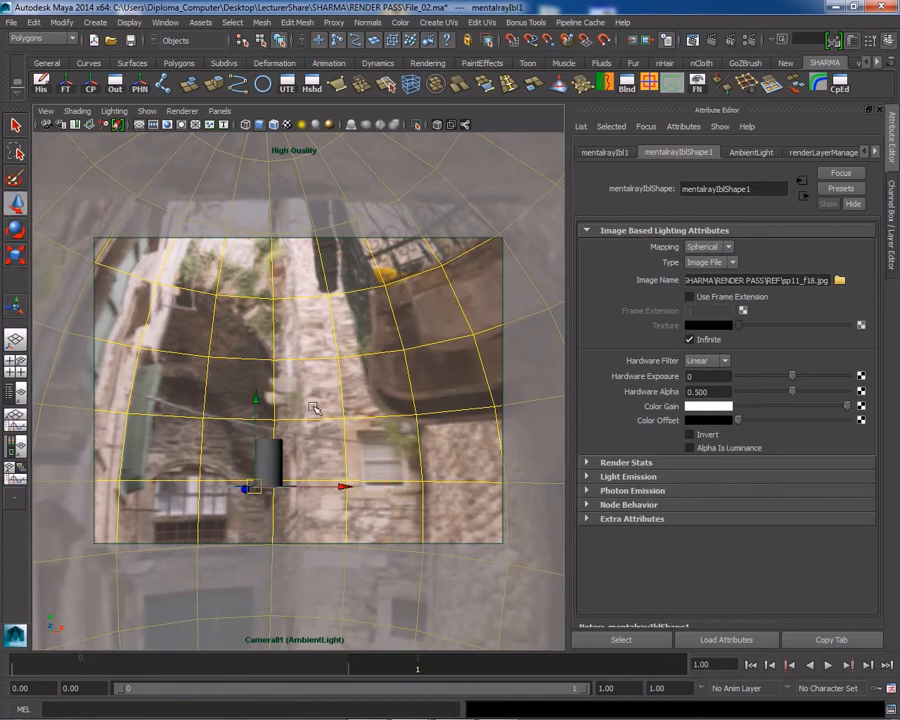
{"action": "key", "text": "ctrl+a"}
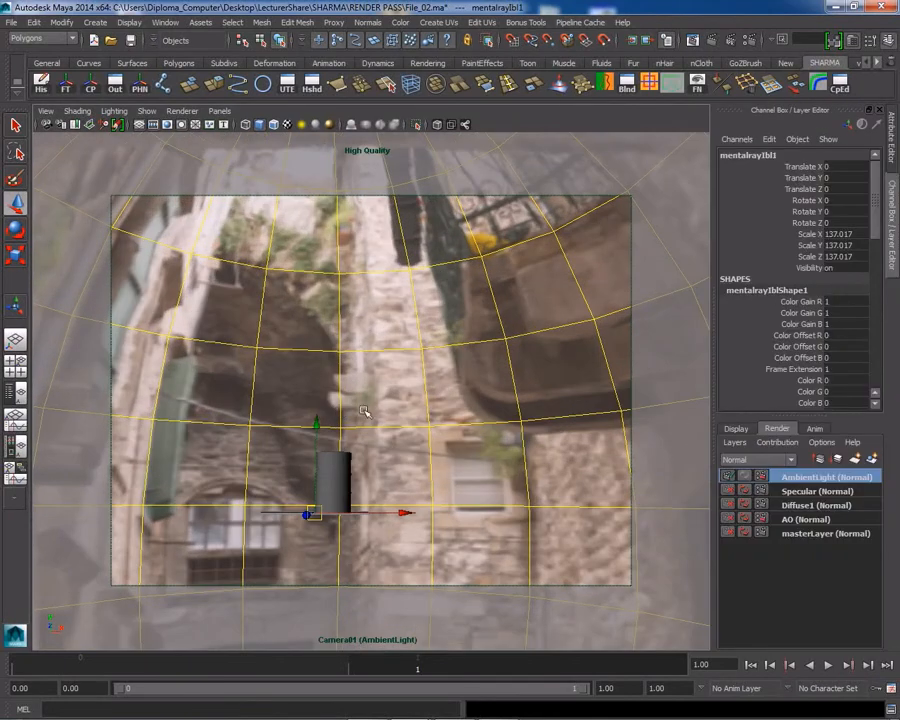
{"action": "key", "text": "ctrl+a"}
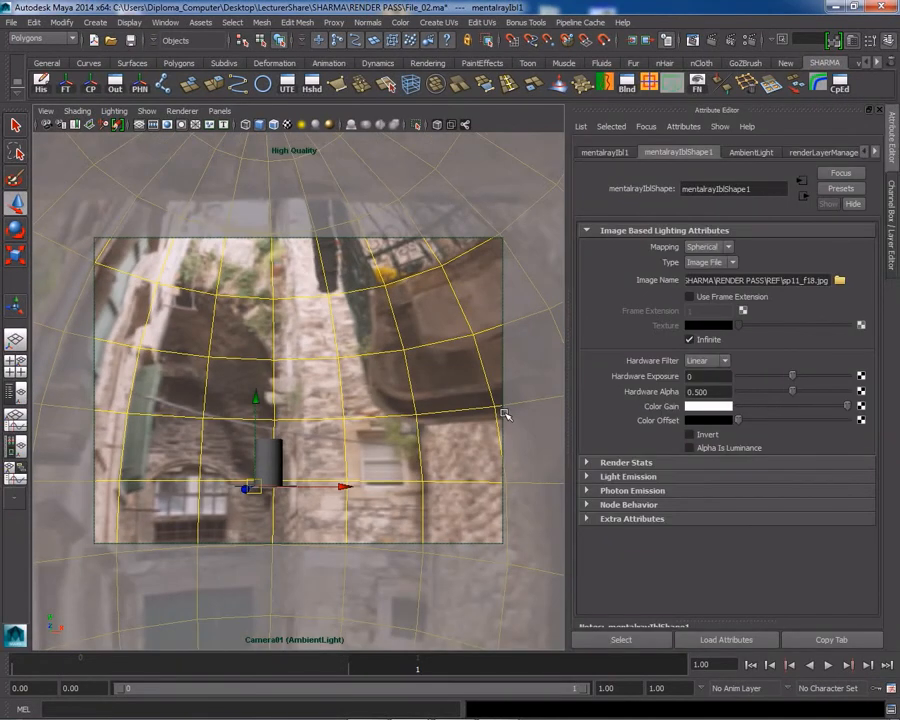
In the IBL shape's Render Stats, turn off Primary Visibility, Visible as Environment, Visible In Secondary Reflections and Visible In Refractions
{"action": "left_click", "coordinate": [587, 231]}
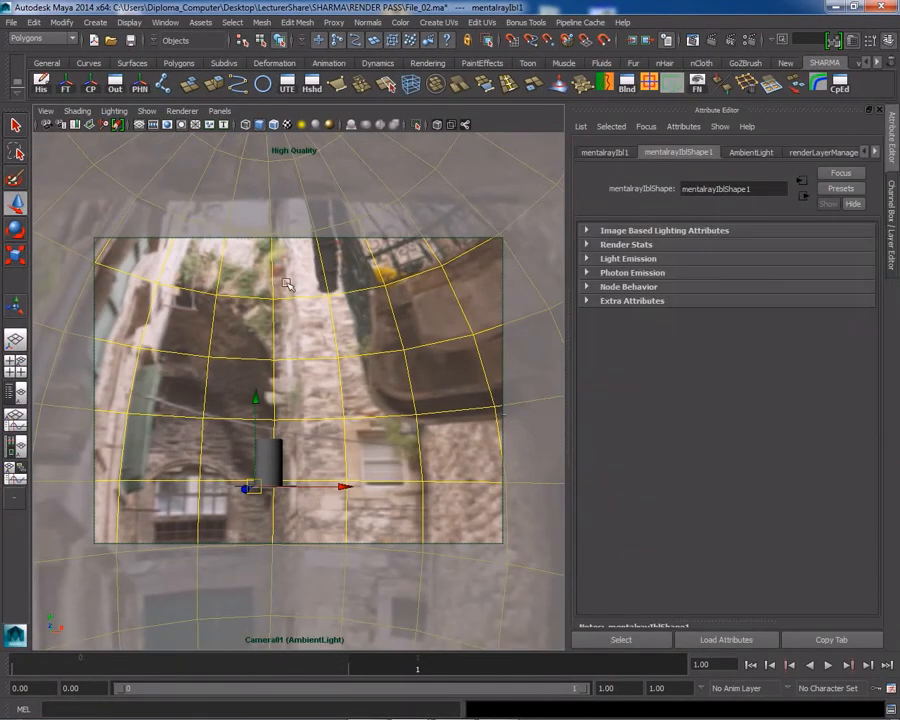
{"action": "left_click", "coordinate": [587, 245]}
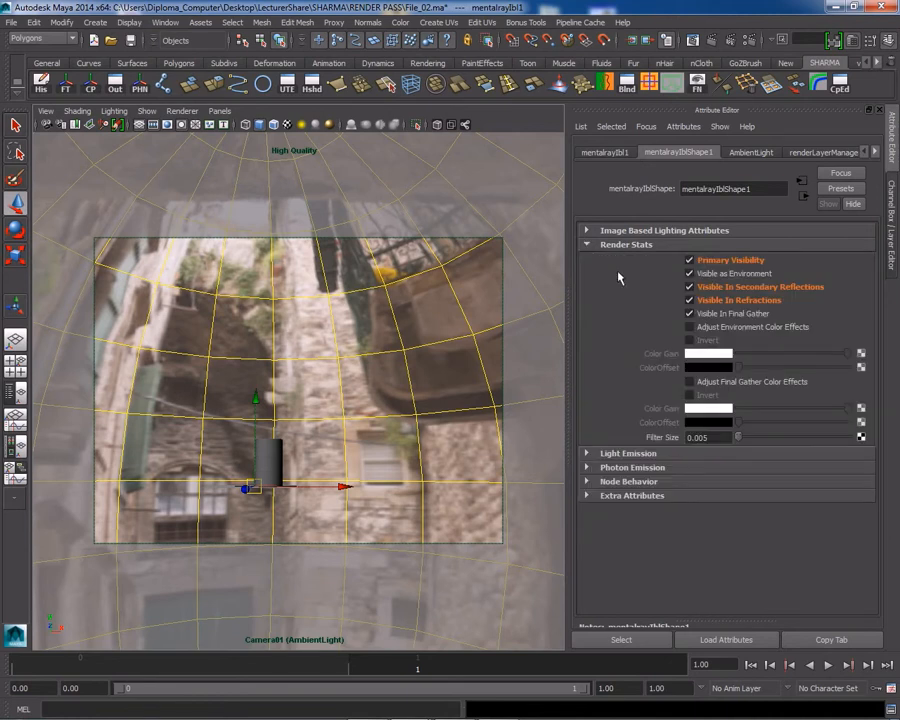
{"action": "left_click", "coordinate": [689, 260]}
{"action": "right_click", "coordinate": [690, 274]}
{"action": "left_click", "coordinate": [698, 261]}
{"action": "left_click", "coordinate": [689, 261]}
Remove the layer overrides from the IBL shape's Visible In Secondary Reflections, Primary Visibility and Visible In Refractions
{"action": "right_click", "coordinate": [691, 288]}
{"action": "left_click", "coordinate": [754, 308]}
{"action": "right_click", "coordinate": [722, 261]}
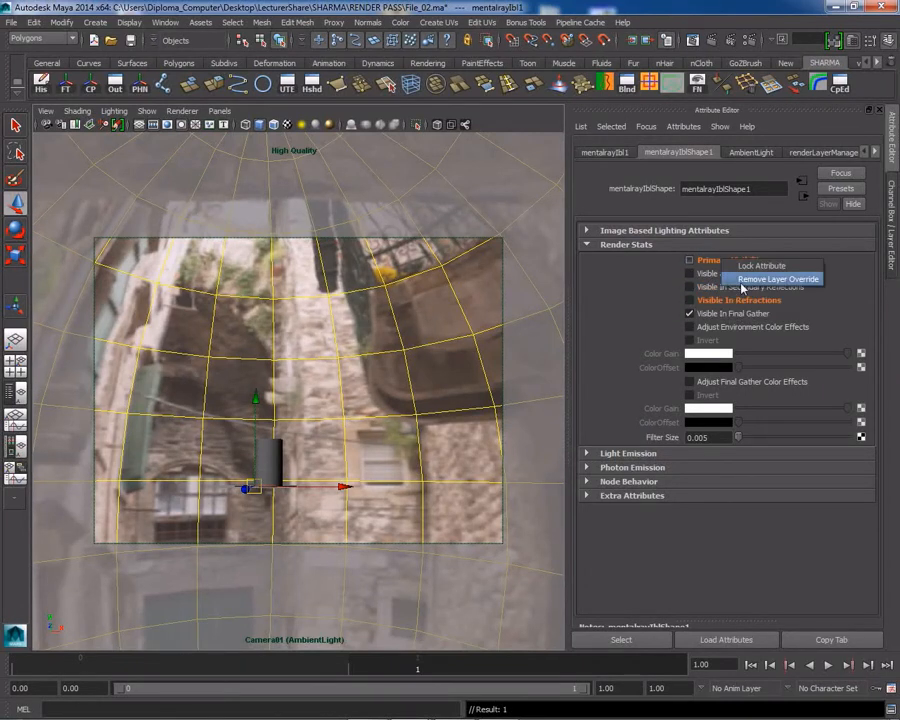
{"action": "left_click", "coordinate": [752, 279]}
{"action": "right_click", "coordinate": [722, 302]}
{"action": "left_click", "coordinate": [726, 324]}
Create a layer override on the IBL shape's Primary Visibility for AmbientLight and leave it turned off
{"action": "left_click", "coordinate": [690, 260]}
{"action": "right_click", "coordinate": [697, 259]}
{"action": "left_click", "coordinate": [726, 282]}
{"action": "left_click", "coordinate": [690, 260]}
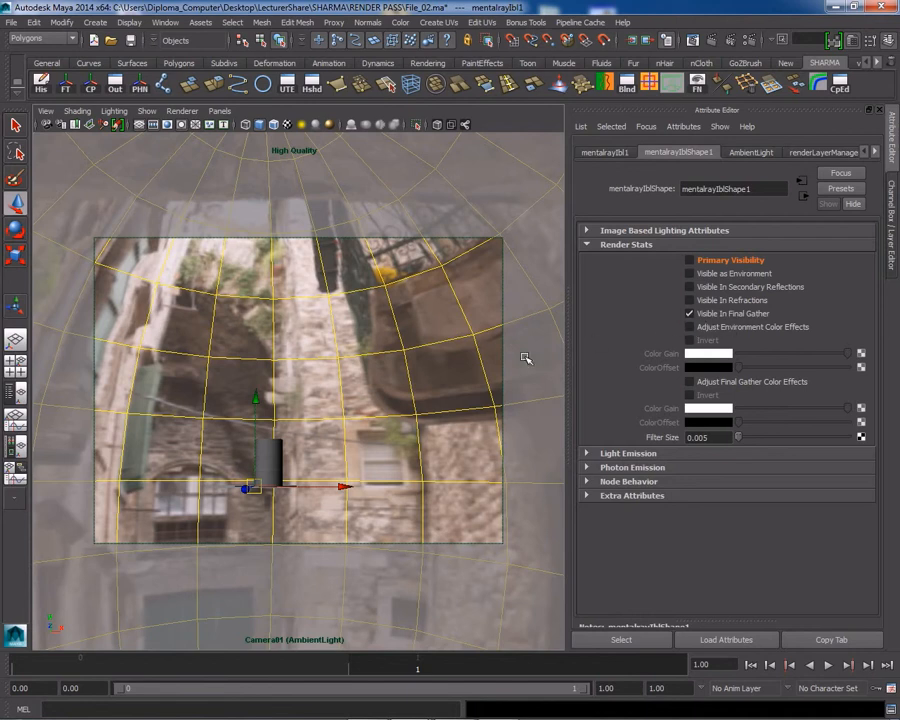
Set the AmbientLight1 lambert's color to white, assign it to the CG drum and close the Hypershade
{"action": "key", "text": "ctrl+a"}
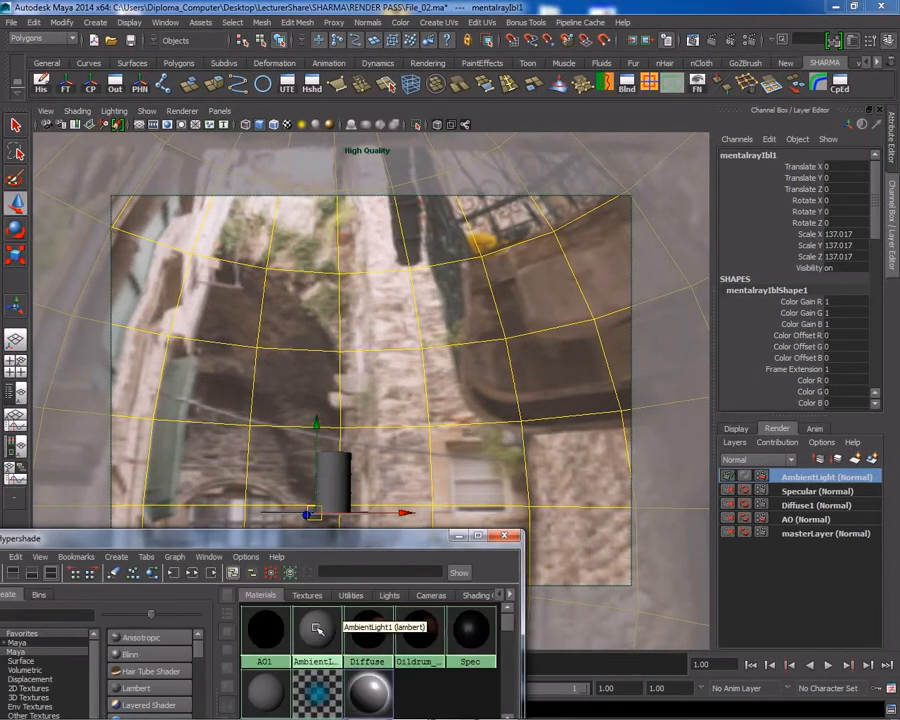
{"action": "double_click", "coordinate": [316, 630]}
{"action": "left_click_drag", "start_coordinate": [792, 312], "coordinate": [850, 312]}
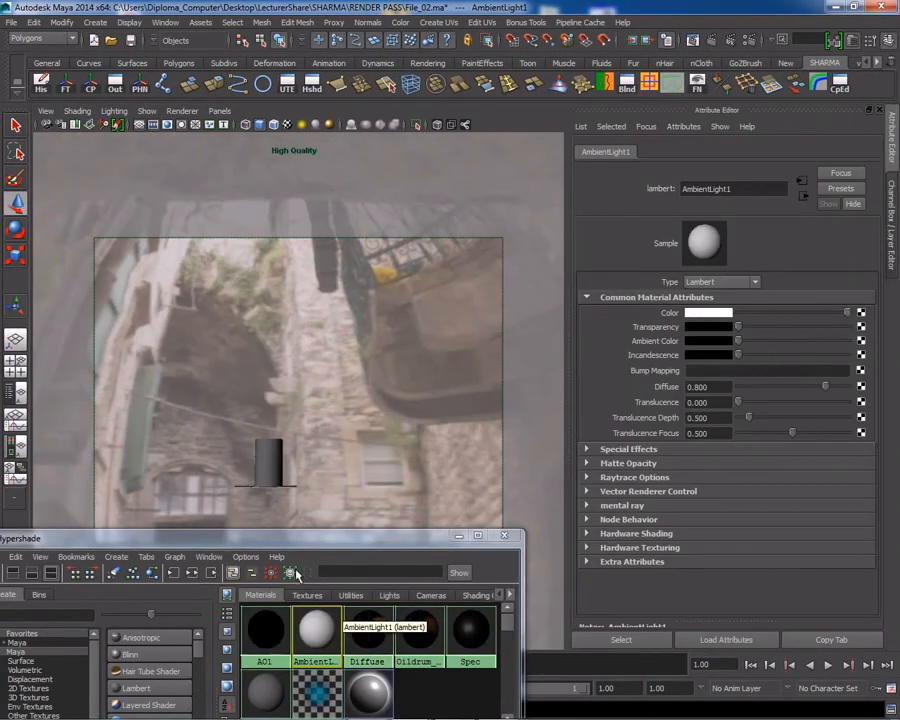
{"action": "middle_click_drag", "start_coordinate": [316, 624], "coordinate": [268, 466]}
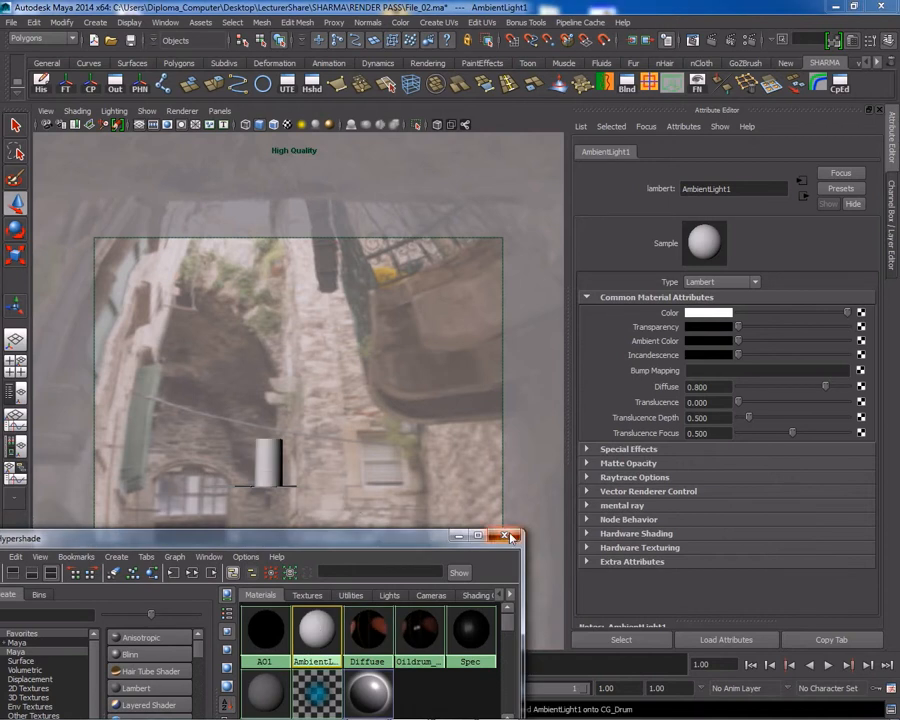
{"action": "left_click", "coordinate": [505, 535]}
Test-render the AmbientLight layer from Camera01 and close the Render View
{"action": "left_click", "coordinate": [497, 38]}
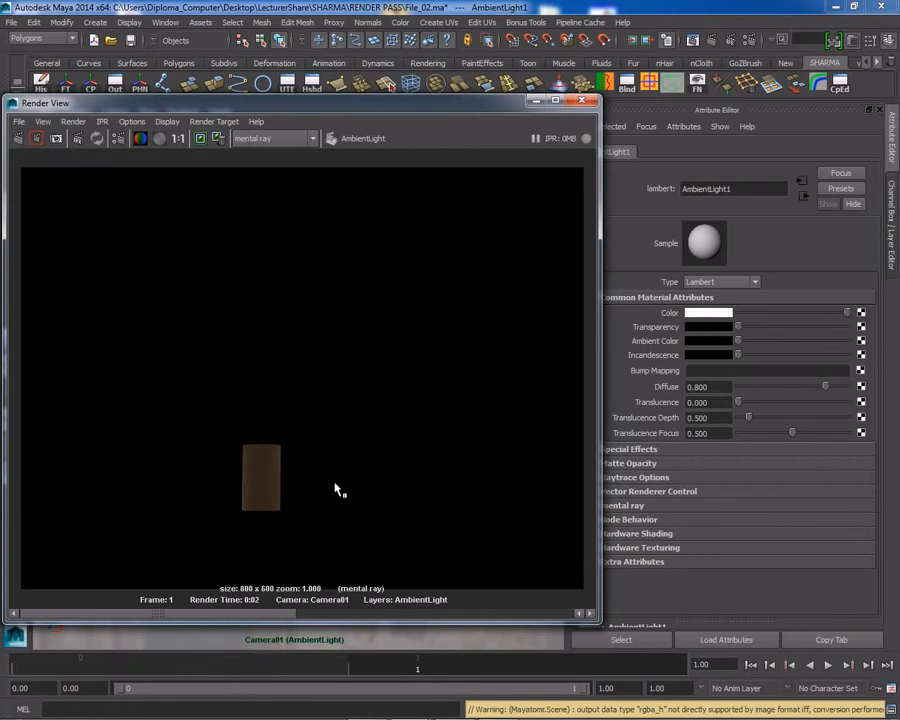
{"action": "left_click", "coordinate": [581, 100]}
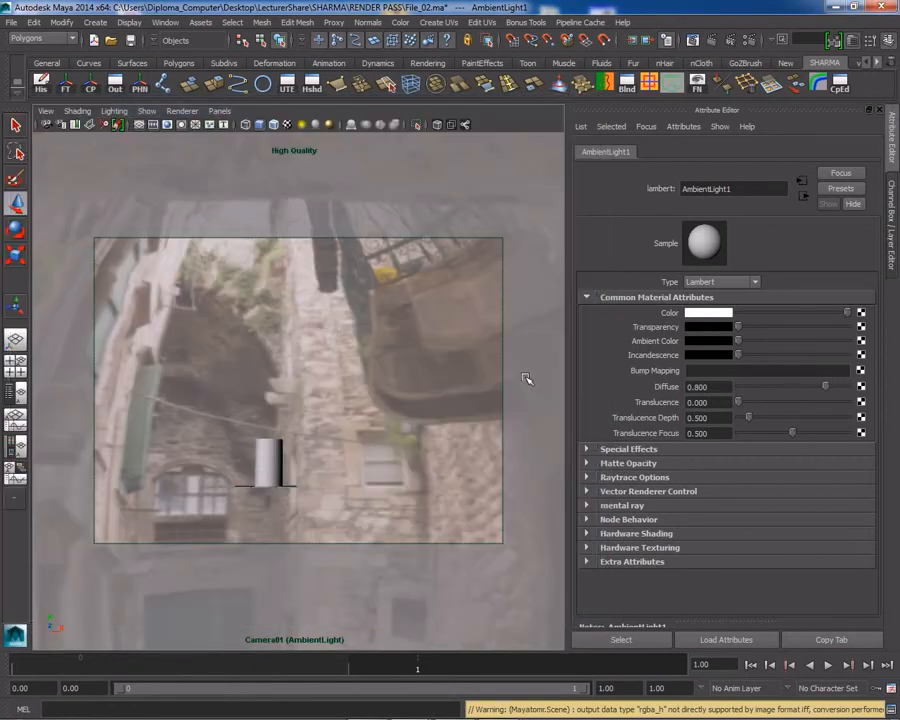
Turn off Primary Visibility and Visible In Final Gather on the IBL shape in the Specular layer
{"action": "left_click", "coordinate": [434, 390]}
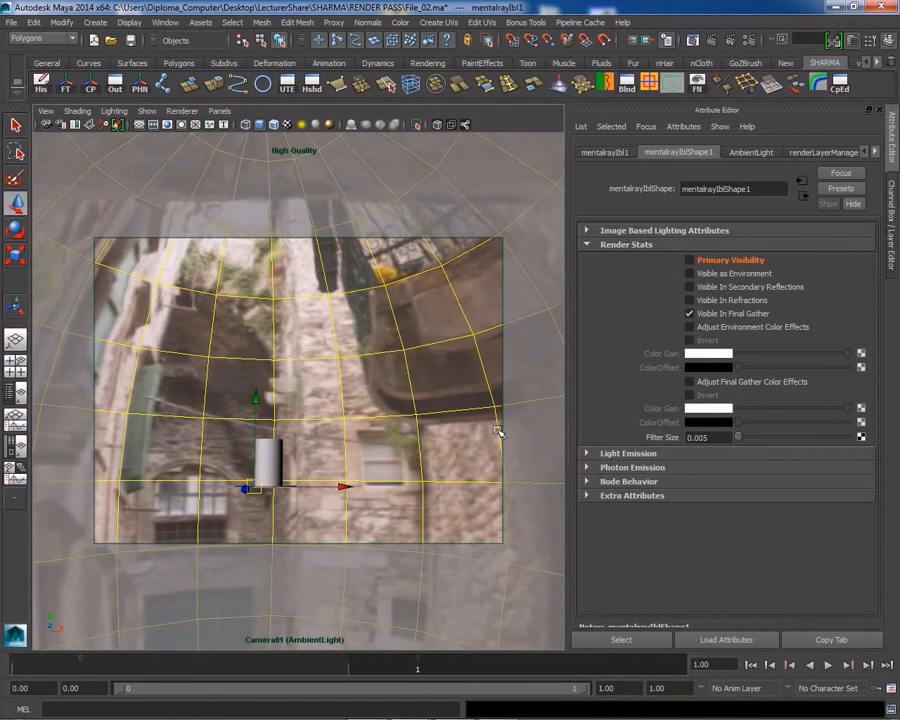
{"action": "key", "text": "ctrl+a"}
{"action": "left_click", "coordinate": [748, 489]}
{"action": "key", "text": "ctrl+a"}
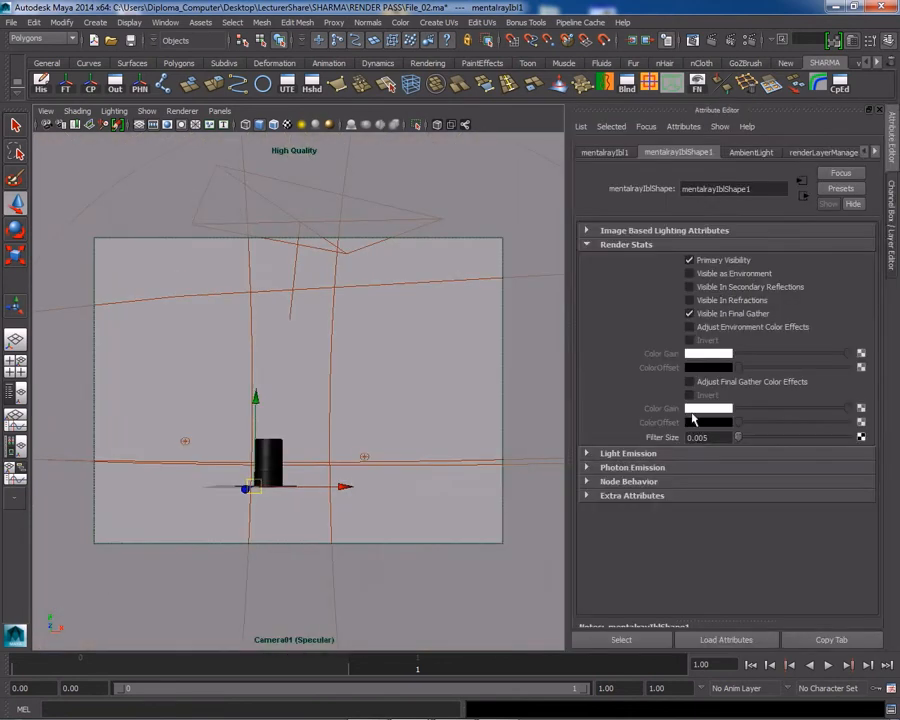
{"action": "left_click", "coordinate": [689, 260]}
{"action": "left_click", "coordinate": [689, 313]}
Turn off the IBL shape's Primary Visibility in the Diffuse1 layer
{"action": "key", "text": "ctrl+a"}
{"action": "left_click", "coordinate": [765, 503]}
{"action": "key", "text": "ctrl+a"}
{"action": "left_click", "coordinate": [689, 260]}
Go through the IBL shape's Render Stats in the AO layer and turn off Primary Visibility in masterLayer
{"action": "key", "text": "ctrl+a"}
{"action": "left_click", "coordinate": [722, 520]}
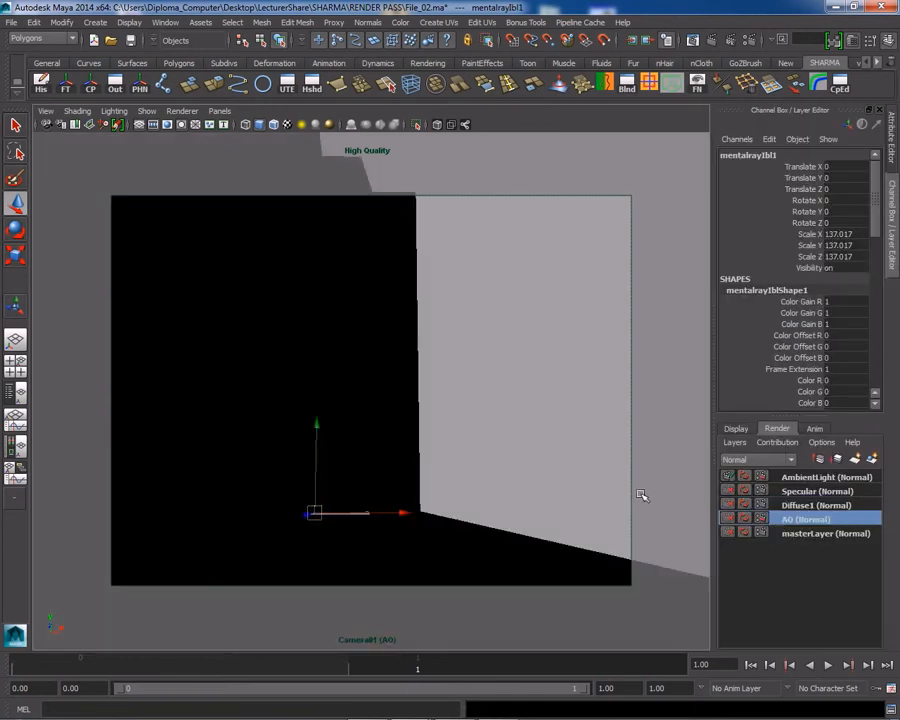
{"action": "key", "text": "ctrl+a"}
{"action": "left_click", "coordinate": [689, 485]}
{"action": "key", "text": "ctrl+a"}
{"action": "left_click", "coordinate": [808, 531]}
{"action": "key", "text": "ctrl+a"}
{"action": "left_click", "coordinate": [690, 261]}
Check the IBL shape's Render Stats in the AO, Diffuse1 and Specular layers
{"action": "key", "text": "ctrl+a"}
{"action": "left_click", "coordinate": [807, 520]}
{"action": "key", "text": "ctrl+a"}
{"action": "key", "text": "ctrl+a"}
{"action": "left_click", "coordinate": [796, 505]}
{"action": "key", "text": "ctrl+a"}
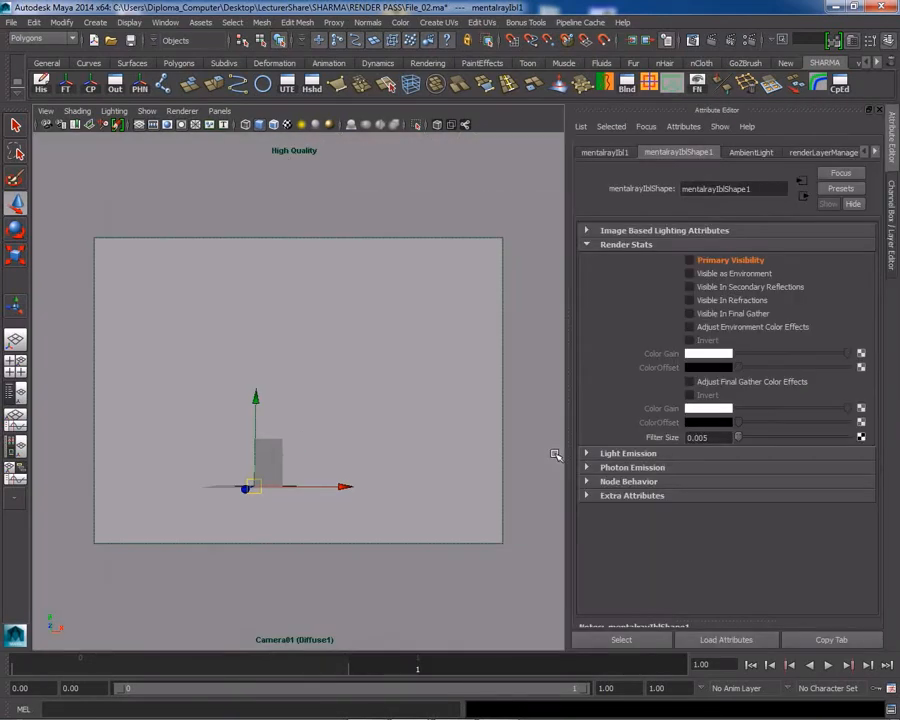
{"action": "key", "text": "ctrl+a"}
{"action": "left_click", "coordinate": [810, 490]}
{"action": "key", "text": "ctrl+a"}
{"action": "key", "text": "ctrl+a"}
In the AmbientLight layer, create a layer override on the IBL shape's Visible In Final Gather and turn it on
{"action": "left_click", "coordinate": [815, 477]}
{"action": "key", "text": "ctrl+a"}
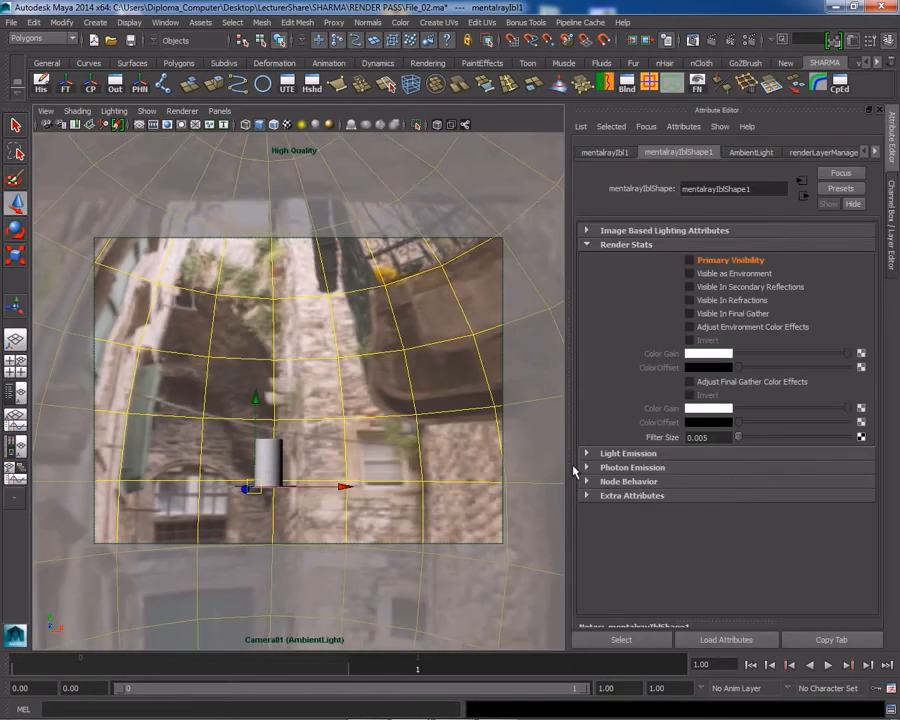
{"action": "right_click", "coordinate": [709, 314]}
{"action": "left_click", "coordinate": [760, 333]}
{"action": "left_click", "coordinate": [689, 314]}
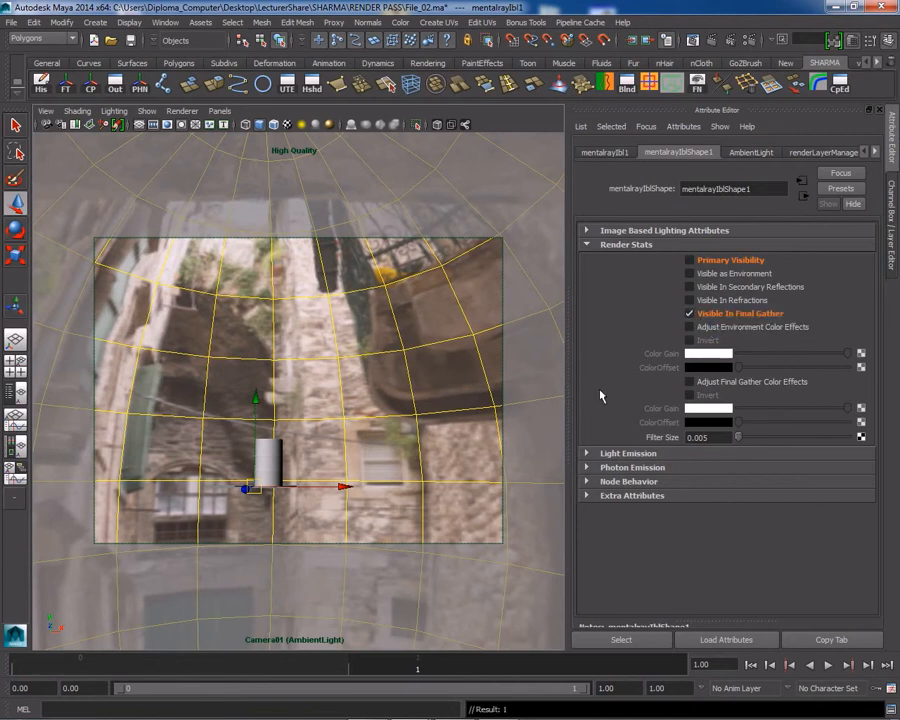
Switch to the Specular layer and back to AmbientLight to check the IBL shape's Visible In Final Gather override
{"action": "key", "text": "ctrl+a"}
{"action": "left_click", "coordinate": [774, 492]}
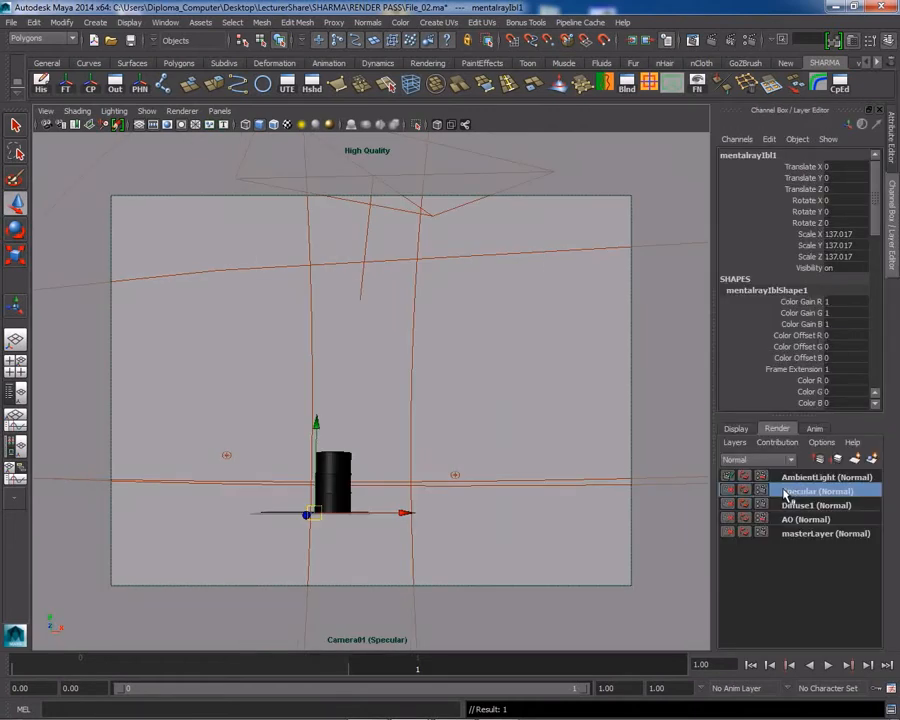
{"action": "left_click", "coordinate": [778, 477]}
{"action": "key", "text": "ctrl+a"}
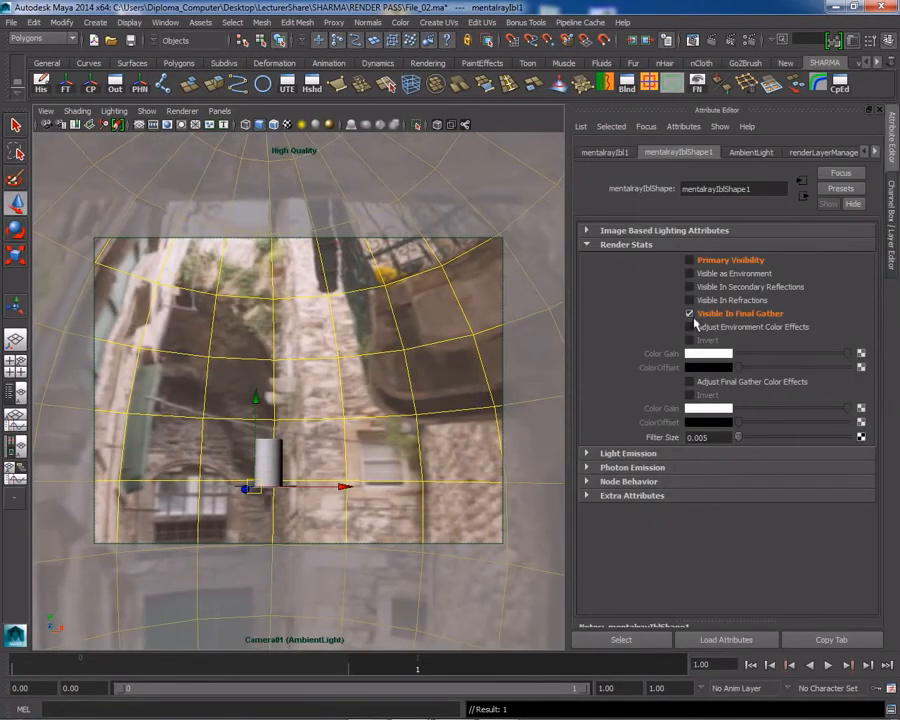
With nothing selected, create an empty render layer and name it Ref
{"action": "left_click", "coordinate": [540, 260]}
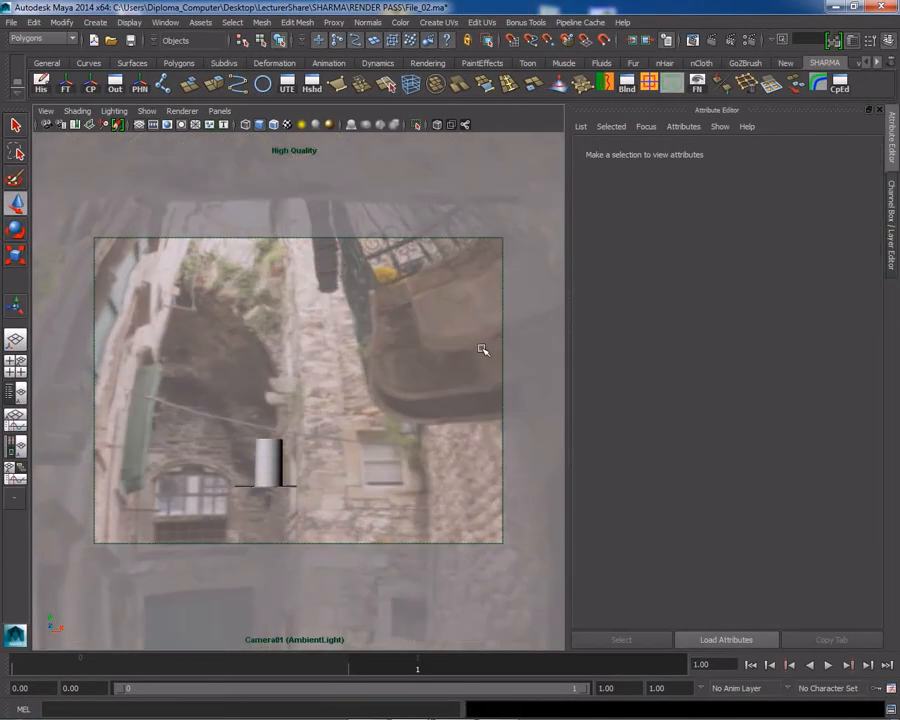
{"action": "key", "text": "ctrl+a"}
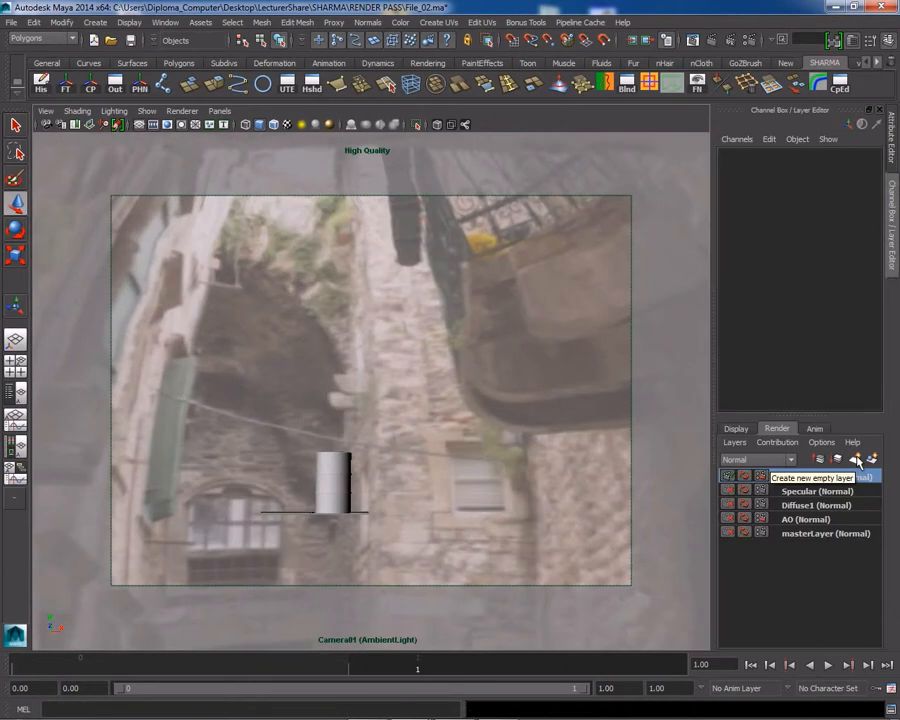
{"action": "left_click", "coordinate": [858, 460]}
{"action": "double_click", "coordinate": [800, 477]}
{"action": "type", "text": "Ref"}
{"action": "key", "text": "Return"}
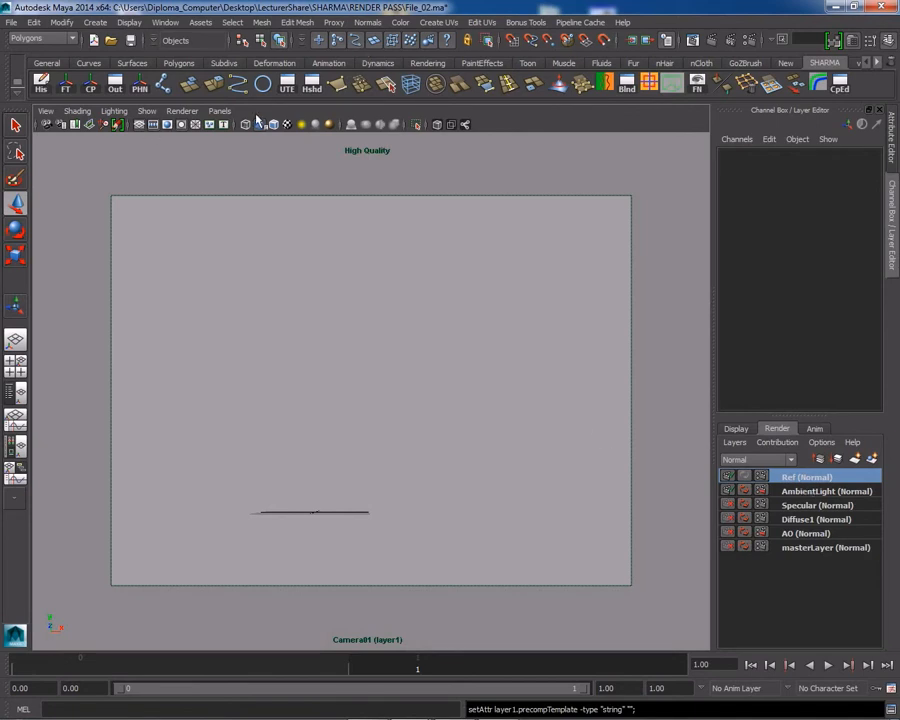
Create a new Blinn material in the Hypershade
{"action": "left_click", "coordinate": [313, 86]}
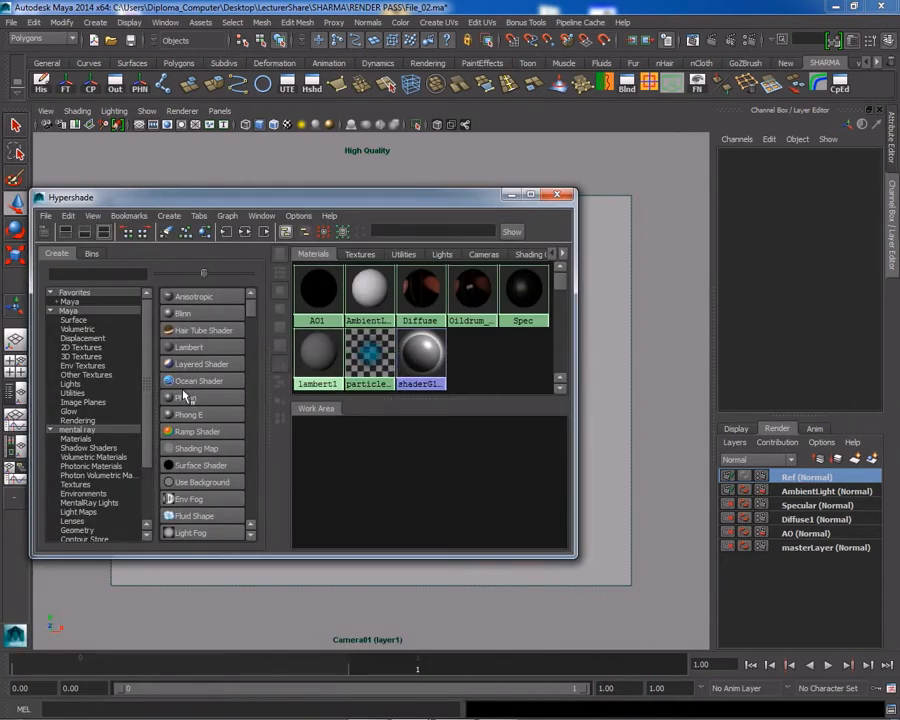
{"action": "left_click", "coordinate": [186, 314]}
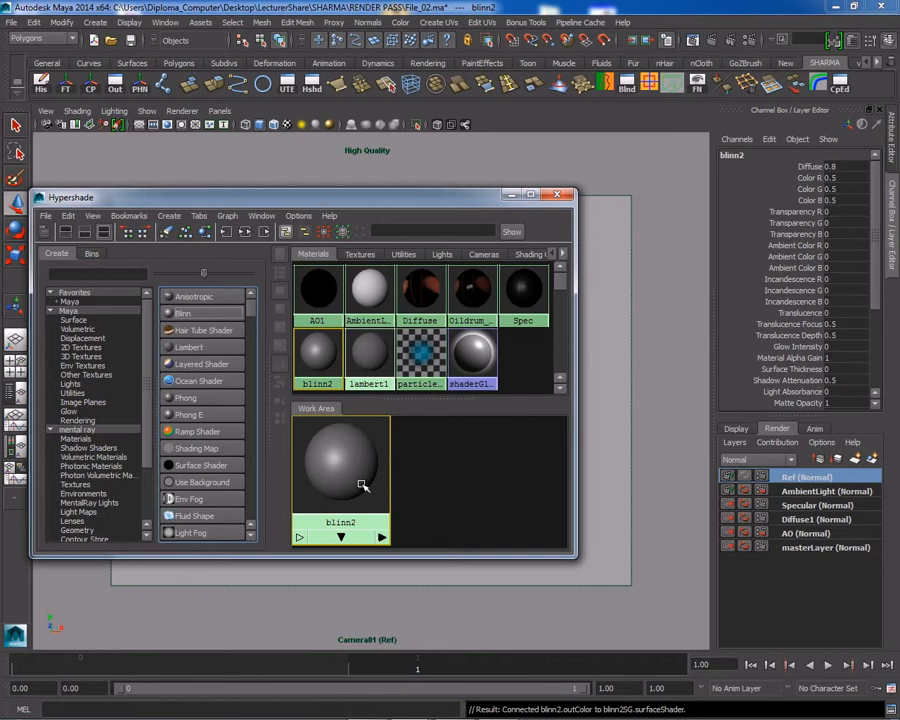
Look through the mental ray passes available for the Ref layer and close the Render Settings without creating any
{"action": "left_click", "coordinate": [751, 43]}
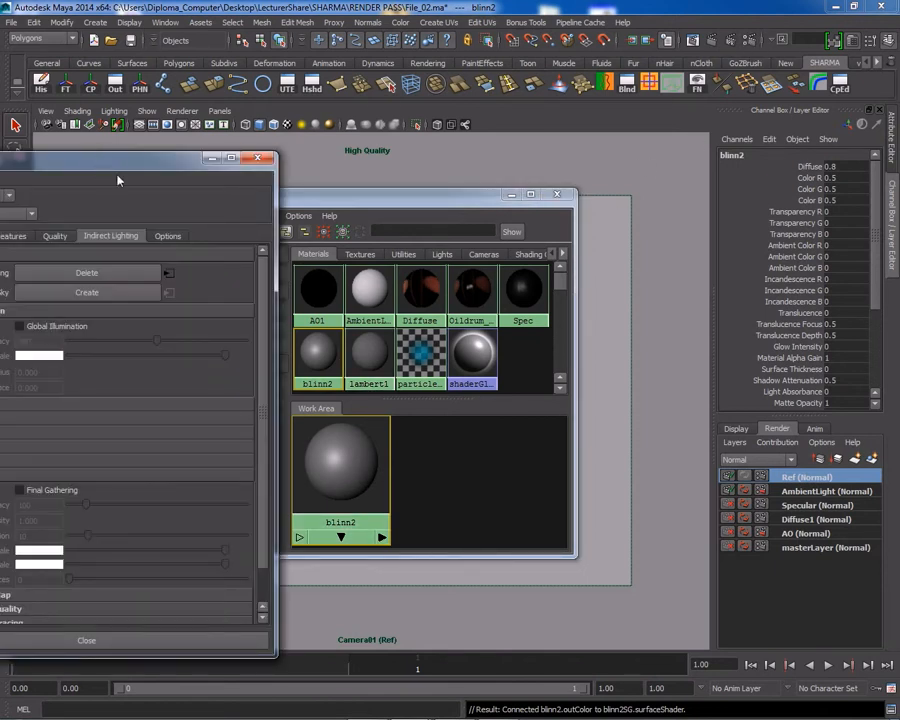
{"action": "left_click_drag", "start_coordinate": [100, 171], "coordinate": [511, 80]}
{"action": "left_click", "coordinate": [377, 143]}
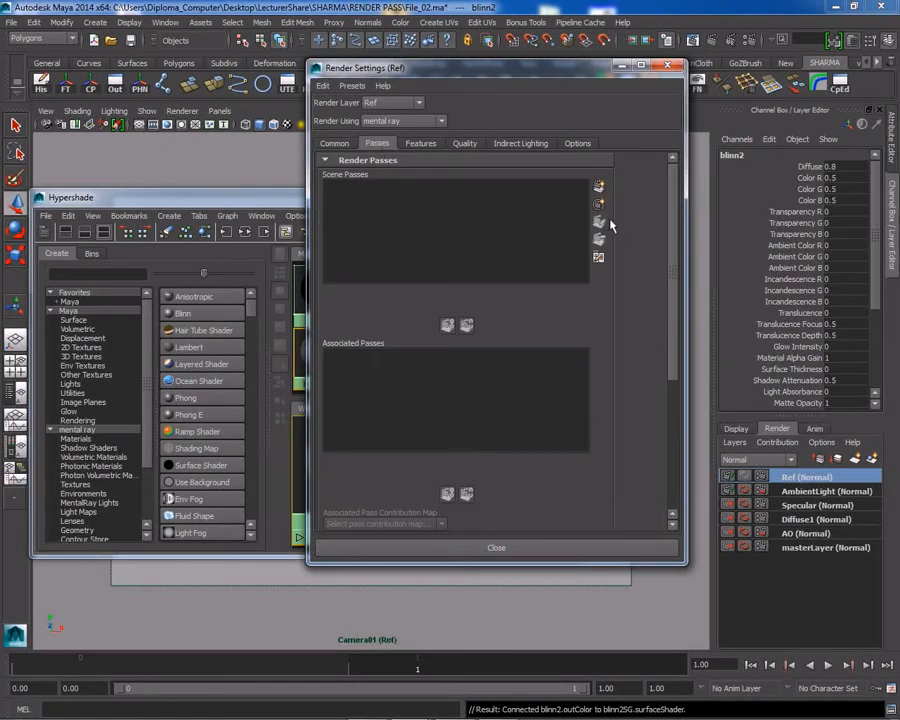
{"action": "left_click", "coordinate": [599, 188]}
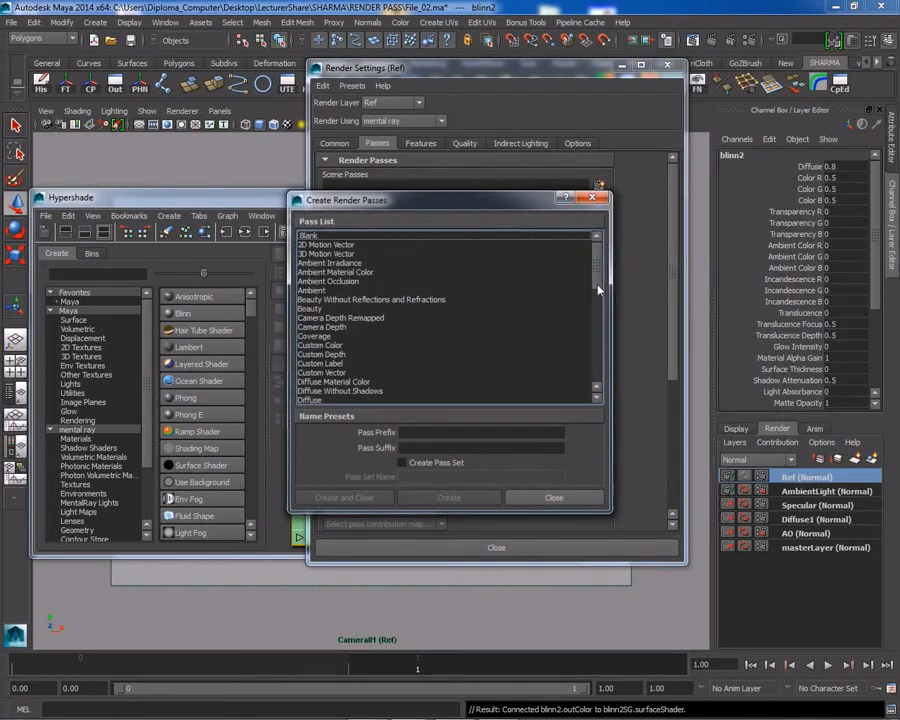
{"action": "left_click_drag", "start_coordinate": [412, 513], "coordinate": [412, 660]}
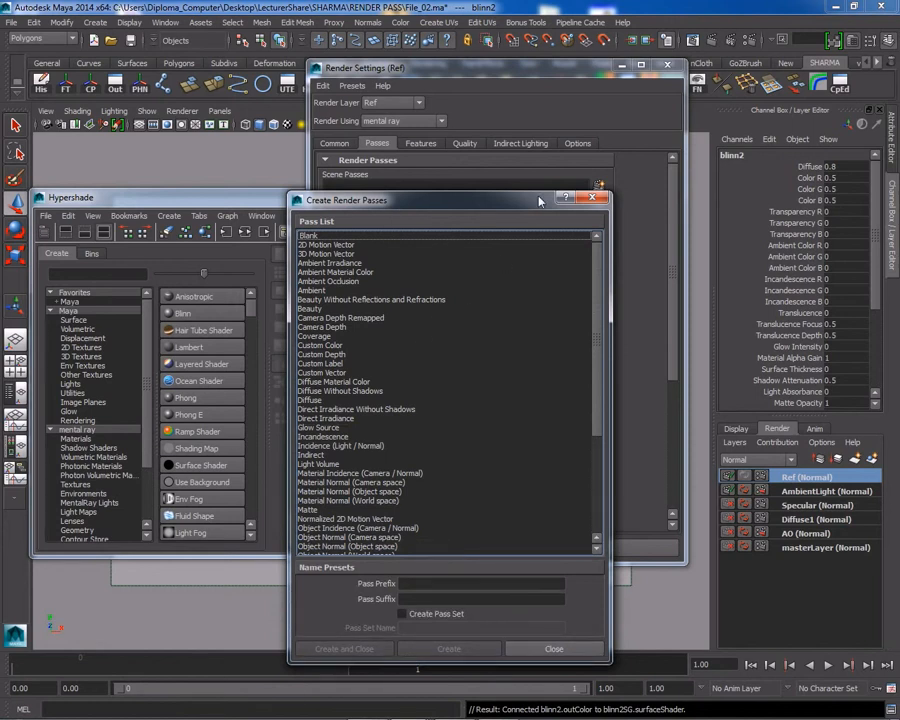
{"action": "left_click", "coordinate": [593, 200]}
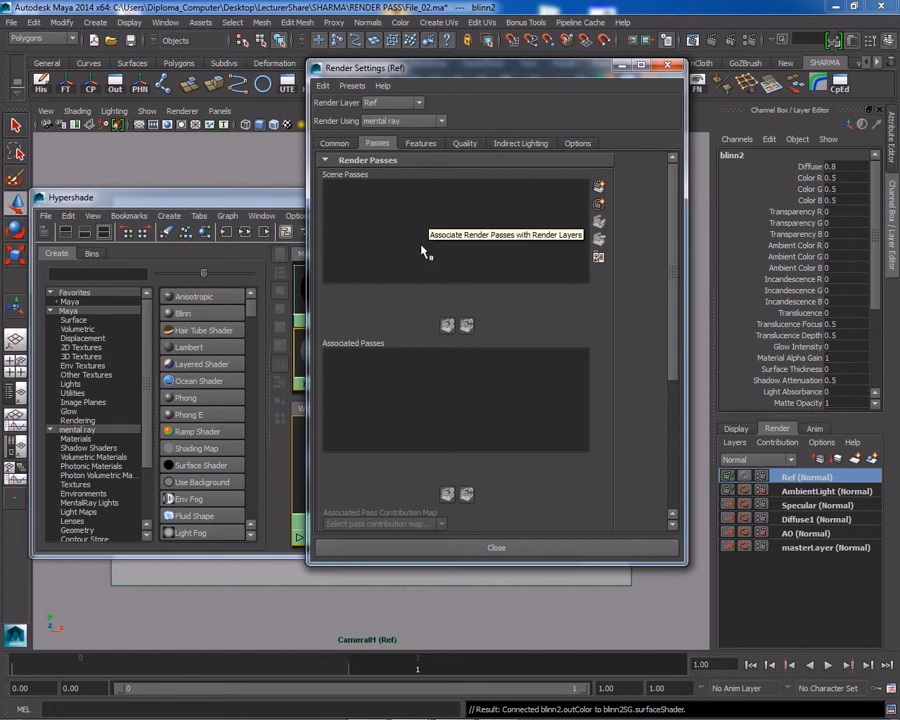
{"action": "left_click", "coordinate": [669, 67]}
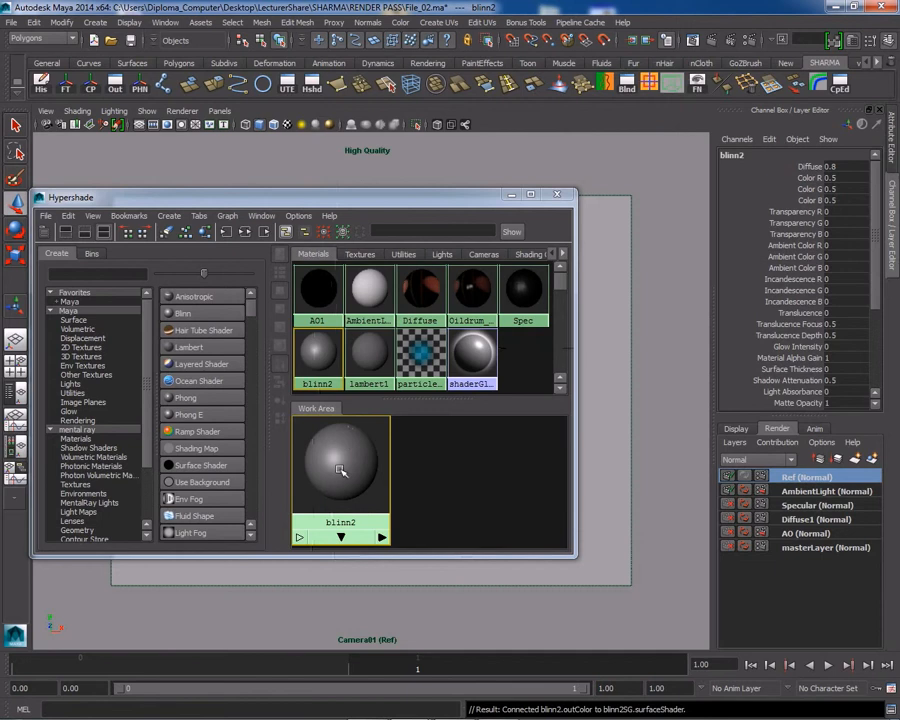
Rename the new Blinn Reflection and give it a black color, eccentricity 0.237 and specular roll off 0.719
{"action": "double_click", "coordinate": [345, 462]}
{"action": "type", "text": "Reflection"}
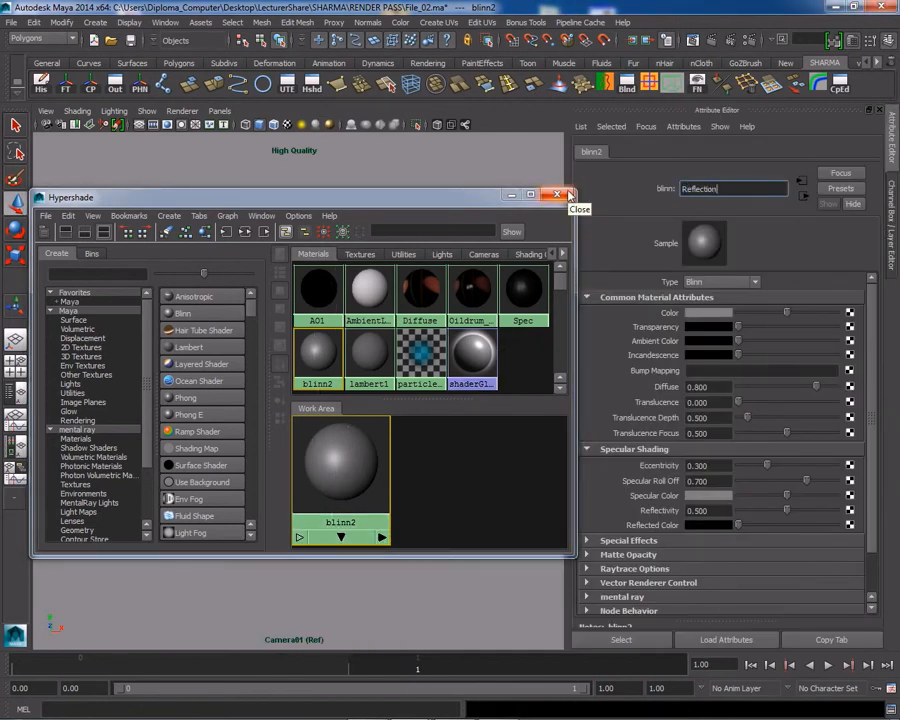
{"action": "key", "text": "Return"}
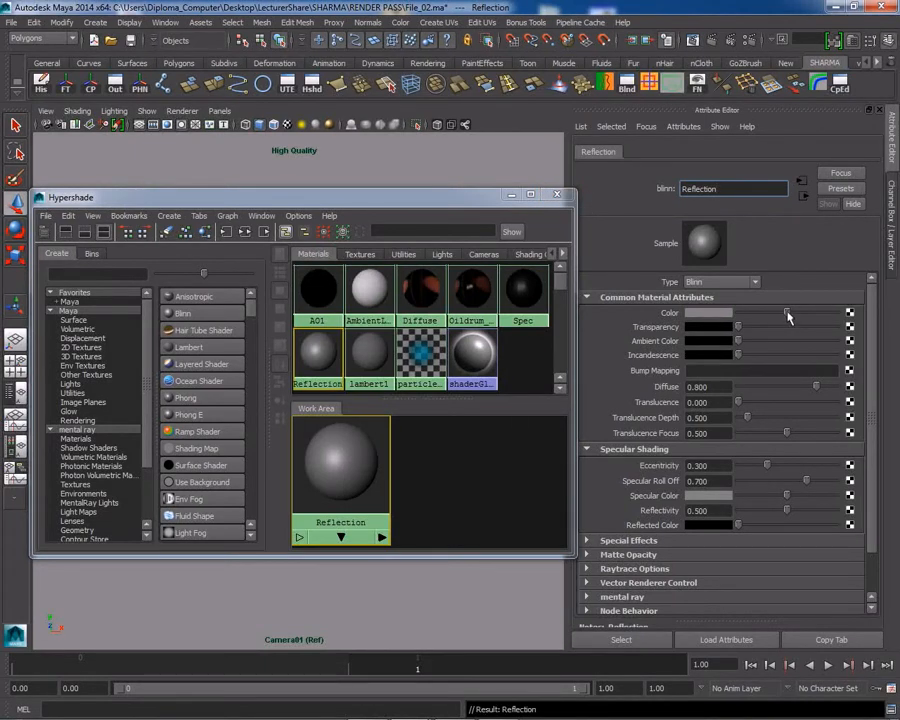
{"action": "left_click_drag", "start_coordinate": [788, 317], "coordinate": [735, 317]}
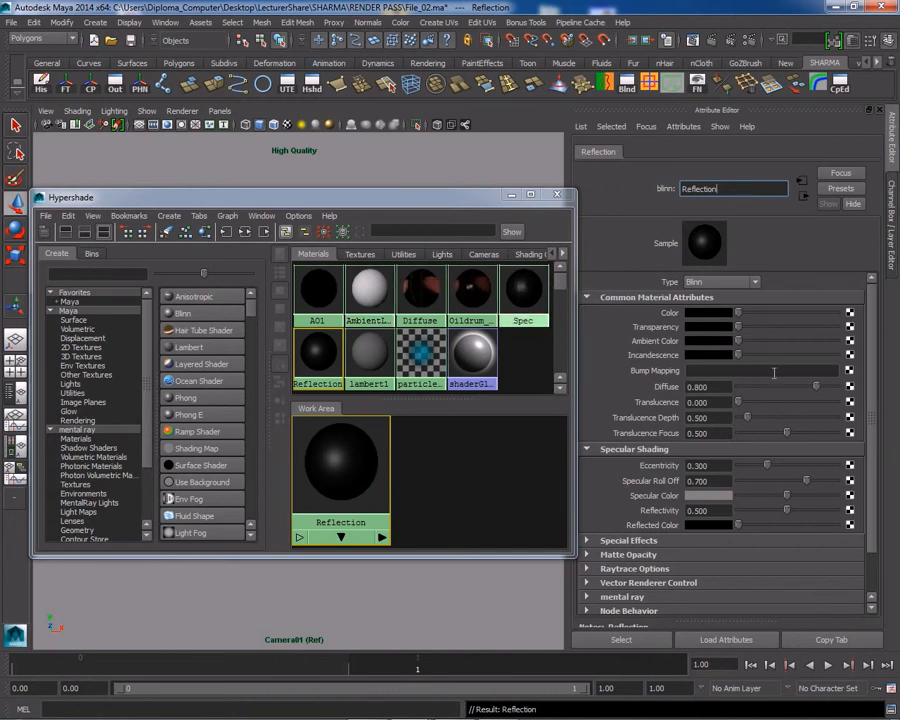
{"action": "left_click_drag", "start_coordinate": [767, 466], "coordinate": [816, 483]}
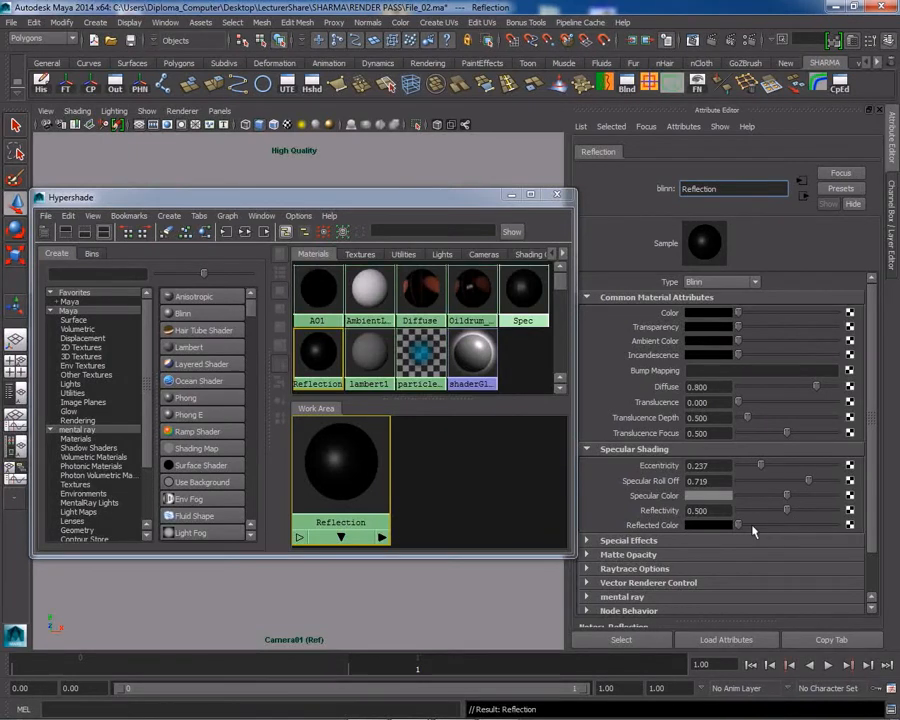
Select the IBL sphere and the CG drum in masterLayer and add them to the Ref layer
{"action": "left_click_drag", "start_coordinate": [290, 197], "coordinate": [248, 452]}
{"action": "key", "text": "ctrl+a"}
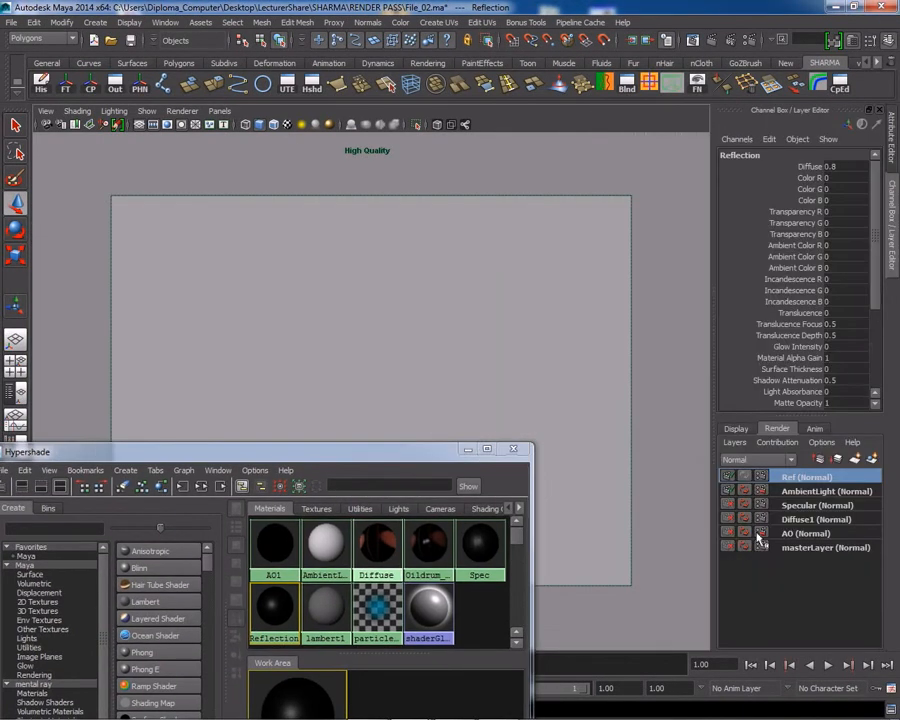
{"action": "left_click", "coordinate": [792, 544]}
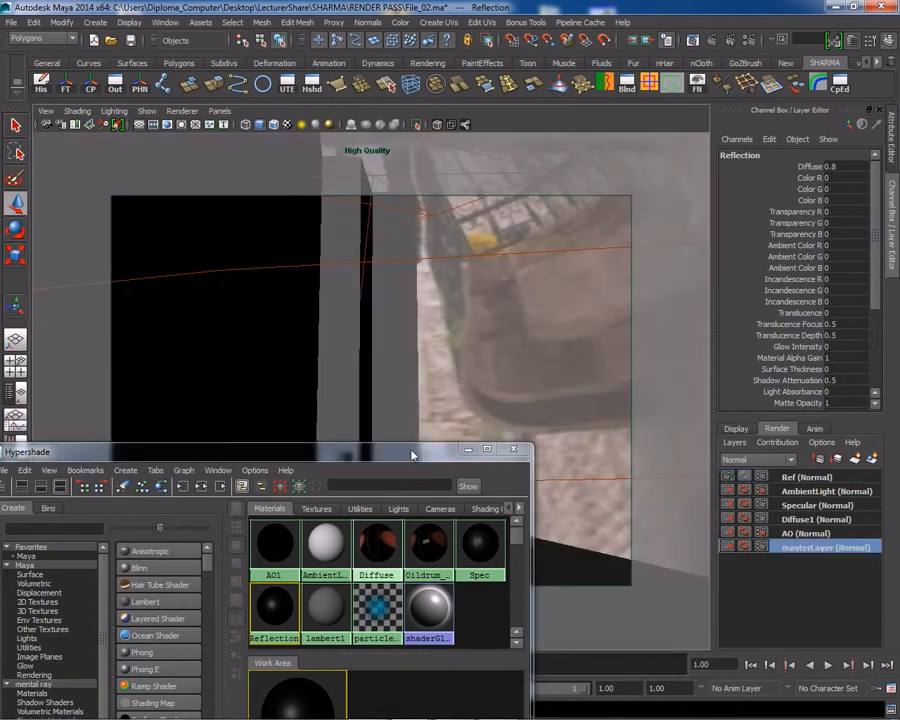
{"action": "left_click_drag", "start_coordinate": [412, 458], "coordinate": [319, 517]}
{"action": "left_click", "coordinate": [526, 316]}
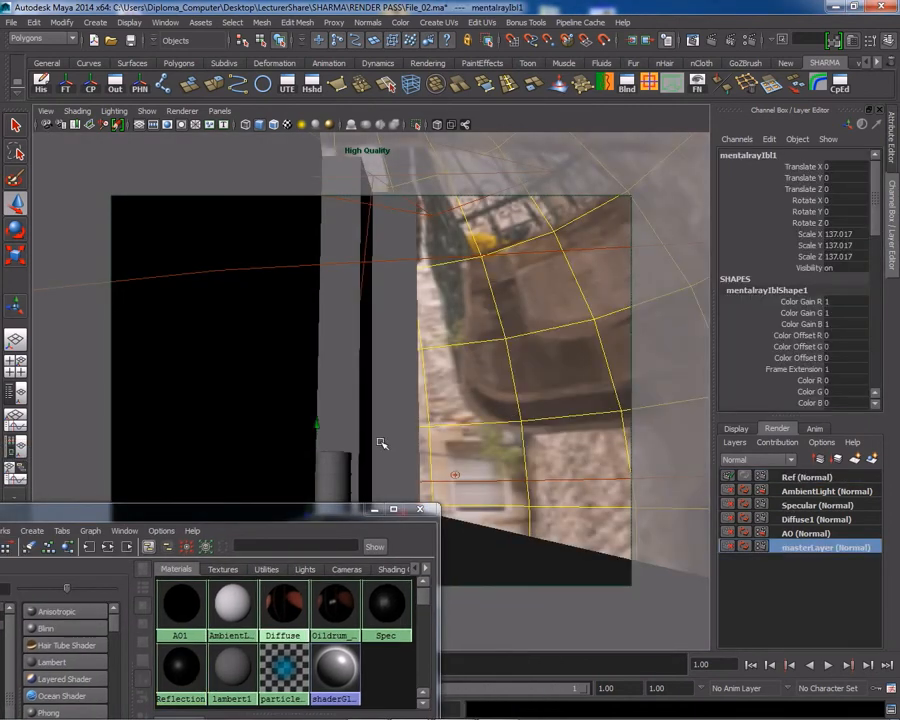
{"action": "left_click", "coordinate": [343, 460]}
{"action": "left_click", "coordinate": [797, 478]}
{"action": "right_click", "coordinate": [797, 478]}
{"action": "left_click", "coordinate": [790, 491]}
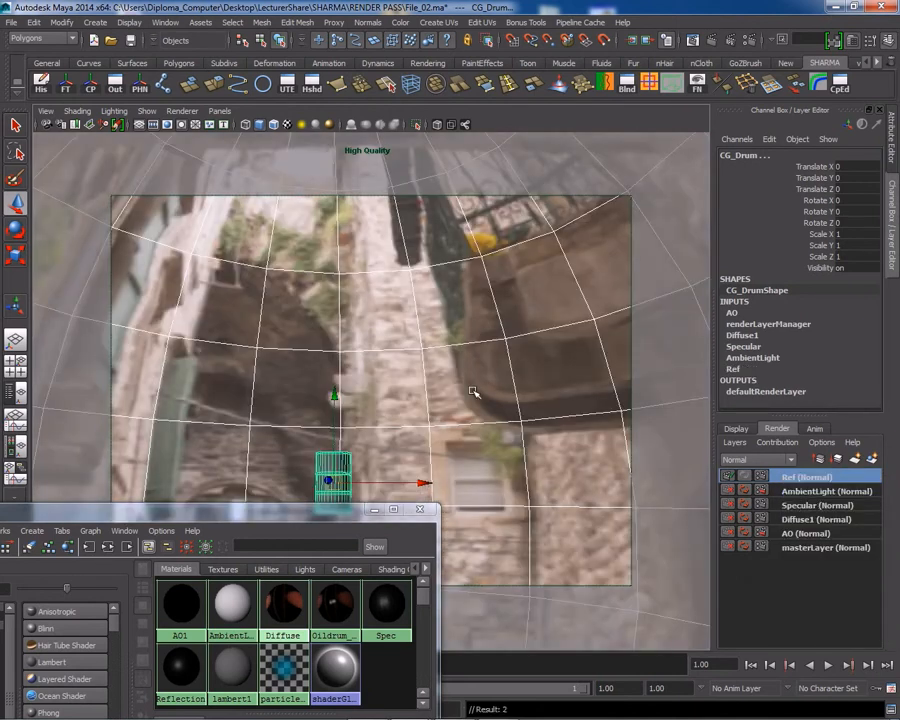
Turn on Visible In Refractions and Visible In Secondary Reflections for the IBL sphere in the Ref layer
{"action": "left_click", "coordinate": [528, 424]}
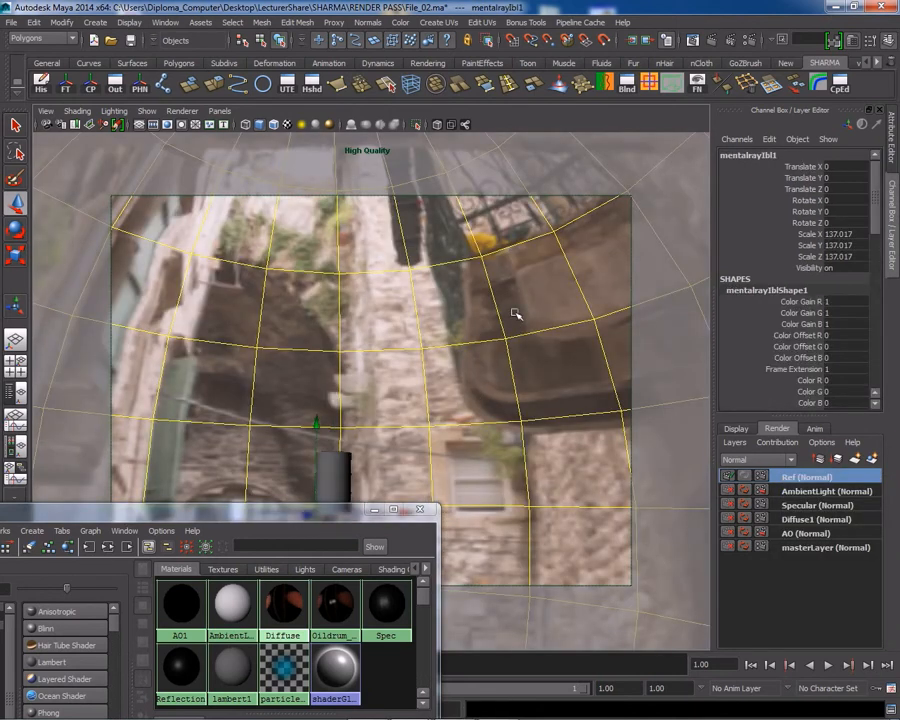
{"action": "key", "text": "ctrl+a"}
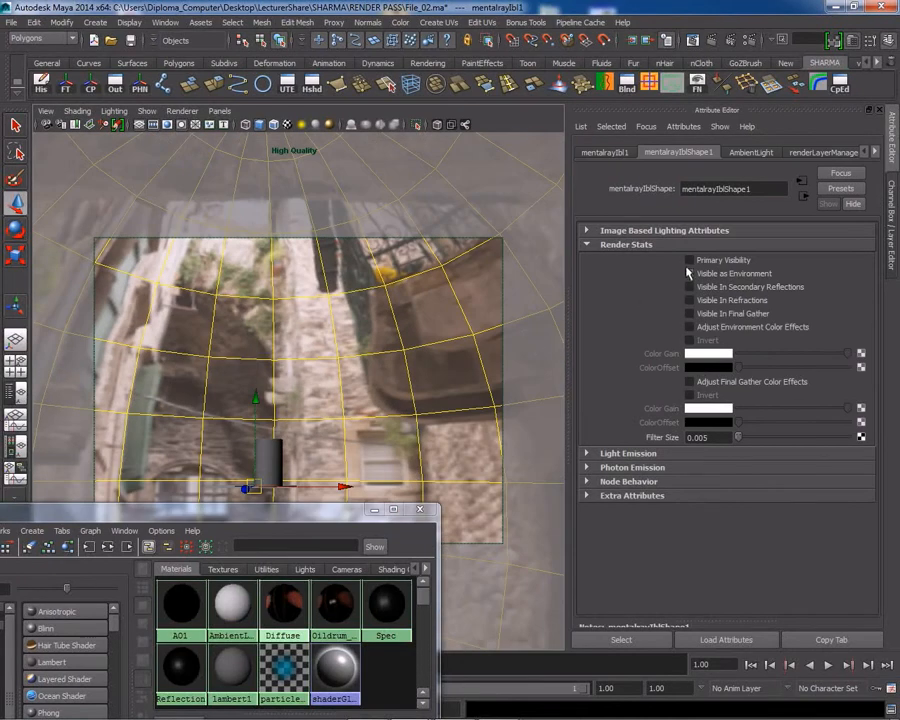
{"action": "left_click", "coordinate": [689, 300]}
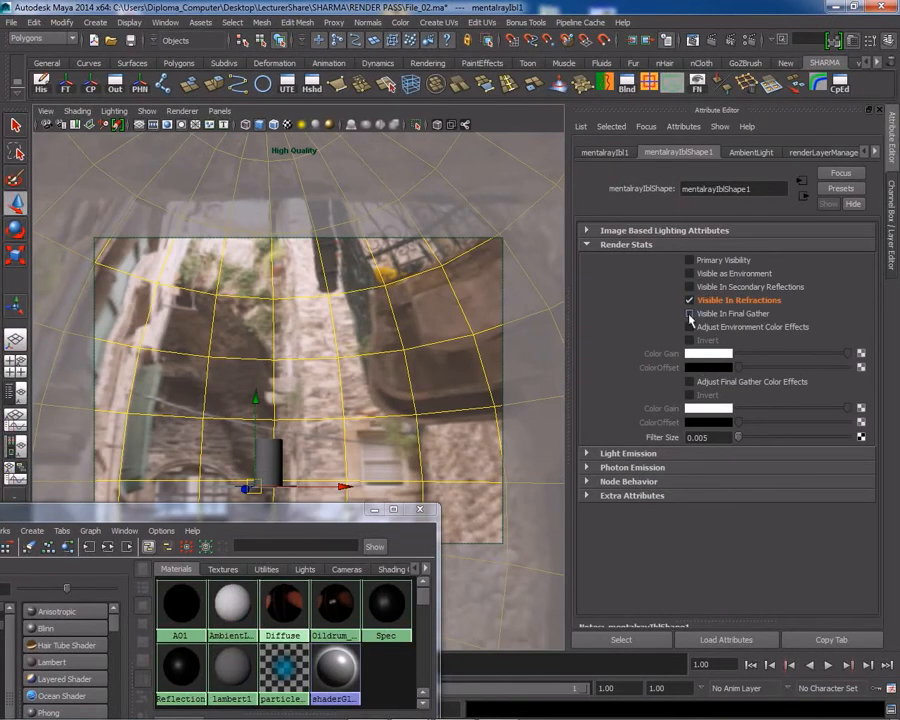
{"action": "left_click", "coordinate": [689, 287]}
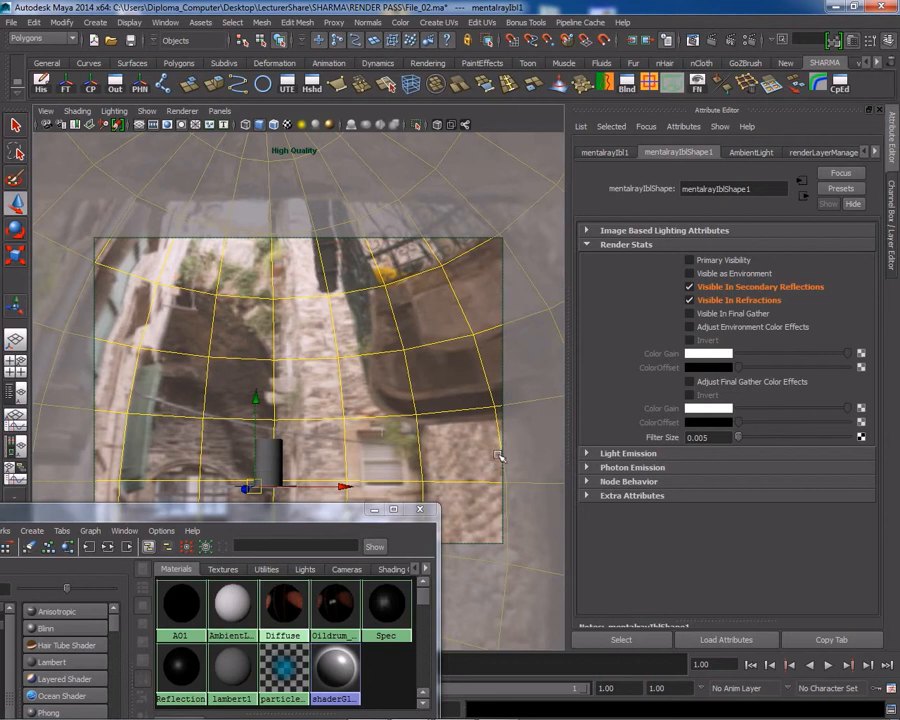
{"action": "key", "text": "ctrl+a"}
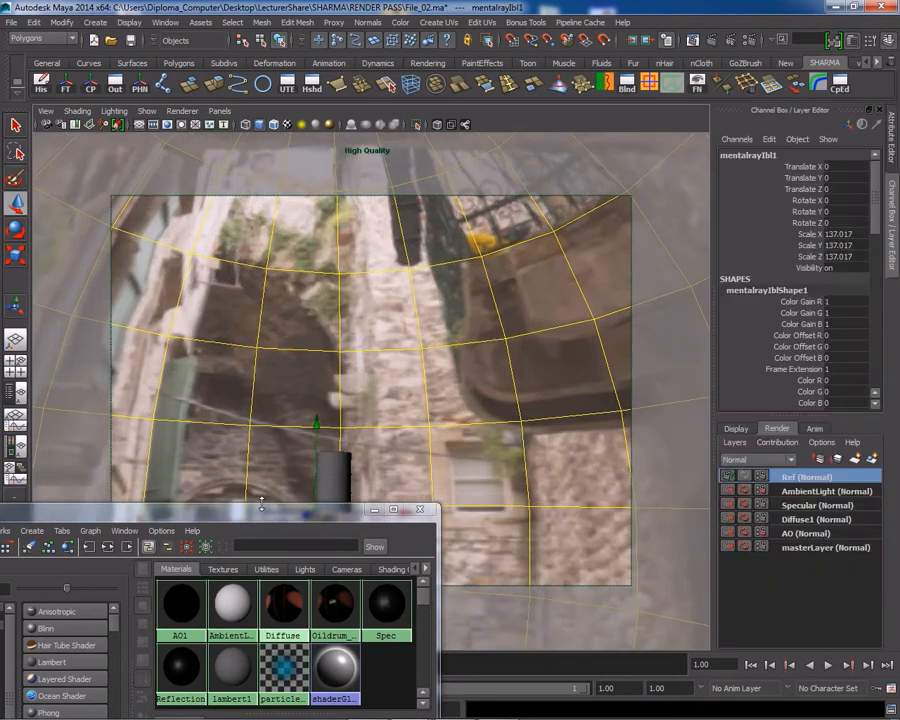
Assign the Reflection material to the CG drum and render the Ref layer with mental ray
{"action": "left_click_drag", "start_coordinate": [265, 512], "coordinate": [124, 277]}
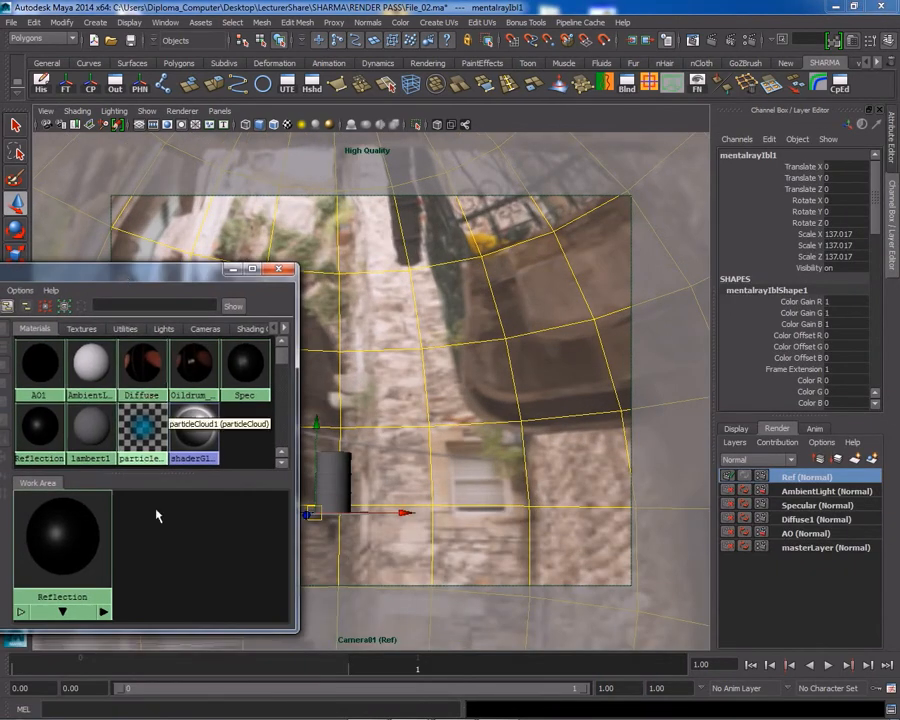
{"action": "middle_click_drag", "start_coordinate": [338, 470], "coordinate": [344, 469]}
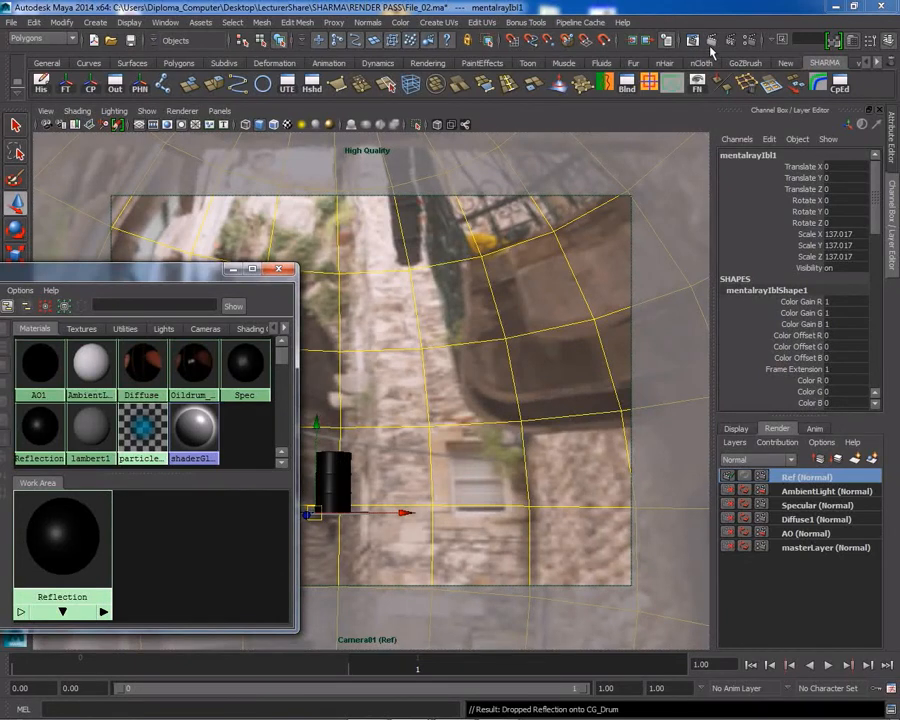
{"action": "left_click", "coordinate": [712, 41]}
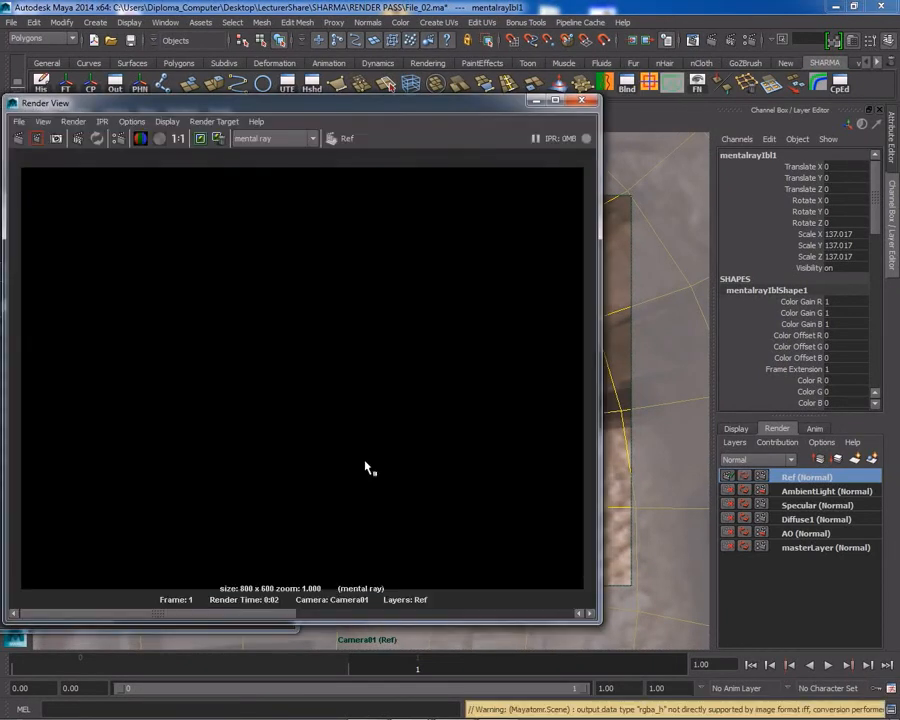
{"action": "left_click_drag", "start_coordinate": [436, 103], "coordinate": [476, 601]}
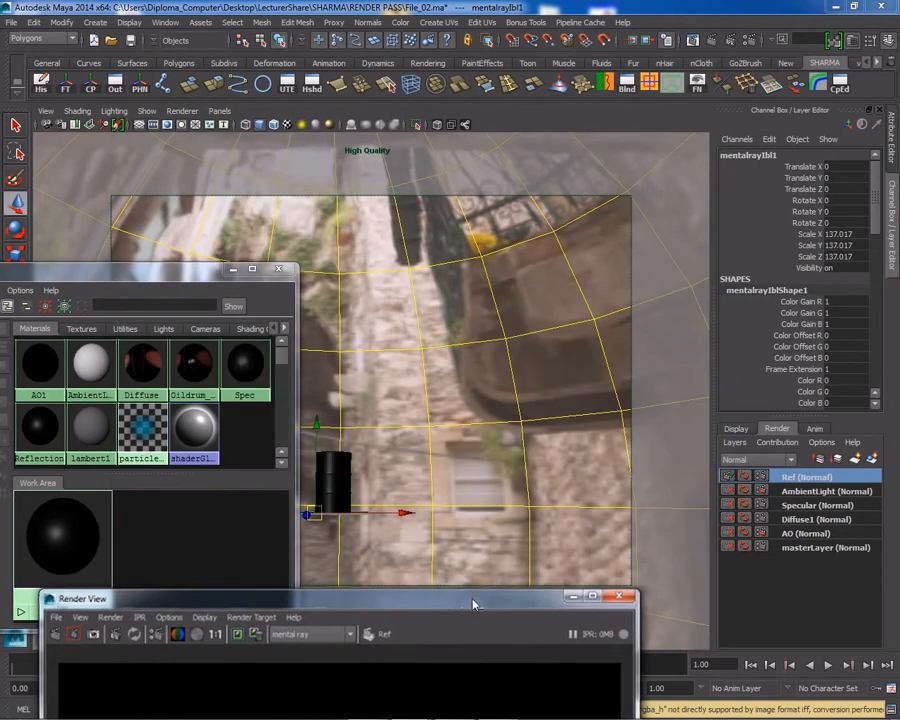
Scale the IBL sphere up uniformly to 204.247 in the perspective view
{"action": "key", "text": "space"}
{"action": "left_click_drag", "start_coordinate": [475, 426], "coordinate": [478, 392]}
{"action": "right_click_drag", "start_coordinate": [532, 362], "coordinate": [405, 346], "text": "alt"}
{"action": "left_click_drag", "start_coordinate": [520, 345], "coordinate": [492, 350], "text": "alt"}
{"action": "mouse_move", "coordinate": [535, 385]}
{"action": "right_mouse_down", "text": "alt"}
{"action": "mouse_move", "coordinate": [631, 404]}
{"action": "mouse_move", "coordinate": [753, 408]}
{"action": "mouse_move", "coordinate": [525, 395]}
{"action": "right_mouse_up", "text": "alt"}
{"action": "left_click_drag", "start_coordinate": [525, 395], "coordinate": [508, 378], "text": "alt"}
{"action": "right_click_drag", "start_coordinate": [520, 382], "coordinate": [491, 392], "text": "alt"}
{"action": "key", "text": "r"}
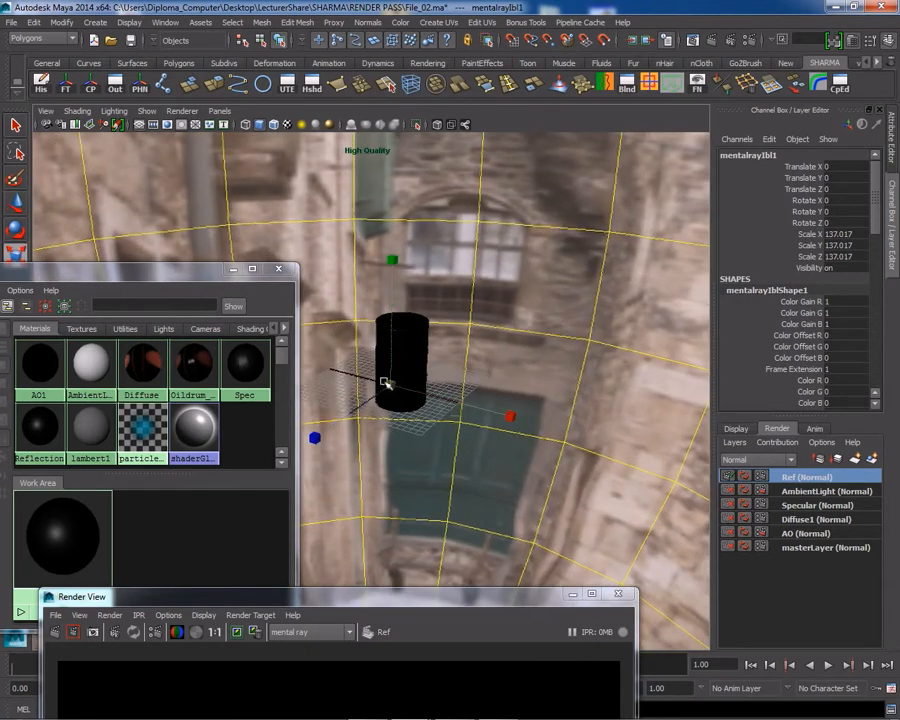
{"action": "left_click_drag", "start_coordinate": [394, 382], "coordinate": [544, 428]}
{"action": "left_click_drag", "start_coordinate": [396, 387], "coordinate": [600, 394]}
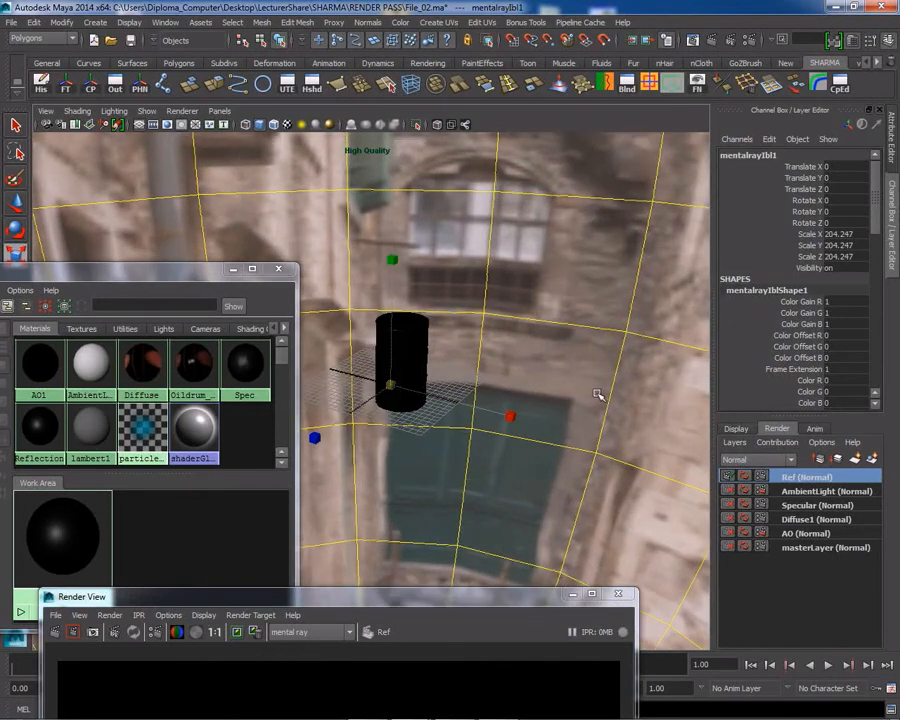
{"action": "key", "text": "w"}
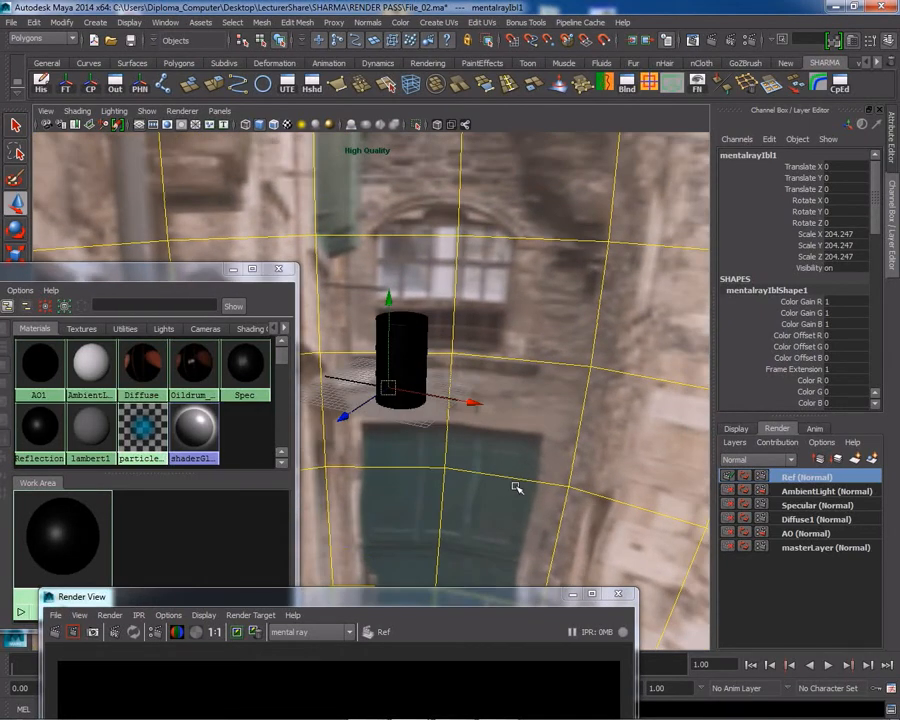
Turn on Visible as Environment for the IBL sphere and return the viewport to Camera01
{"action": "key", "text": "ctrl+a"}
{"action": "left_click", "coordinate": [690, 274]}
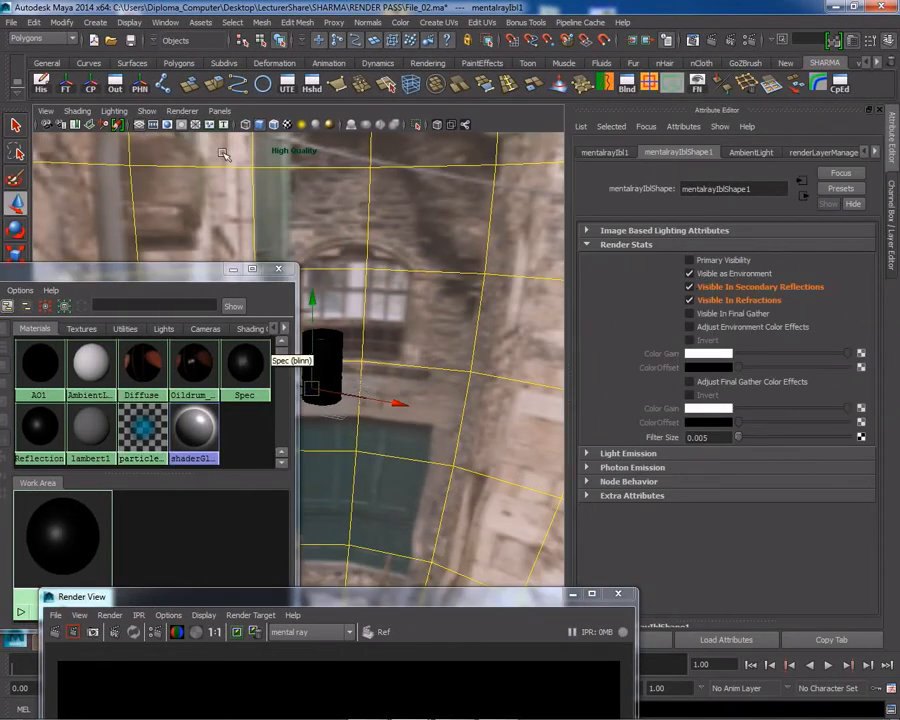
{"action": "left_click", "coordinate": [219, 111]}
{"action": "mouse_move", "coordinate": [262, 124]}
{"action": "left_click", "coordinate": [343, 126]}
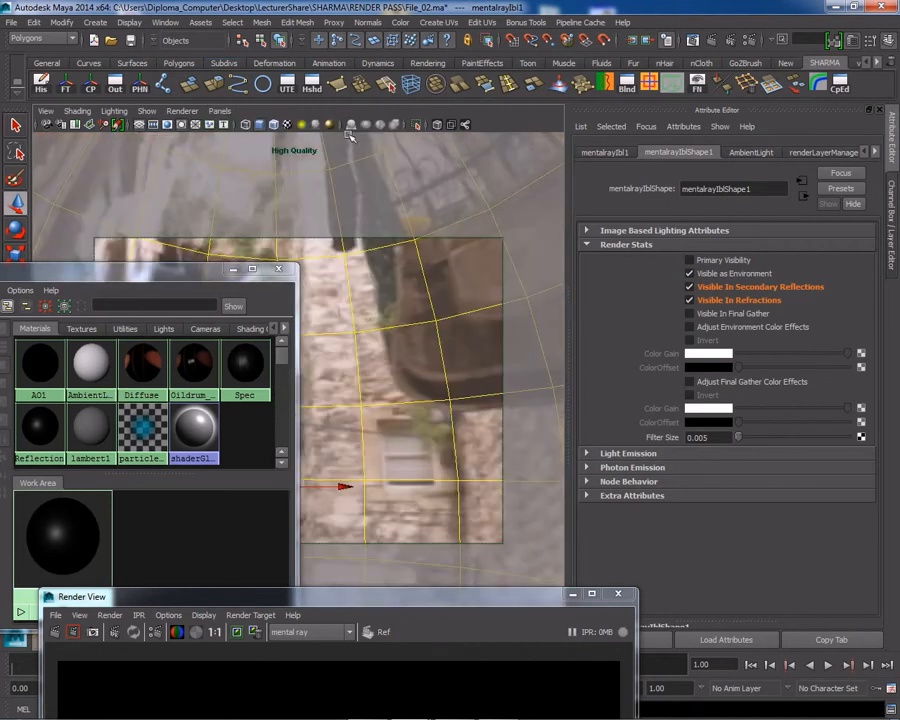
Inspect the drum's alpha channel in the Render View, return to the color display and render only the region around the drum
{"action": "left_click_drag", "start_coordinate": [328, 606], "coordinate": [388, 149]}
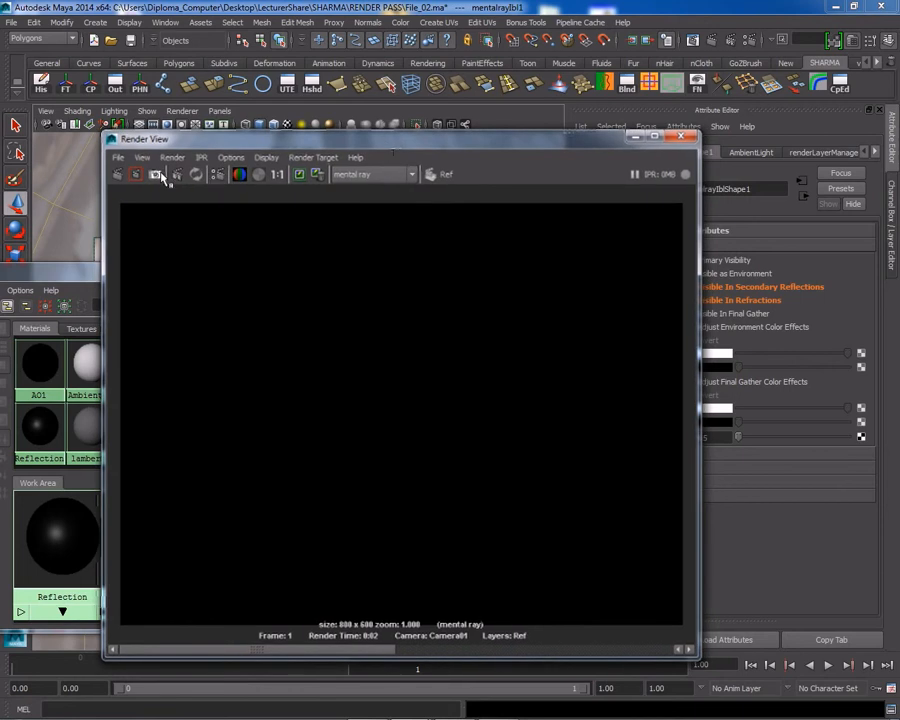
{"action": "left_click", "coordinate": [258, 174]}
{"action": "left_click_drag", "start_coordinate": [310, 463], "coordinate": [404, 566]}
{"action": "right_click", "coordinate": [342, 507]}
{"action": "mouse_move", "coordinate": [365, 509]}
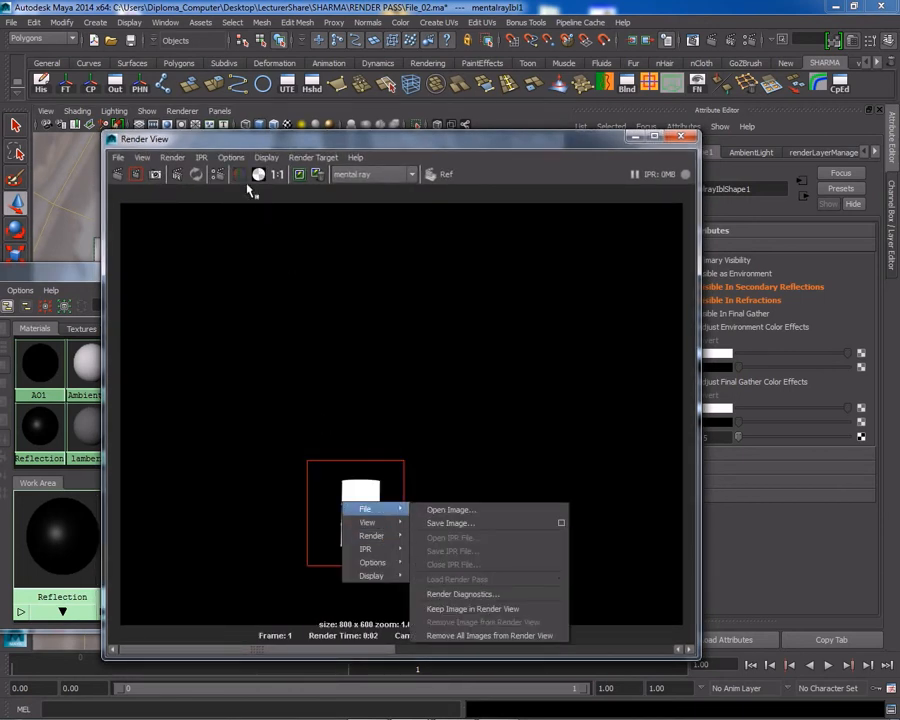
{"action": "left_click", "coordinate": [239, 174]}
{"action": "right_click", "coordinate": [367, 503]}
{"action": "mouse_move", "coordinate": [396, 533]}
{"action": "left_click", "coordinate": [485, 547]}
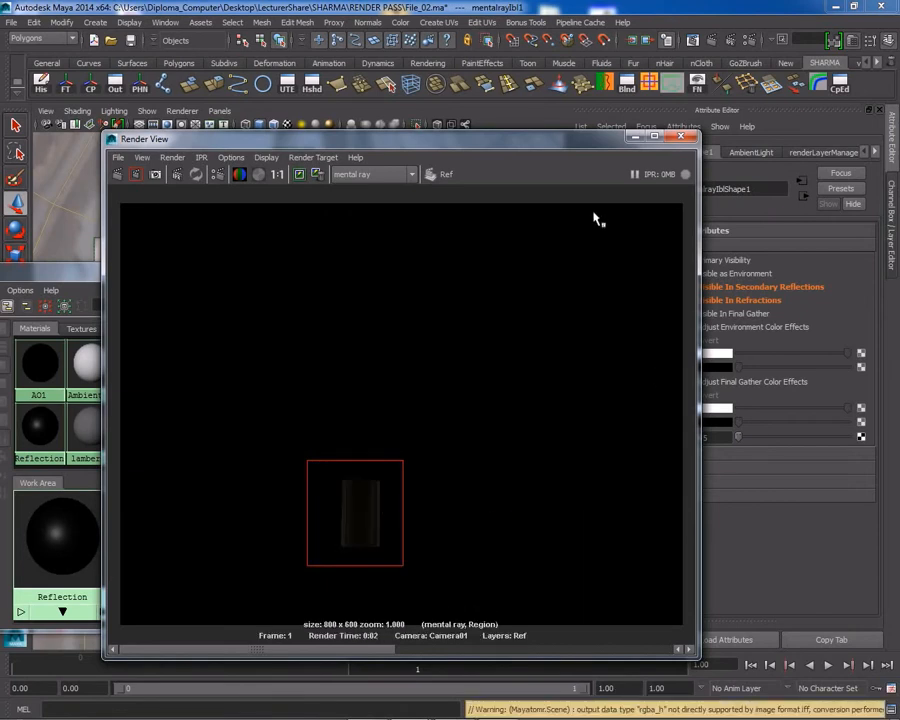
Create a layer override for the IBL sphere's Visible as Environment attribute and shrink the Render View clear of the attributes
{"action": "left_click_drag", "start_coordinate": [582, 139], "coordinate": [497, 109]}
{"action": "right_click", "coordinate": [728, 275]}
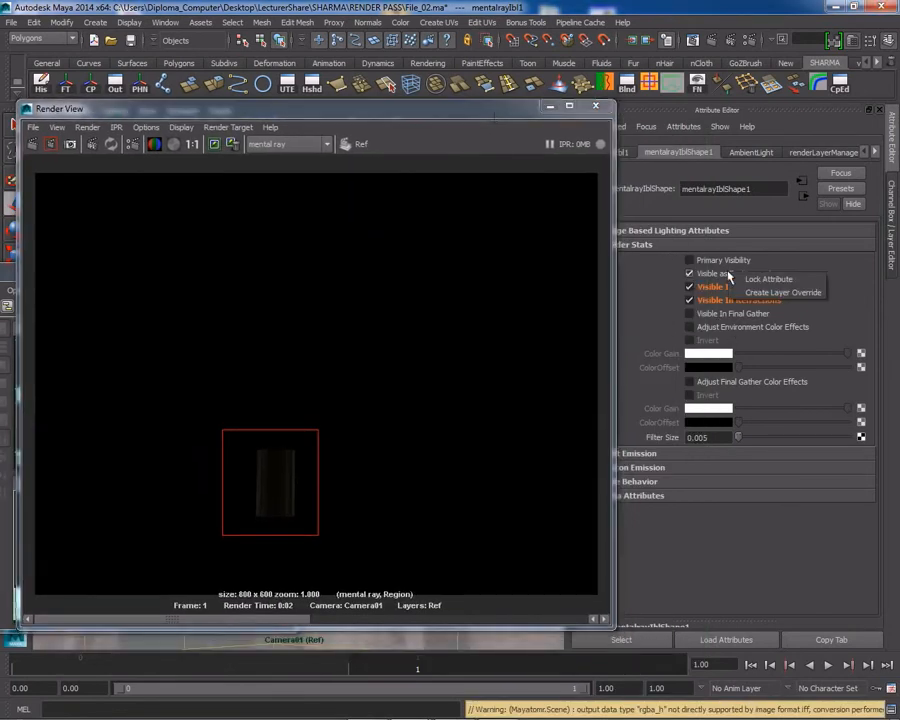
{"action": "left_click", "coordinate": [760, 293]}
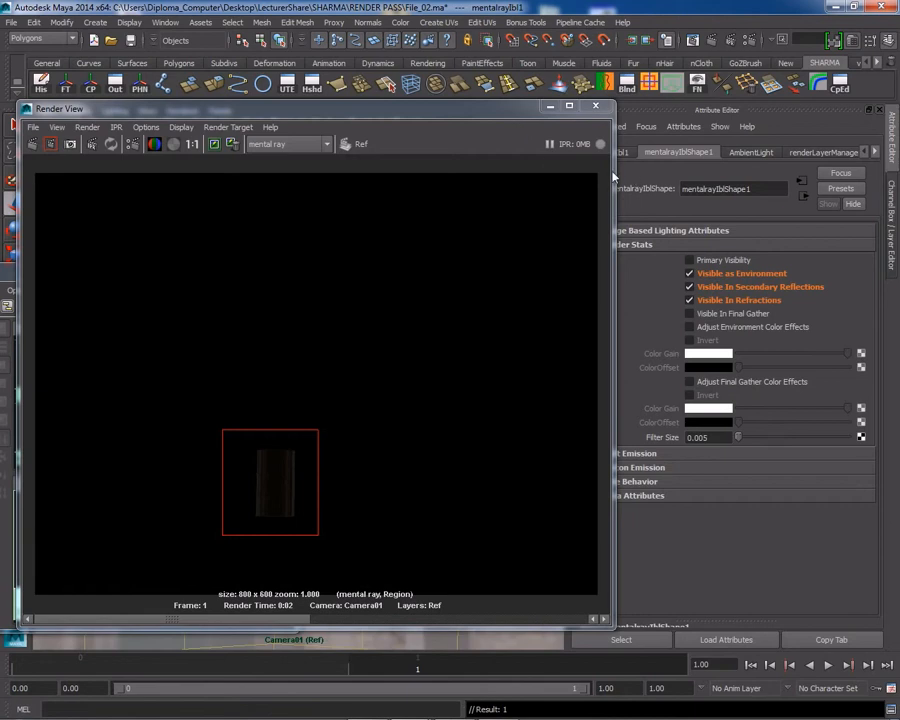
{"action": "left_click_drag", "start_coordinate": [610, 172], "coordinate": [459, 172]}
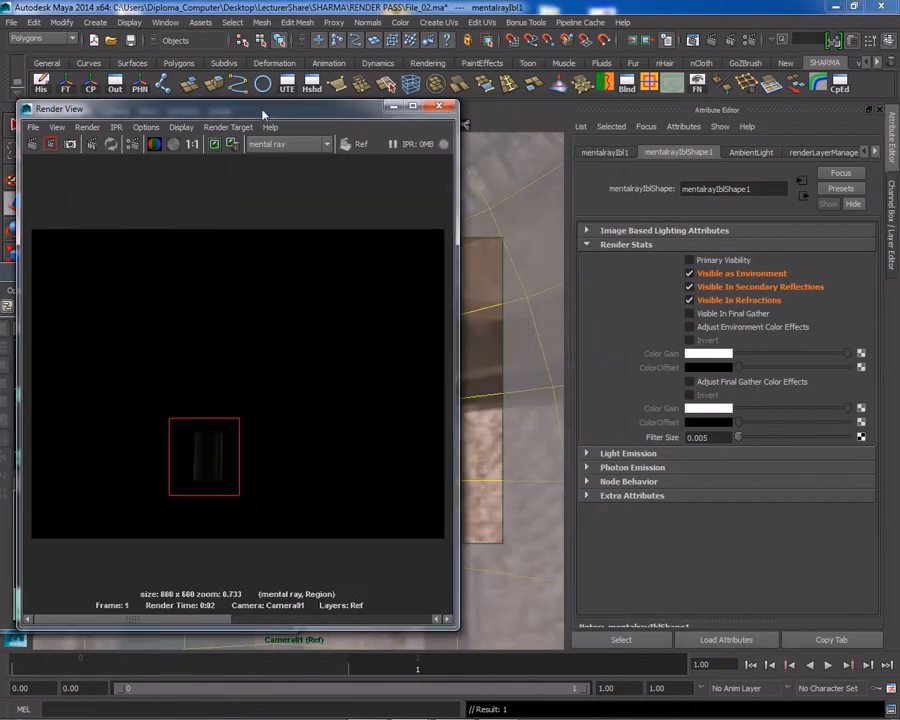
{"action": "left_click_drag", "start_coordinate": [266, 117], "coordinate": [252, 185]}
{"action": "key", "text": "ctrl+a"}
{"action": "key", "text": "ctrl+a"}
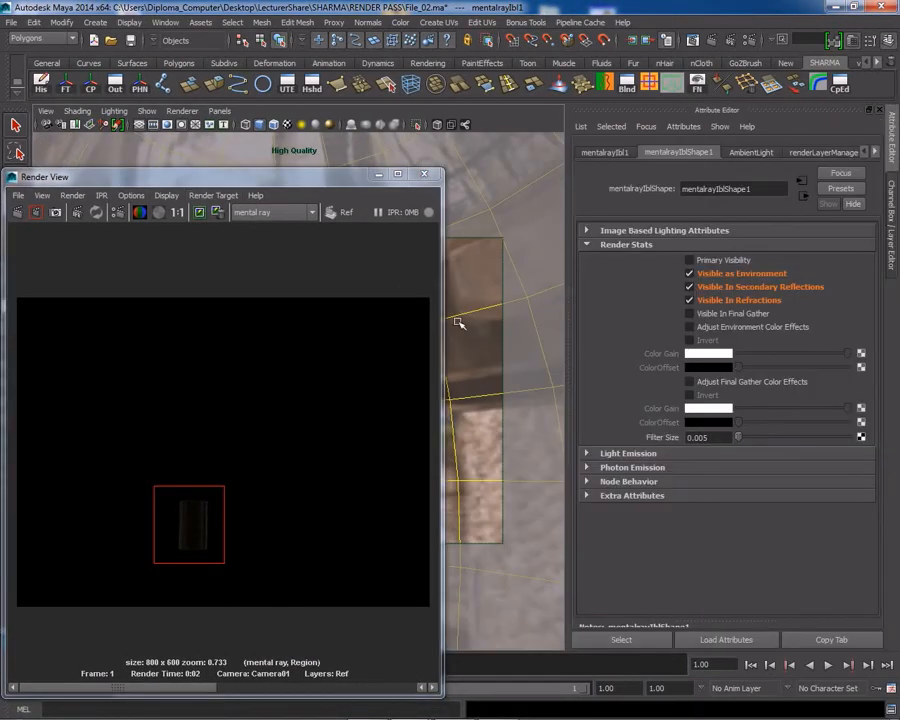
Connect the file3 texture to the Reflection material's Bump Mapping and set its use to Tangent Space Normals
{"action": "left_click", "coordinate": [172, 126]}
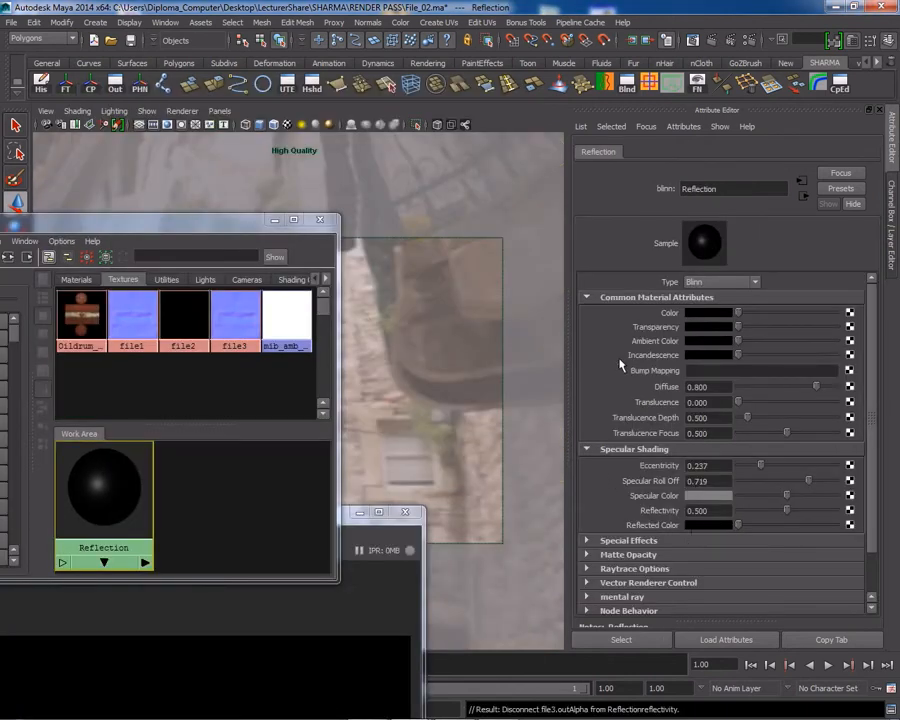
{"action": "left_click", "coordinate": [235, 315]}
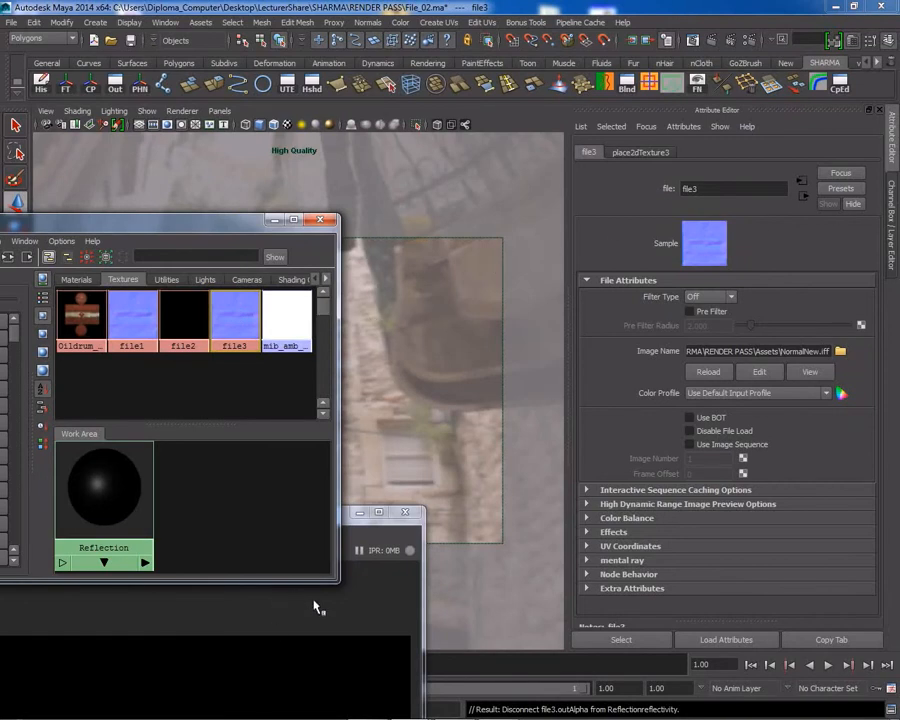
{"action": "left_click", "coordinate": [130, 487]}
{"action": "middle_click_drag", "start_coordinate": [238, 318], "coordinate": [620, 370]}
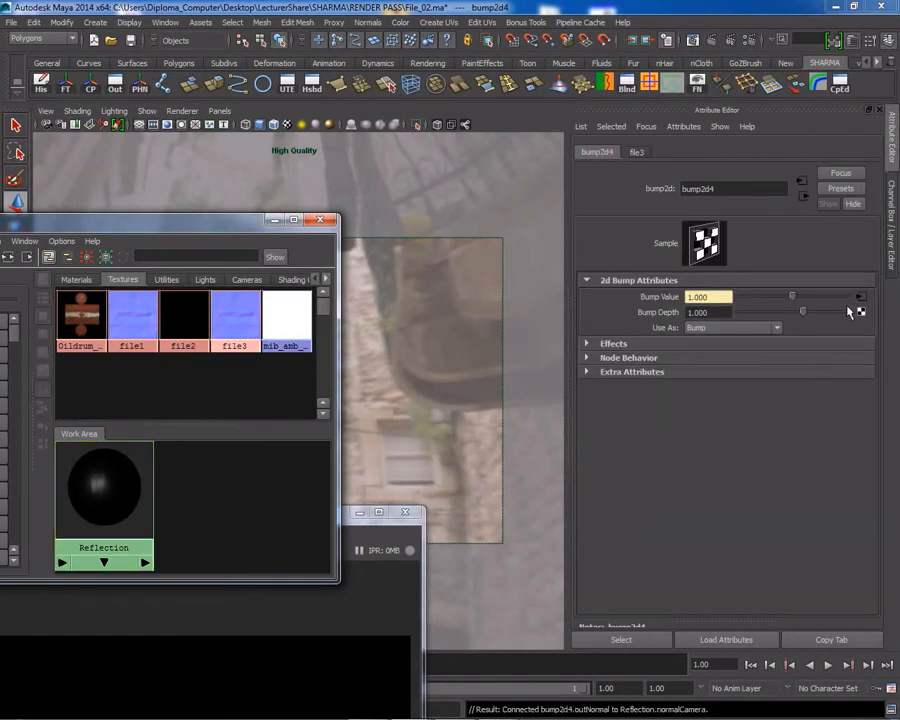
{"action": "left_click", "coordinate": [738, 328]}
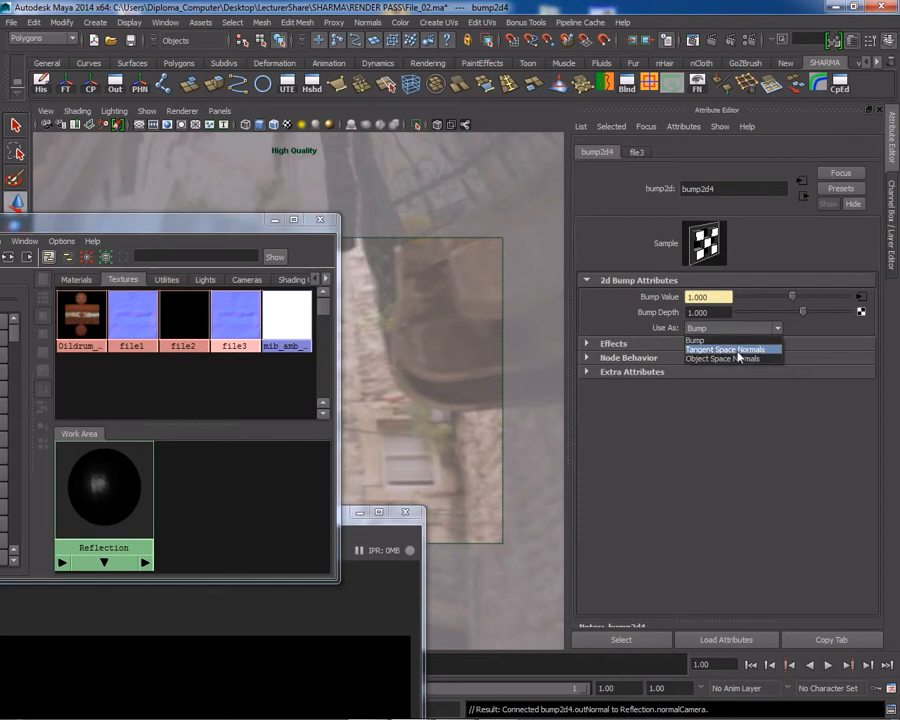
{"action": "left_click", "coordinate": [735, 349]}
Re-render the region around the drum to check the normal-mapped reflection, and close the Render View
{"action": "left_click", "coordinate": [270, 520]}
{"action": "left_click_drag", "start_coordinate": [270, 520], "coordinate": [518, 110]}
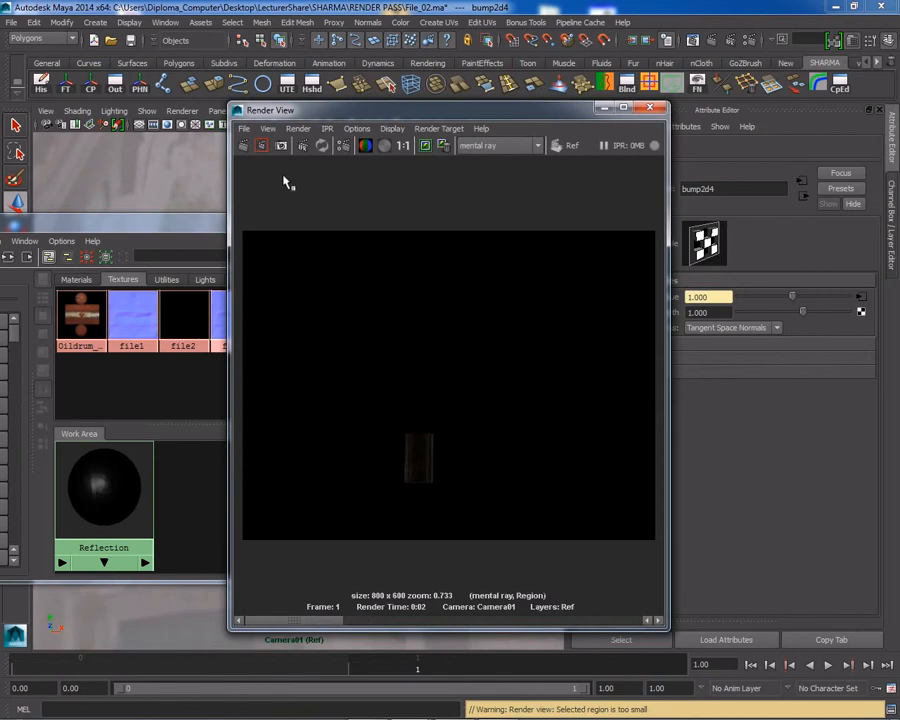
{"action": "left_click_drag", "start_coordinate": [375, 415], "coordinate": [455, 494]}
{"action": "right_click", "coordinate": [423, 462]}
{"action": "mouse_move", "coordinate": [455, 505]}
{"action": "left_click", "coordinate": [524, 507]}
{"action": "left_click_drag", "start_coordinate": [388, 416], "coordinate": [464, 508]}
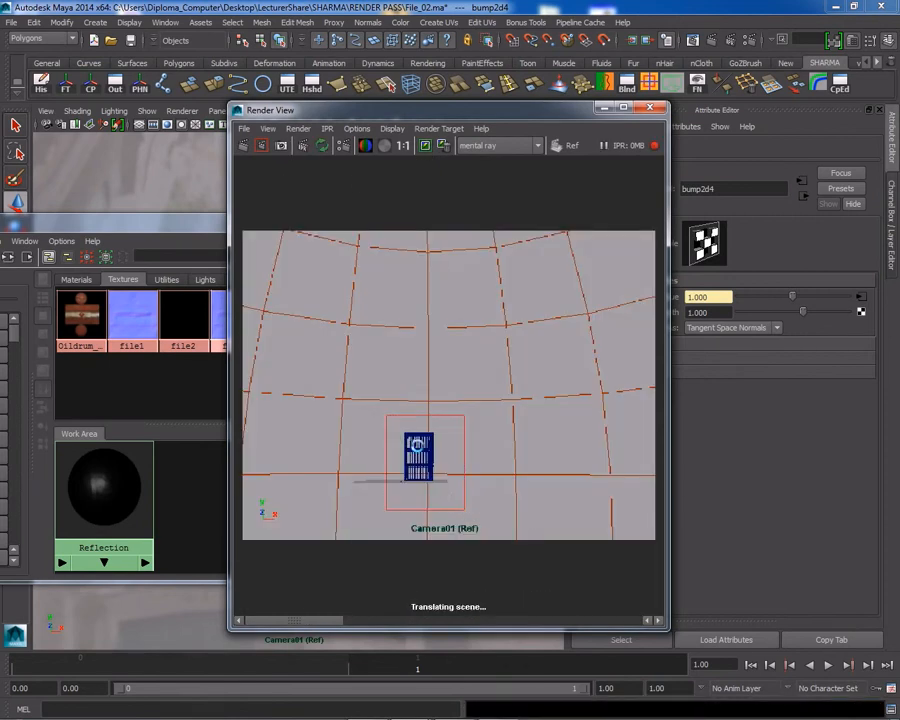
{"action": "right_click", "coordinate": [433, 449]}
{"action": "mouse_move", "coordinate": [446, 478]}
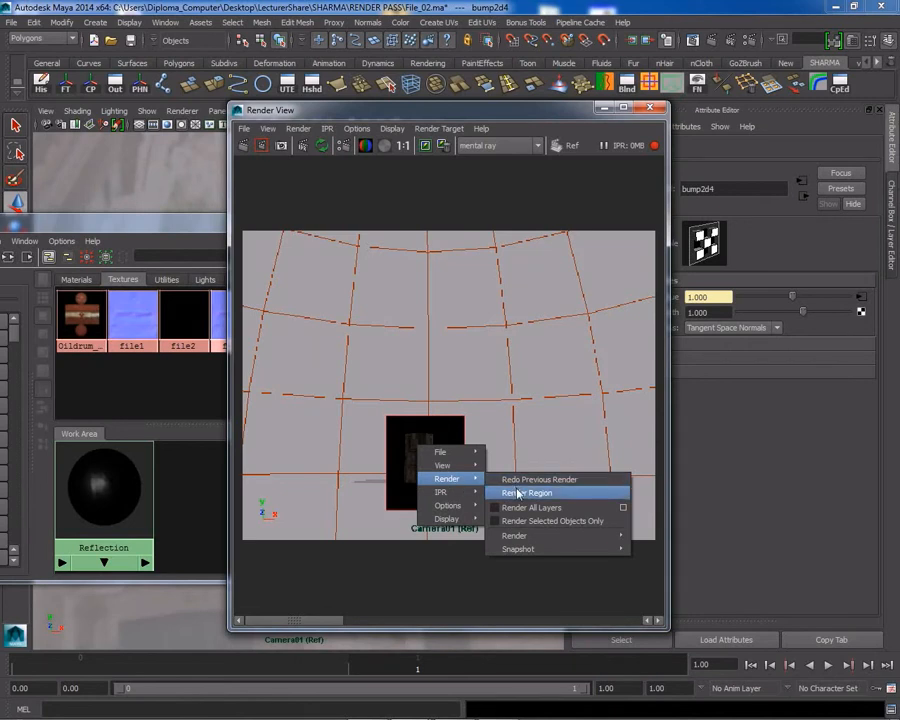
{"action": "left_click", "coordinate": [516, 486]}
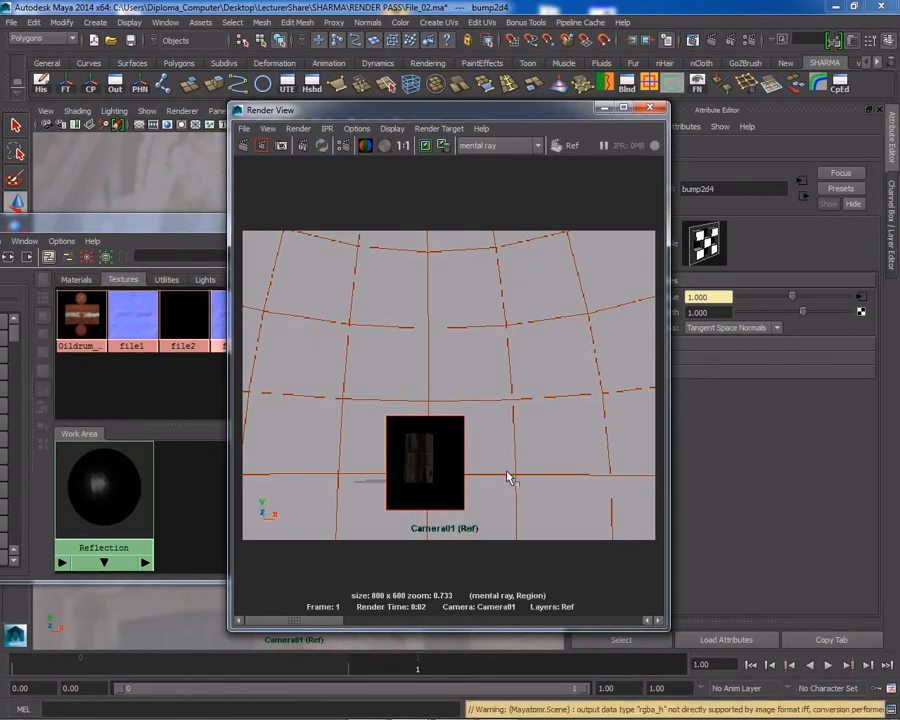
{"action": "left_click_drag", "start_coordinate": [300, 625], "coordinate": [327, 621]}
{"action": "left_click", "coordinate": [651, 108]}
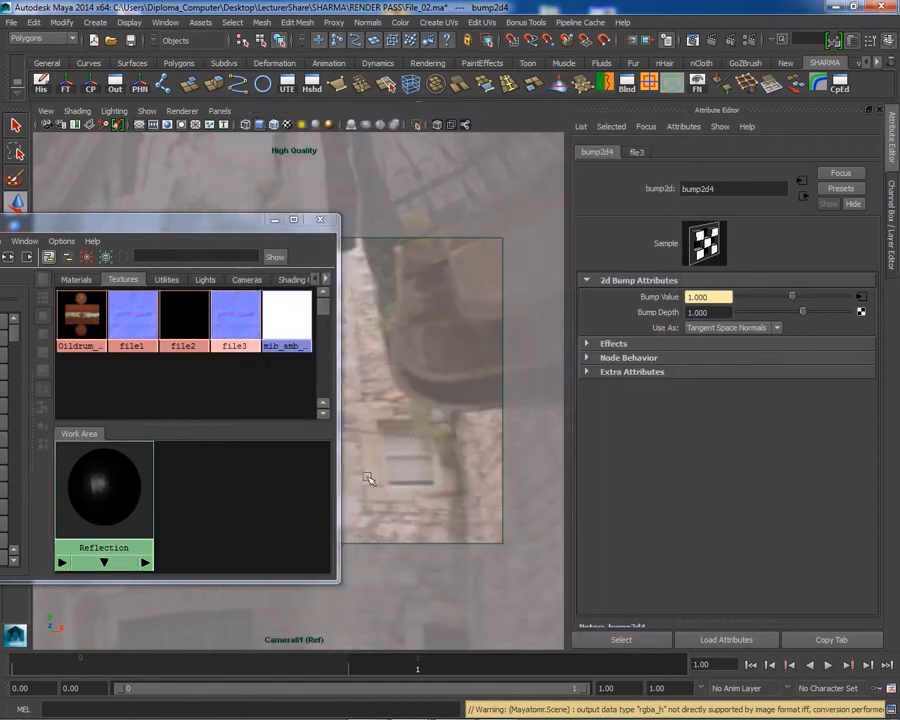
Bring back the render layer list, move the Hypershade clear of the drum and select the IBL sphere
{"action": "left_click_drag", "start_coordinate": [230, 232], "coordinate": [208, 483]}
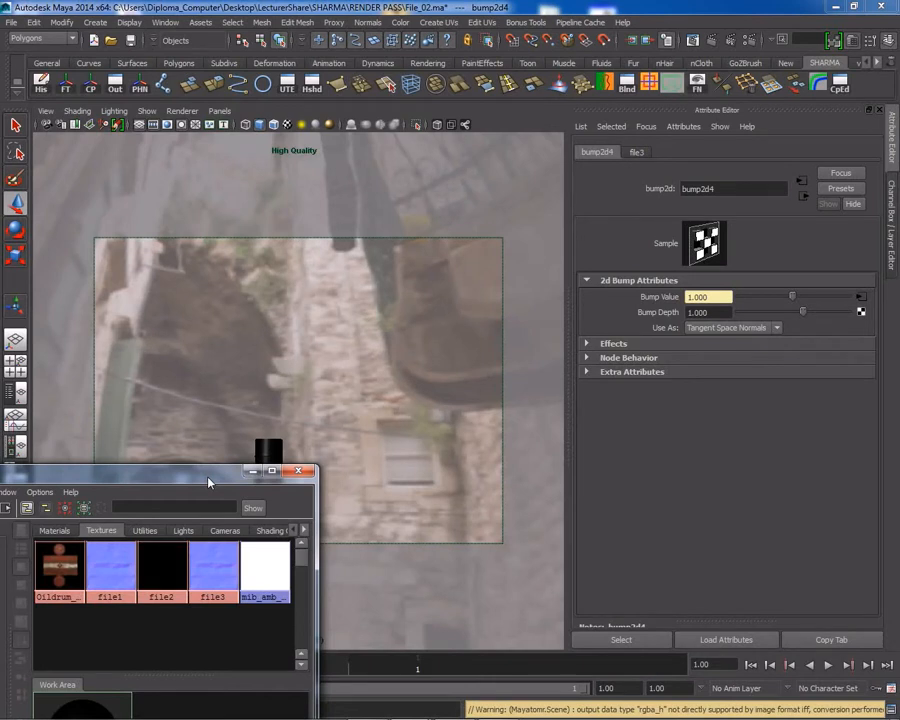
{"action": "left_click_drag", "start_coordinate": [208, 483], "coordinate": [213, 468]}
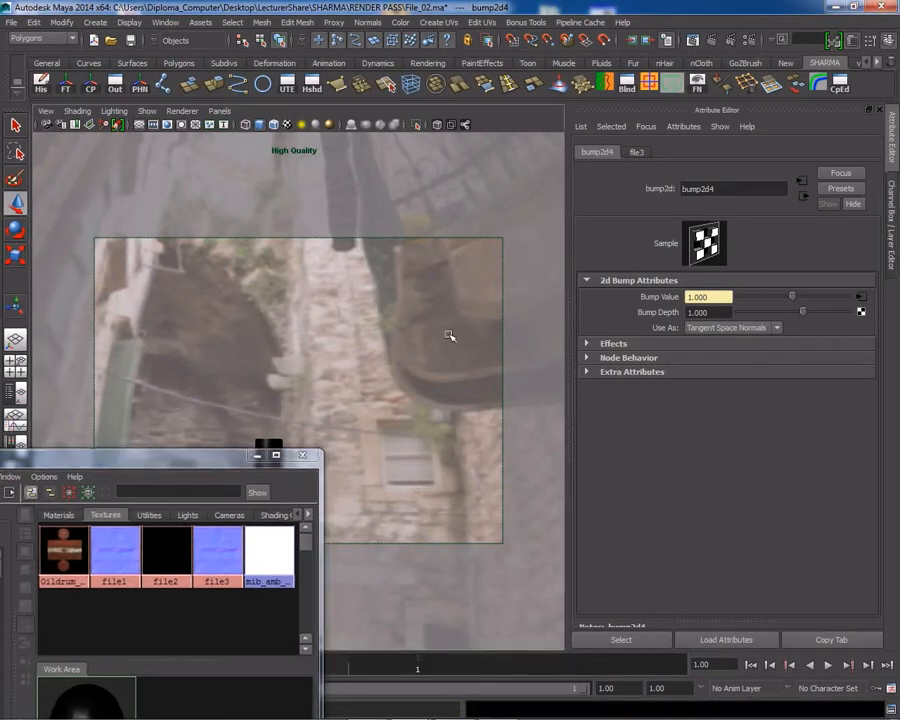
{"action": "key", "text": "ctrl+a"}
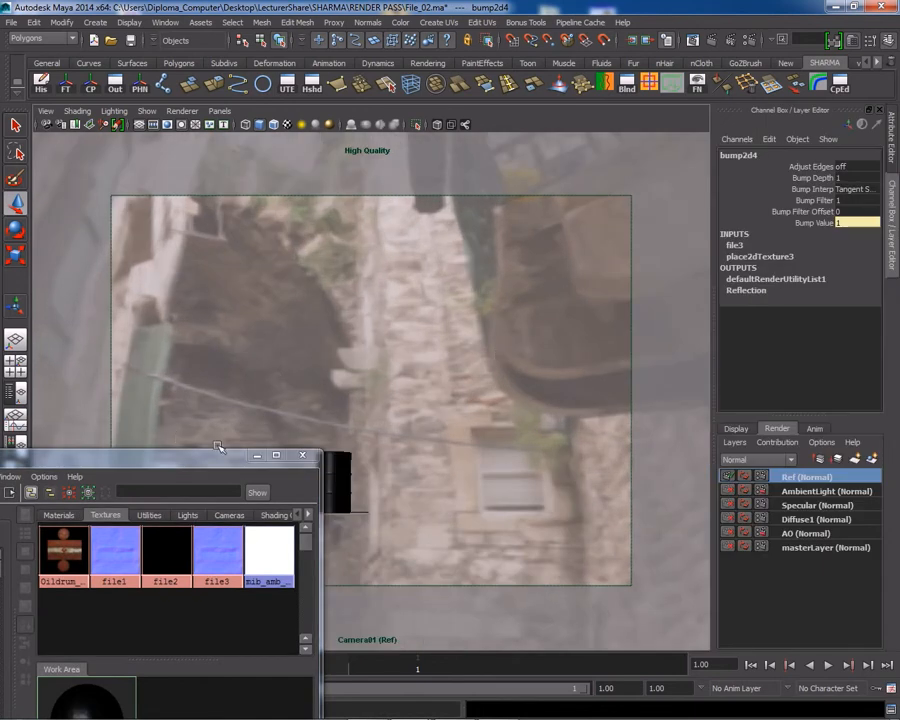
{"action": "left_click", "coordinate": [489, 391]}
{"action": "left_click_drag", "start_coordinate": [171, 458], "coordinate": [182, 303]}
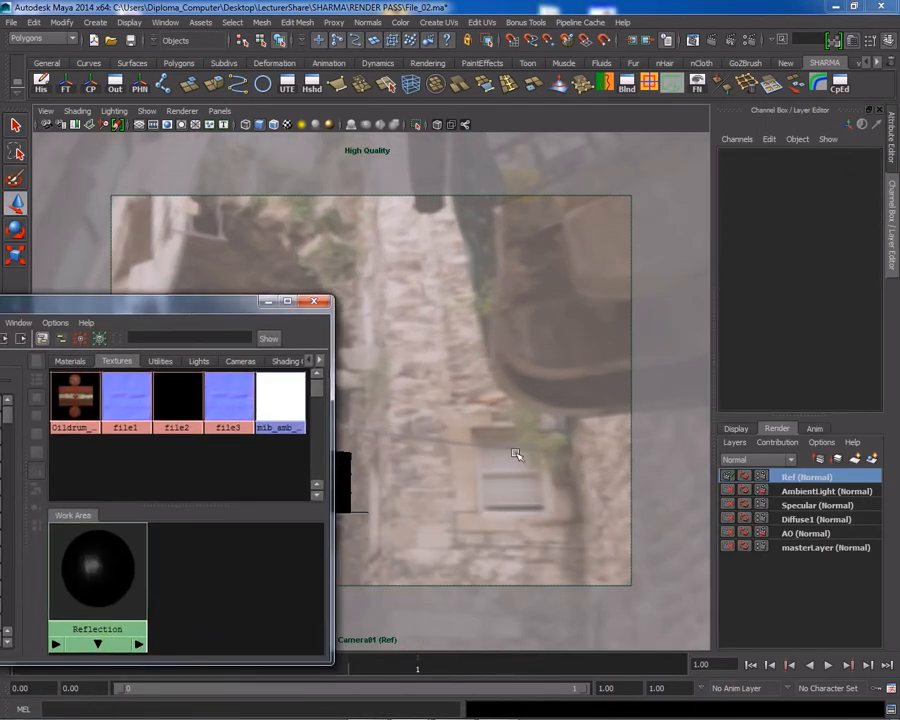
{"action": "left_click_drag", "start_coordinate": [247, 302], "coordinate": [71, 280]}
{"action": "left_click", "coordinate": [484, 484]}
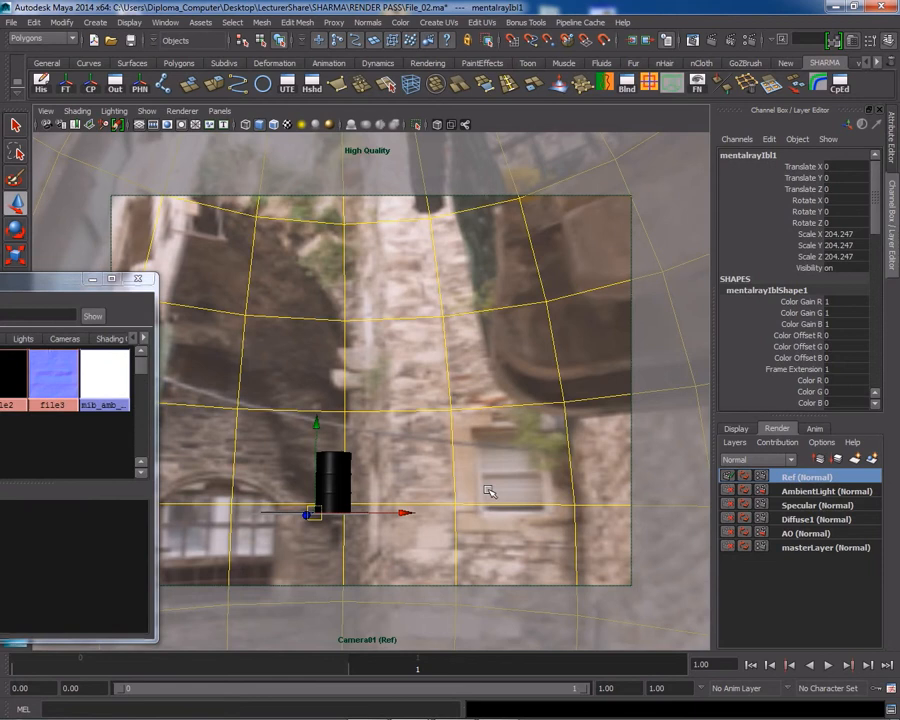
Compare the IBL sphere's Render Stats in the AmbientLight, Specular, Diffuse1 and AO render layers
{"action": "left_click", "coordinate": [797, 492]}
{"action": "key", "text": "ctrl+a"}
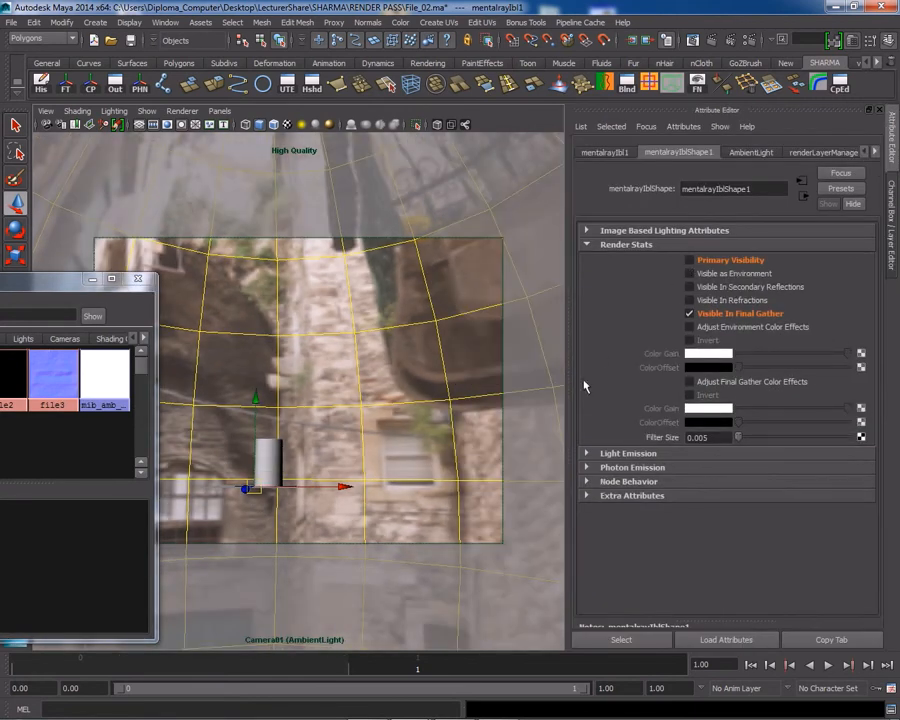
{"action": "key", "text": "ctrl+a"}
{"action": "left_click", "coordinate": [789, 507]}
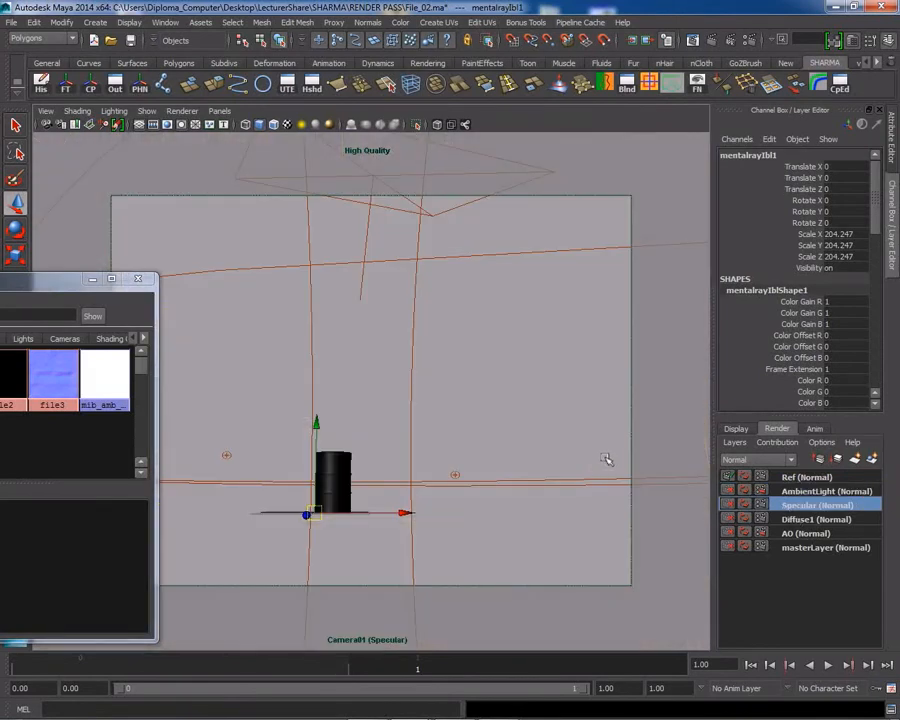
{"action": "key", "text": "ctrl+a"}
{"action": "key", "text": "ctrl+a"}
{"action": "left_click", "coordinate": [795, 519]}
{"action": "key", "text": "ctrl+a"}
{"action": "key", "text": "ctrl+a"}
{"action": "left_click", "coordinate": [797, 535]}
{"action": "key", "text": "ctrl+a"}
{"action": "key", "text": "ctrl+a"}
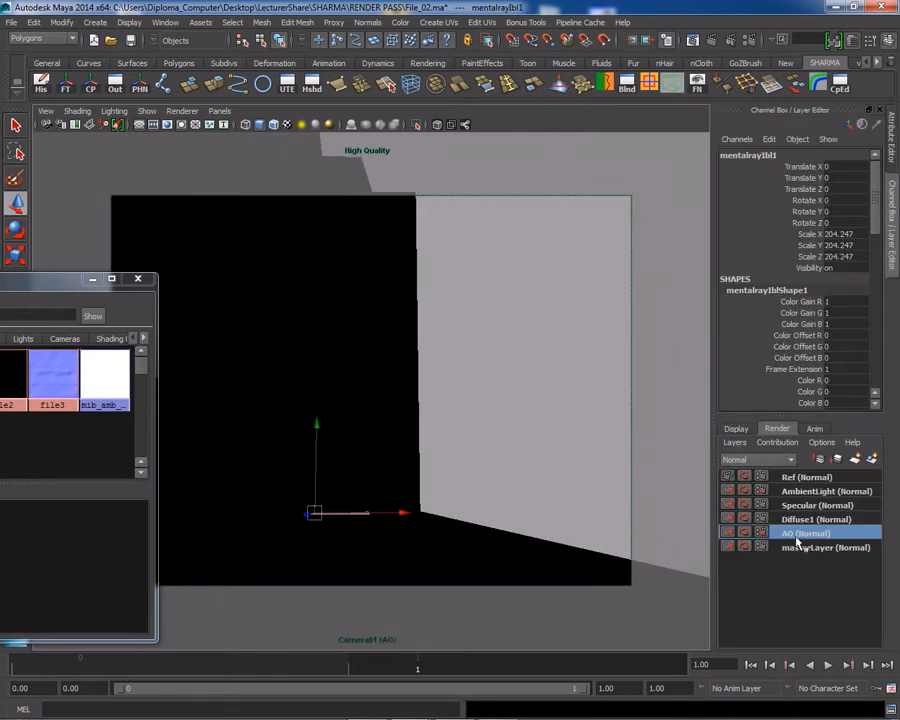
Recheck the IBL sphere's Render Stats in the AmbientLight and Ref layers, and deselect the sphere
{"action": "left_click", "coordinate": [800, 491]}
{"action": "key", "text": "ctrl+a"}
{"action": "key", "text": "ctrl+a"}
{"action": "left_click", "coordinate": [790, 476]}
{"action": "key", "text": "ctrl+a"}
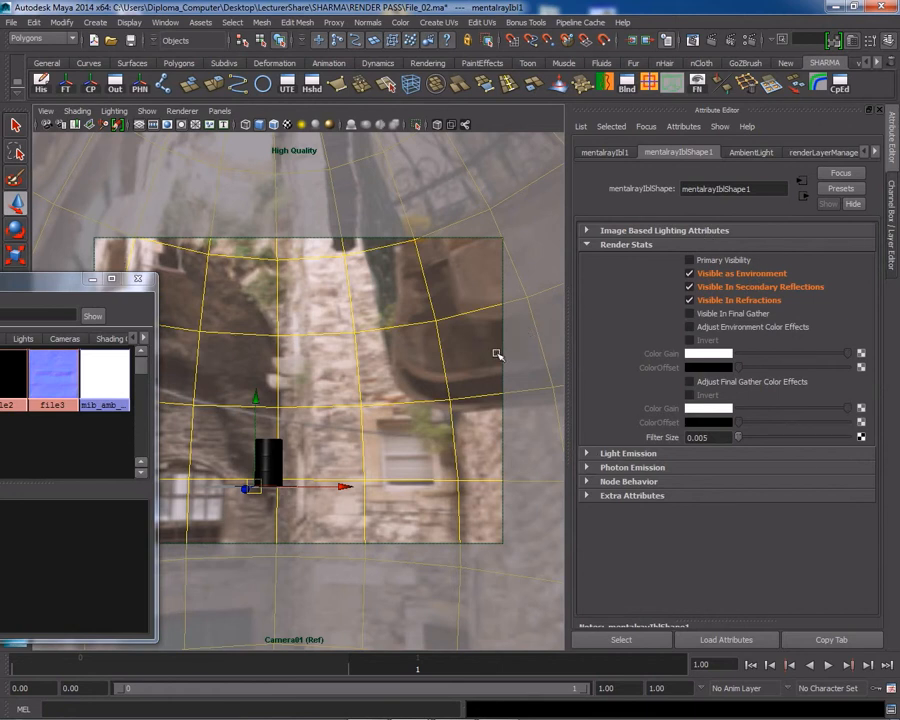
{"action": "left_click", "coordinate": [395, 292]}
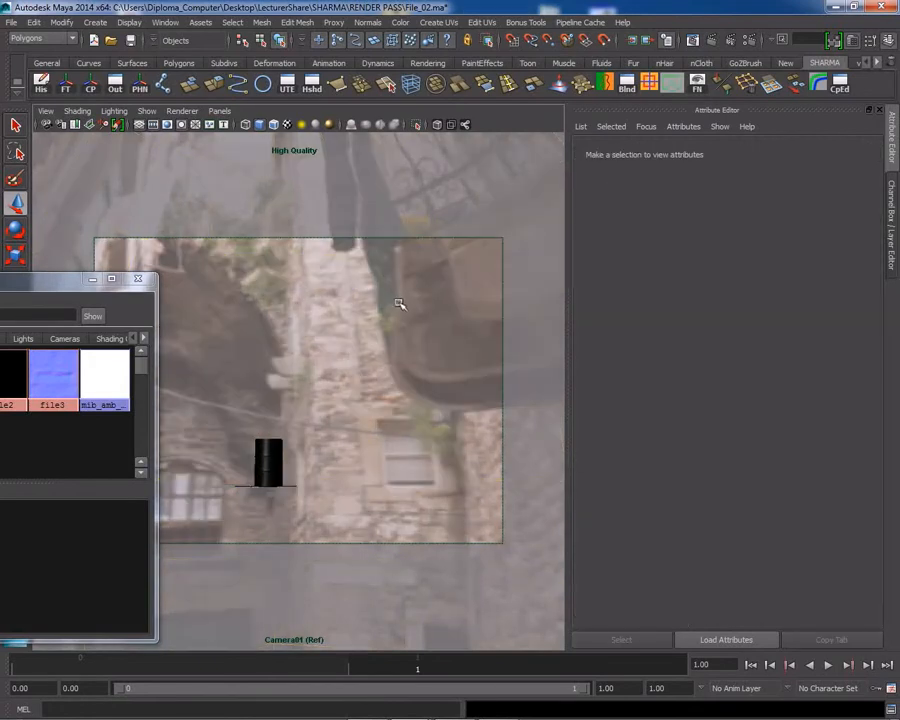
{"action": "key", "text": "ctrl+a"}
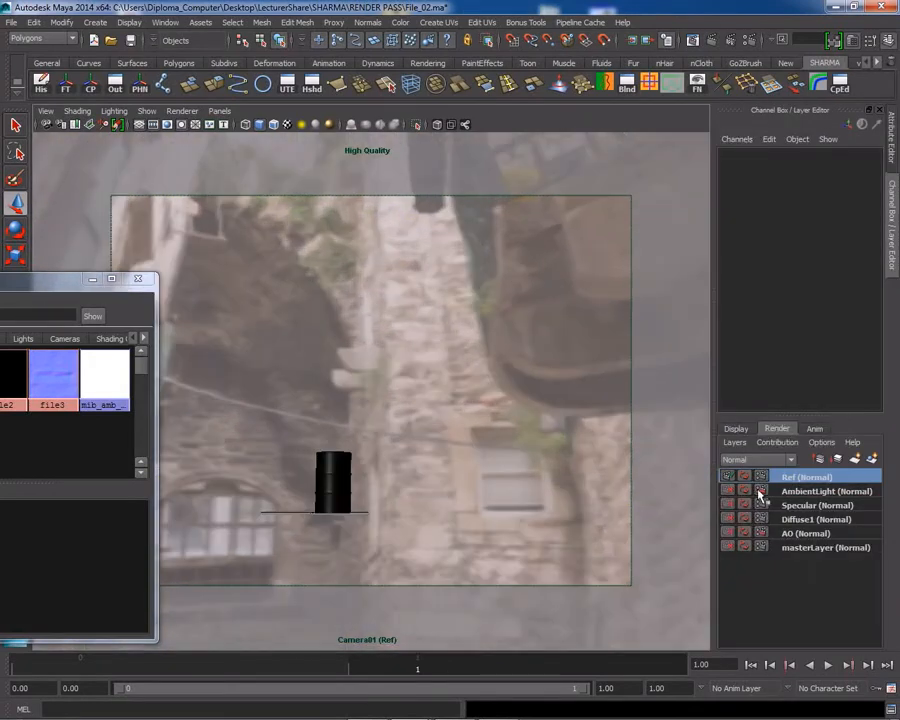
Move the Hypershade clear of the drum, create an empty render layer and rename it Shadow
{"action": "left_click_drag", "start_coordinate": [35, 280], "coordinate": [331, 259]}
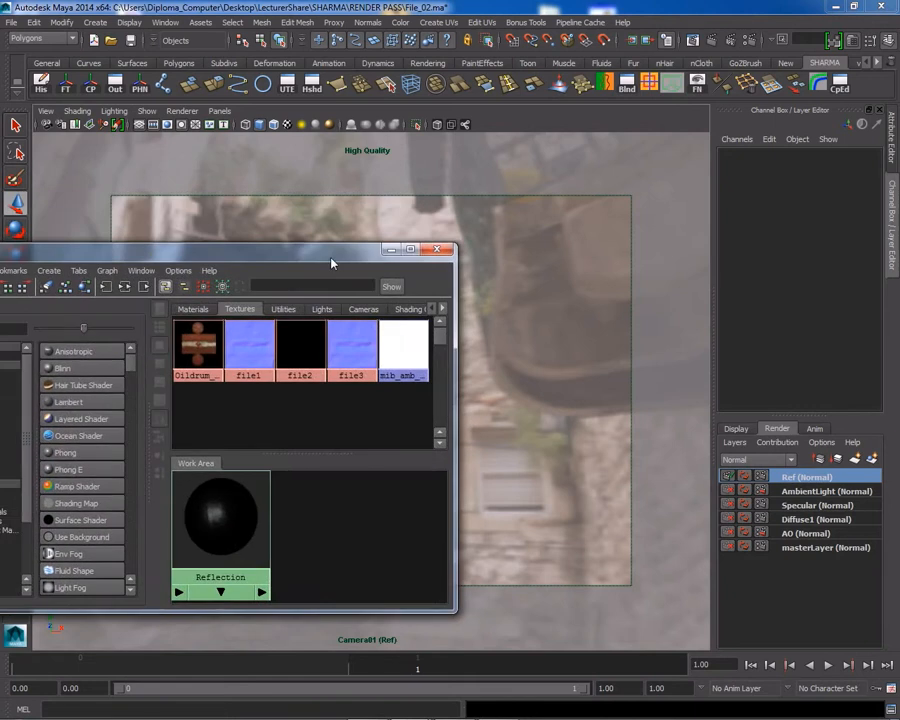
{"action": "left_click_drag", "start_coordinate": [331, 262], "coordinate": [192, 546]}
{"action": "left_click", "coordinate": [855, 460]}
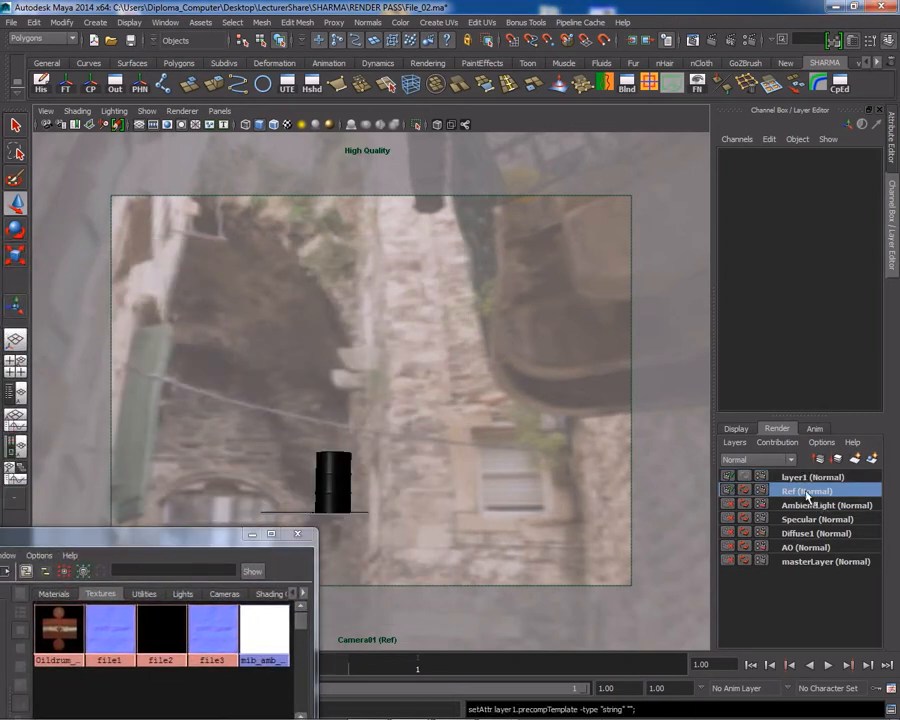
{"action": "left_click", "coordinate": [800, 477]}
{"action": "double_click", "coordinate": [805, 477]}
{"action": "type", "text": "Shadow"}
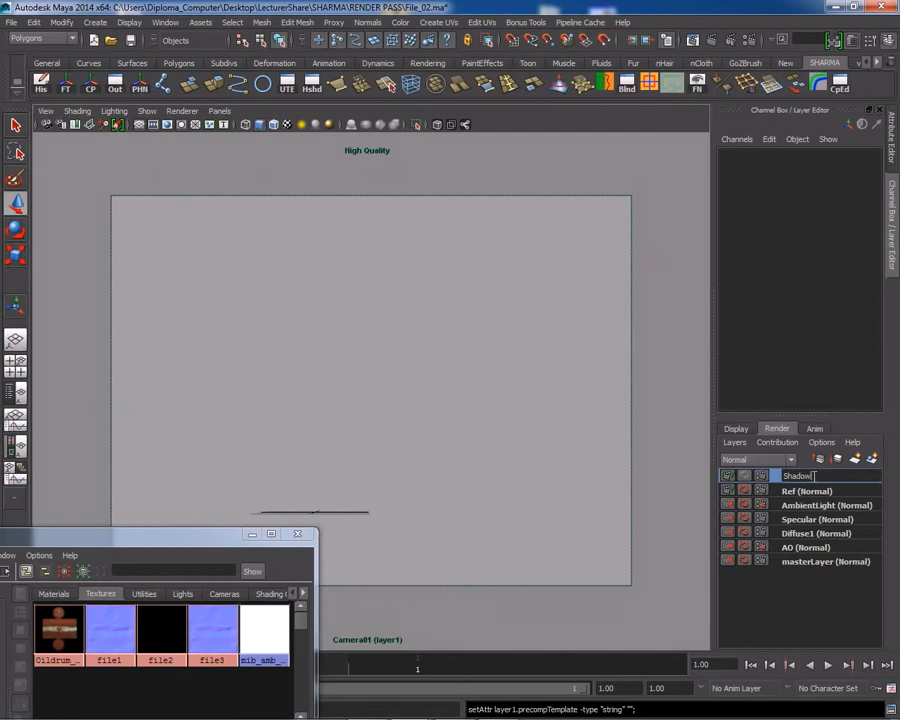
{"action": "key", "text": "Return"}
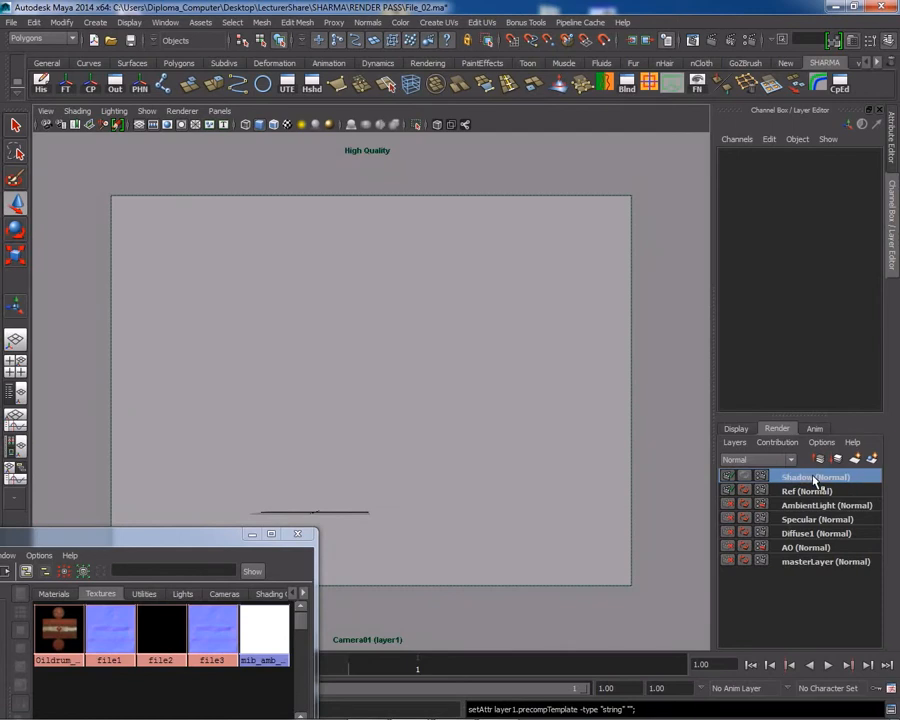
Select CG_Drum, REF_Geo_BG and PrimeryLight in the masterLayer and add them to the Shadow layer
{"action": "left_click", "coordinate": [814, 563]}
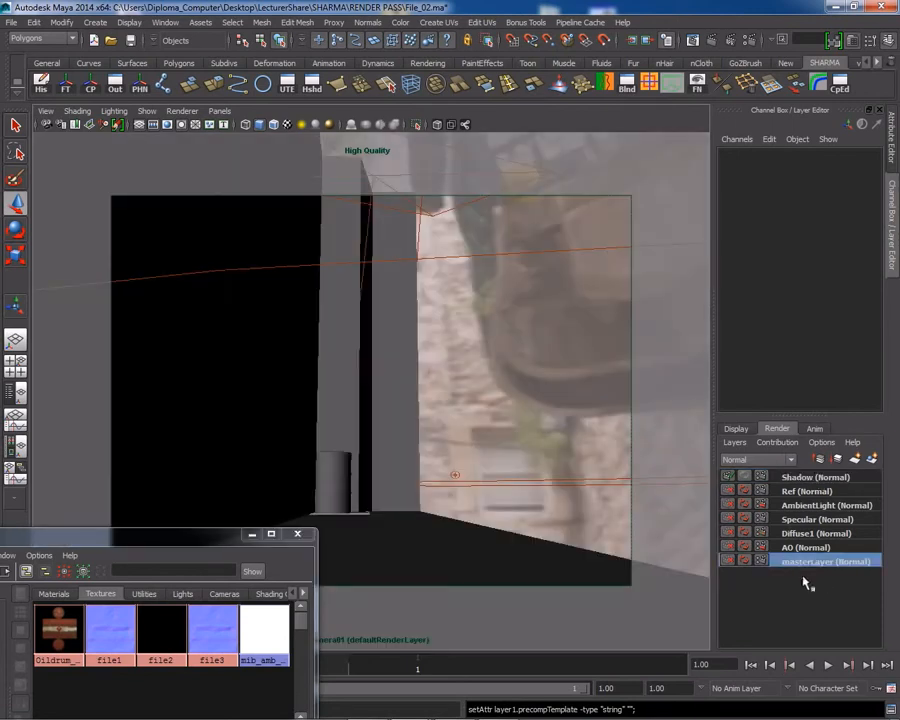
{"action": "left_click", "coordinate": [341, 464]}
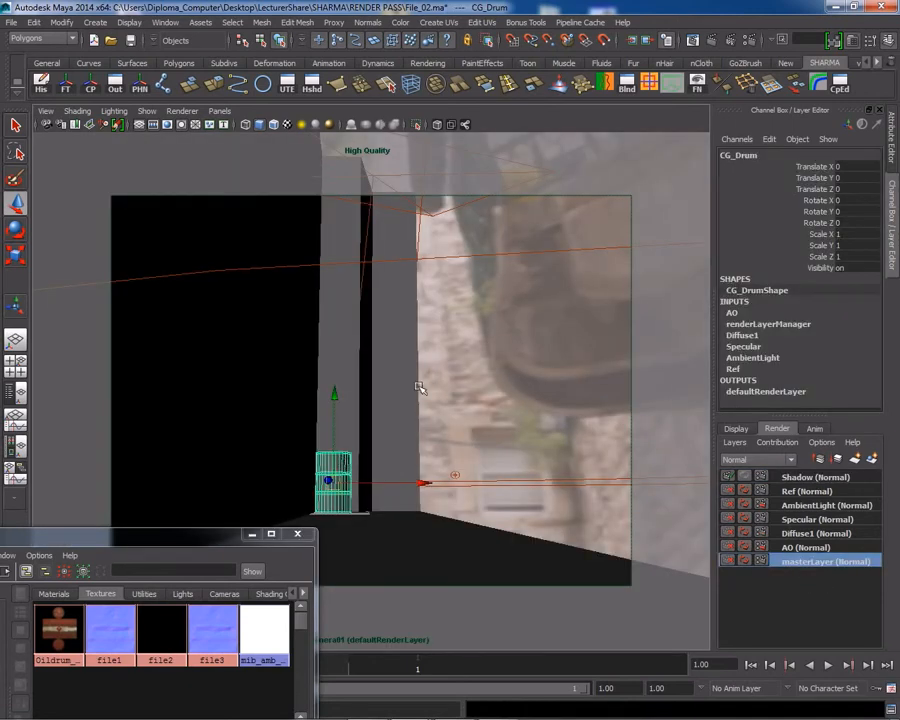
{"action": "left_click", "coordinate": [468, 183]}
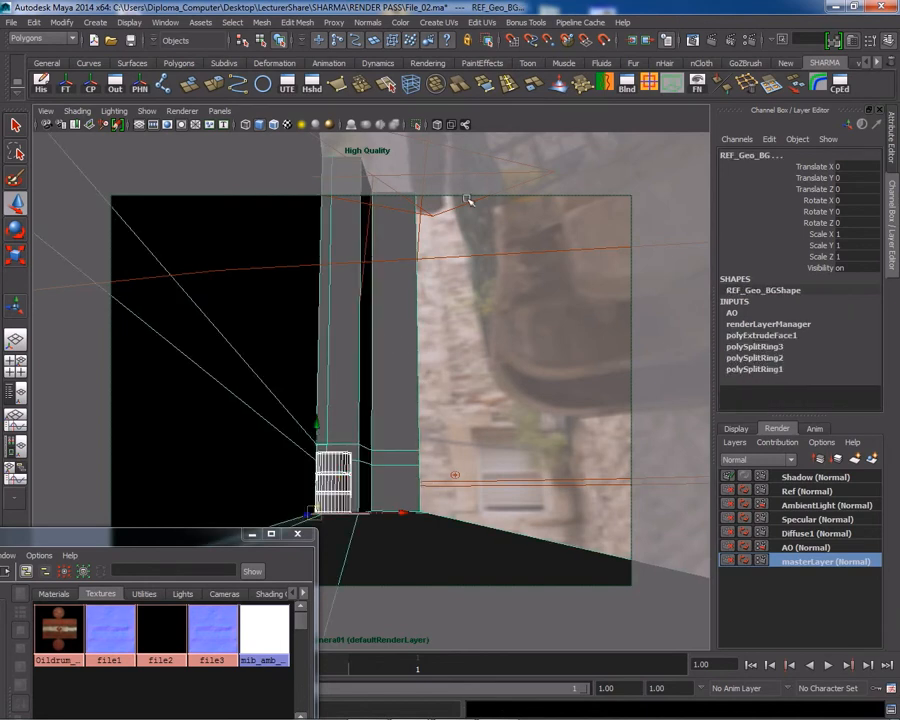
{"action": "left_click", "coordinate": [469, 205]}
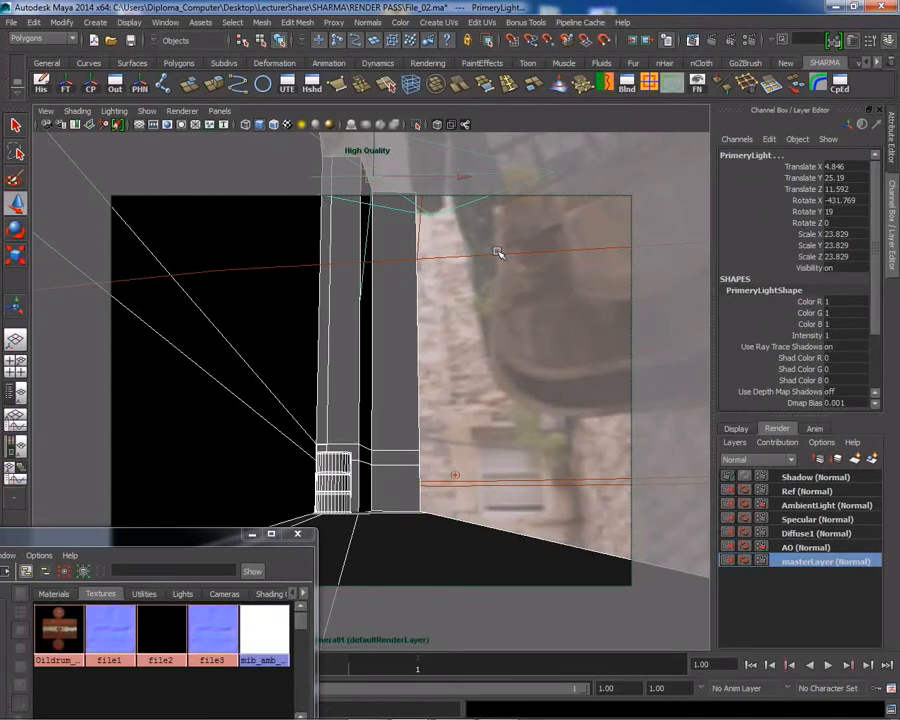
{"action": "left_click", "coordinate": [806, 479]}
{"action": "right_click", "coordinate": [806, 481]}
{"action": "left_click", "coordinate": [805, 499]}
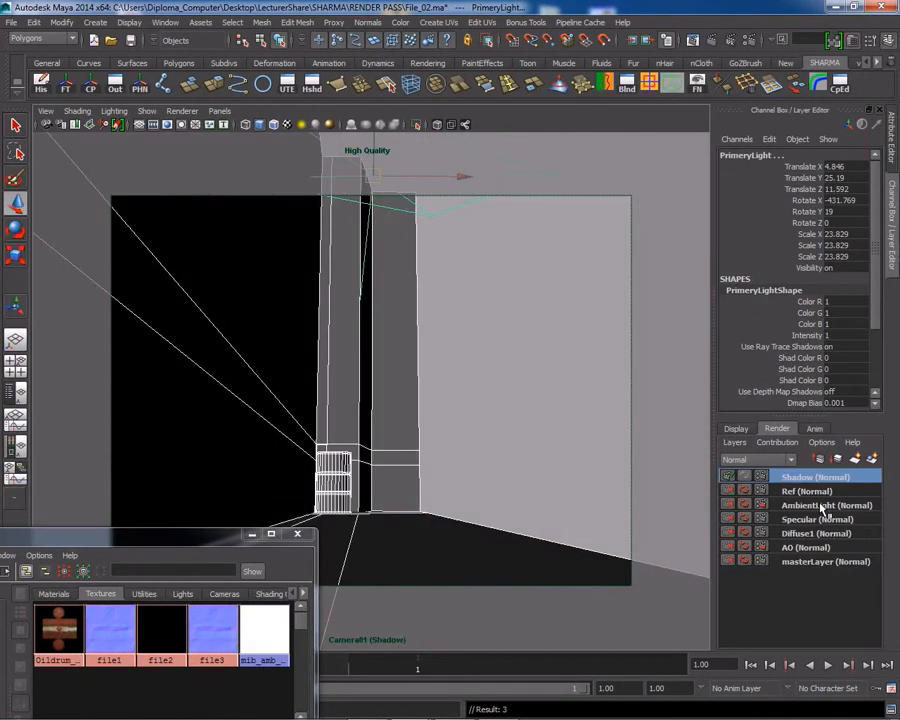
{"action": "left_click", "coordinate": [475, 381]}
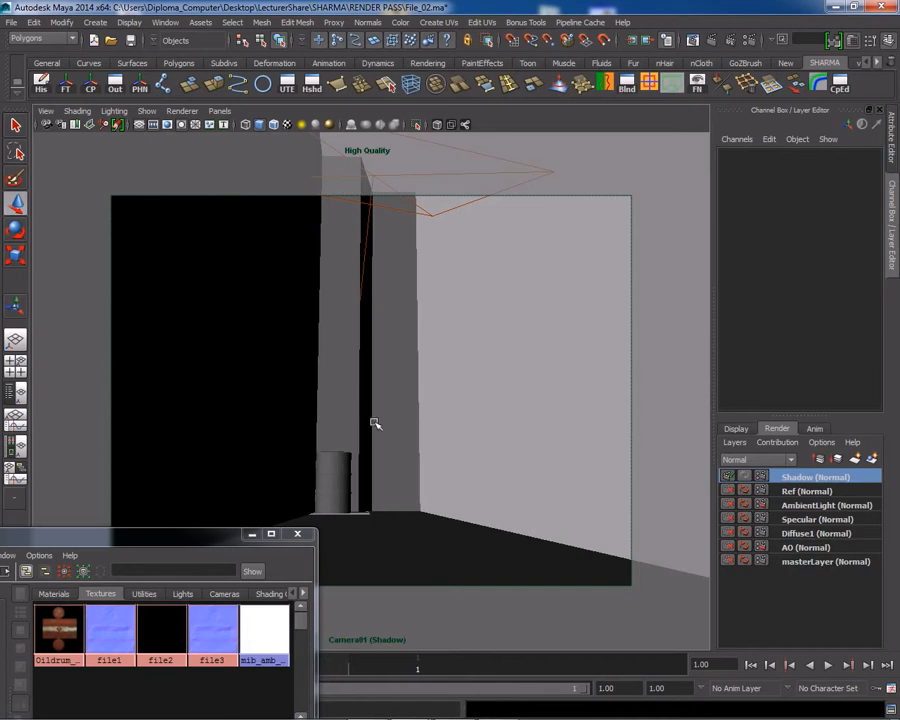
Create a layer override for the Casts Shadows render stat of the REF_Geo_BG background mesh
{"action": "left_click", "coordinate": [454, 394]}
{"action": "key", "text": "ctrl+a"}
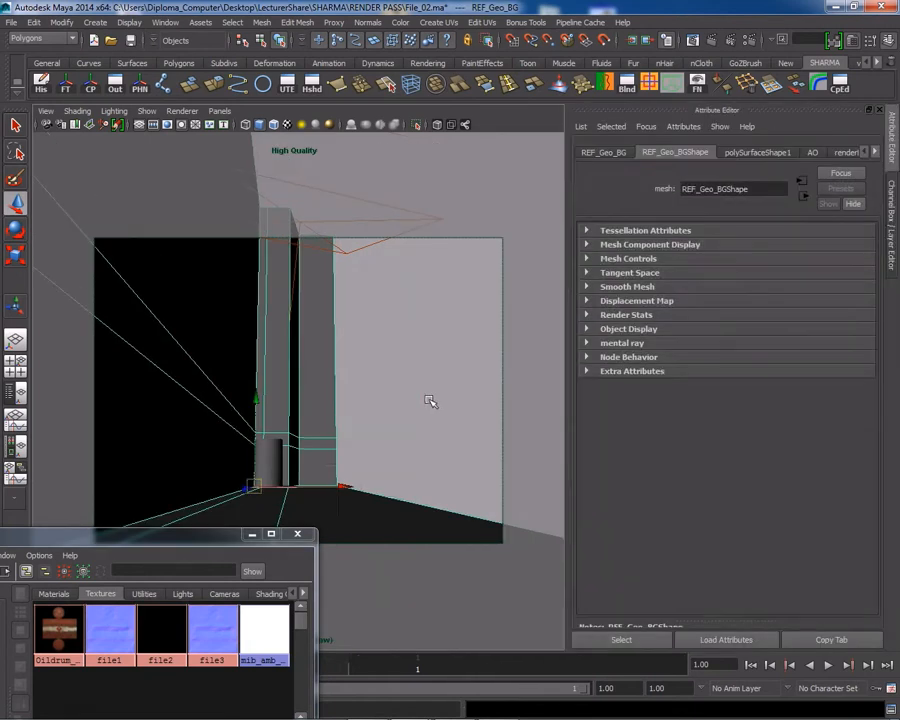
{"action": "left_click", "coordinate": [602, 315]}
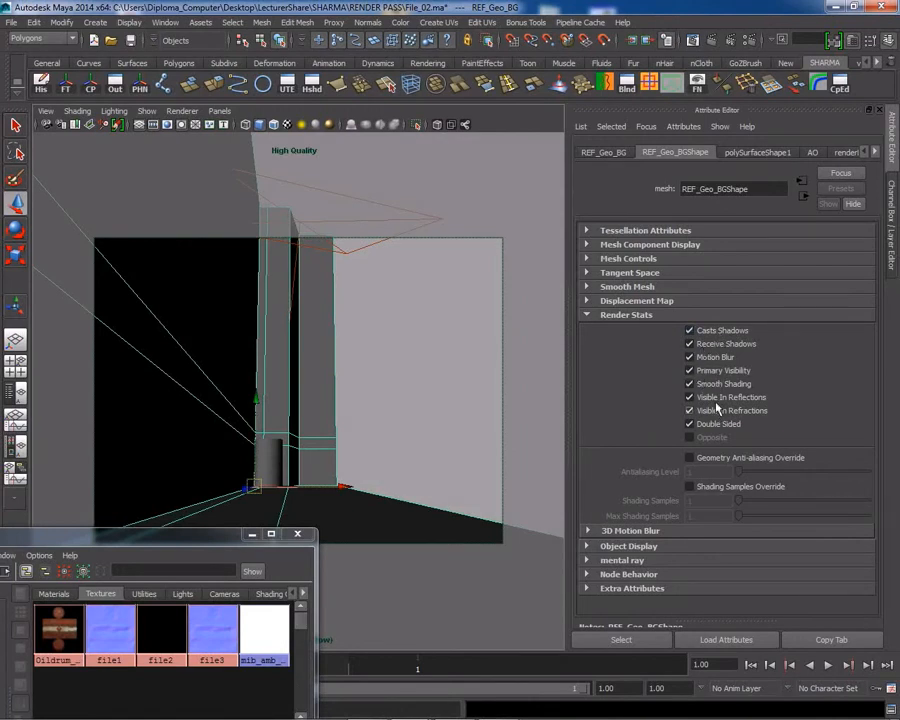
{"action": "right_click", "coordinate": [691, 330]}
{"action": "left_click", "coordinate": [757, 352]}
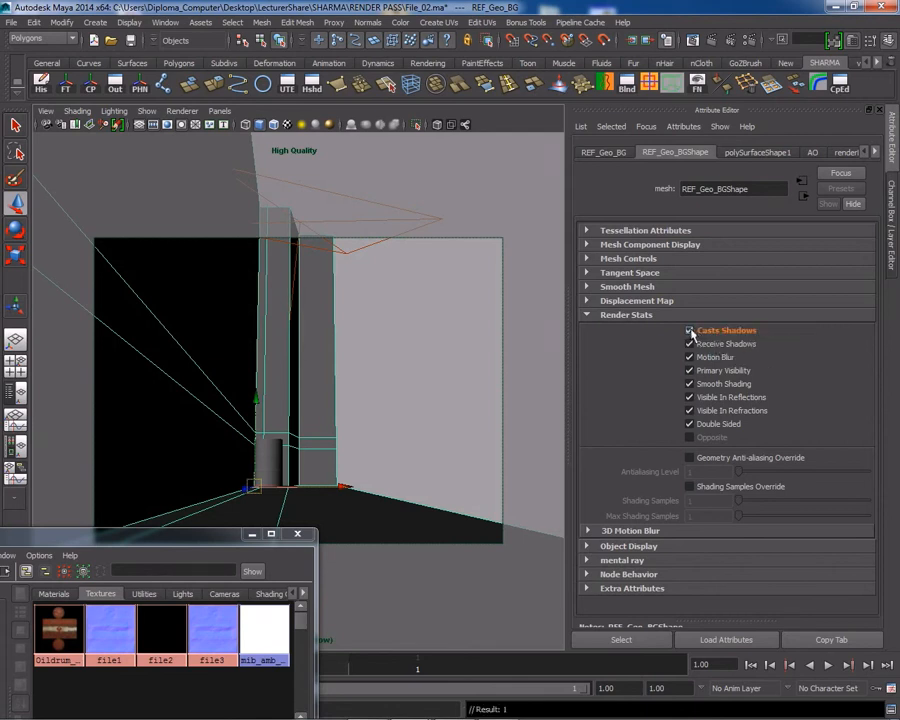
Check the drum's Render Stats and apply the Shadow preset to the Shadow render layer
{"action": "left_click", "coordinate": [283, 447]}
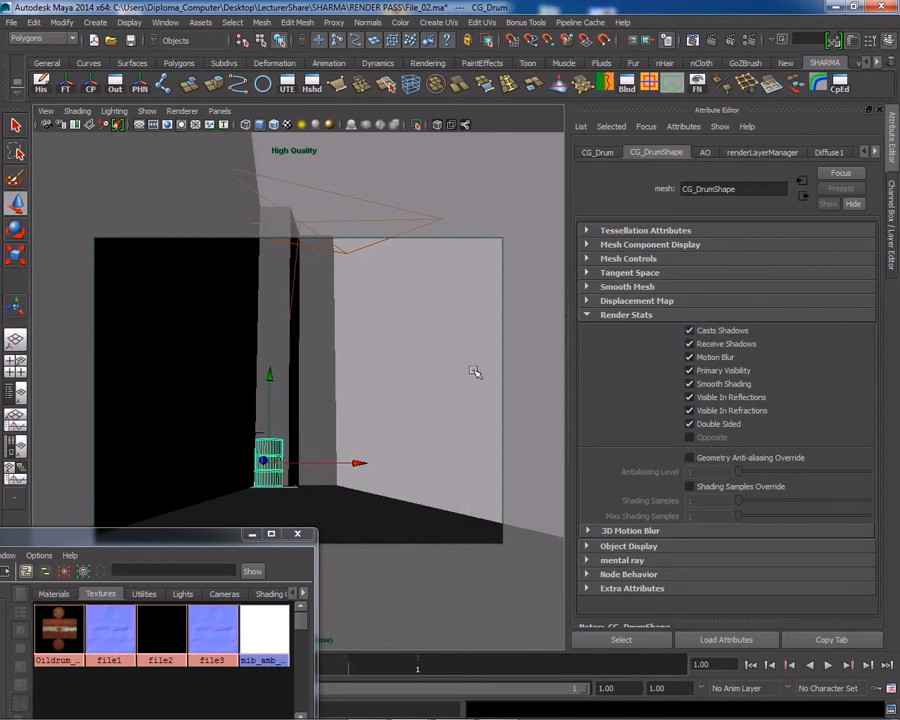
{"action": "key", "text": "ctrl+a"}
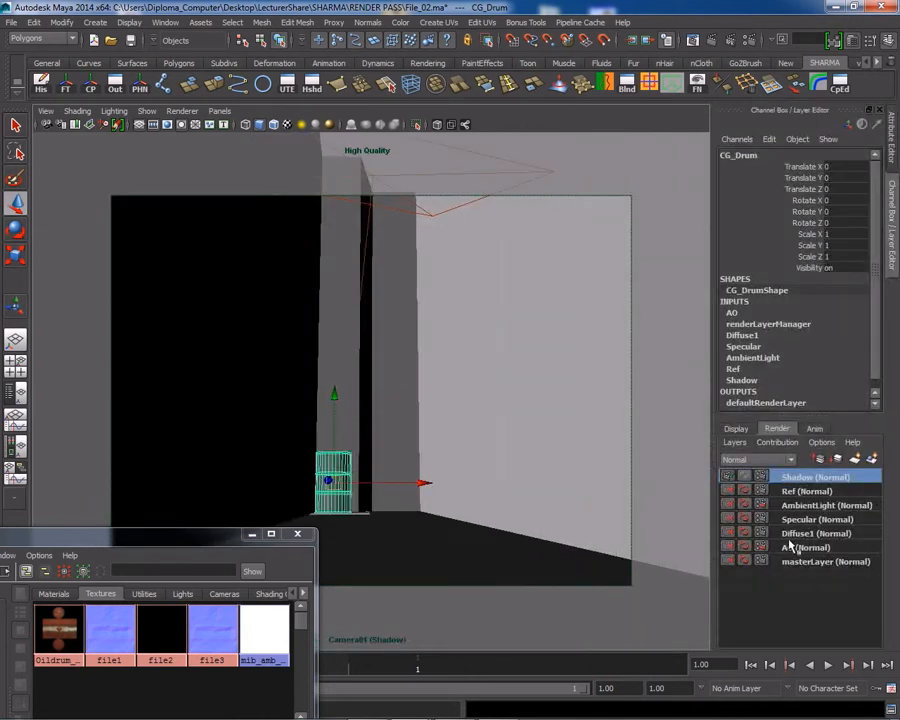
{"action": "right_click", "coordinate": [800, 480]}
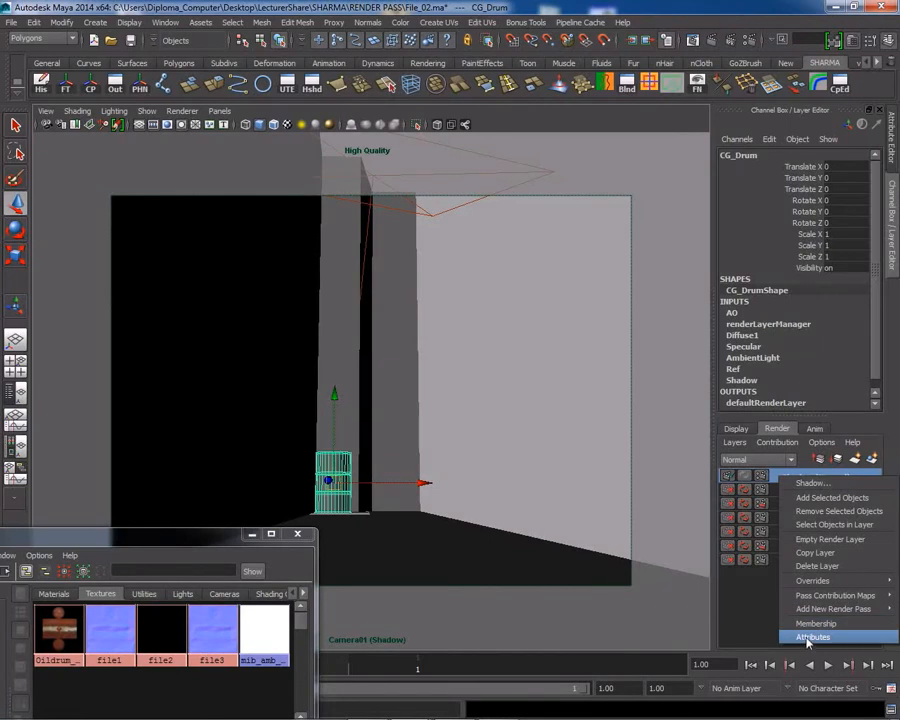
{"action": "left_click", "coordinate": [810, 637]}
{"action": "left_click", "coordinate": [842, 189]}
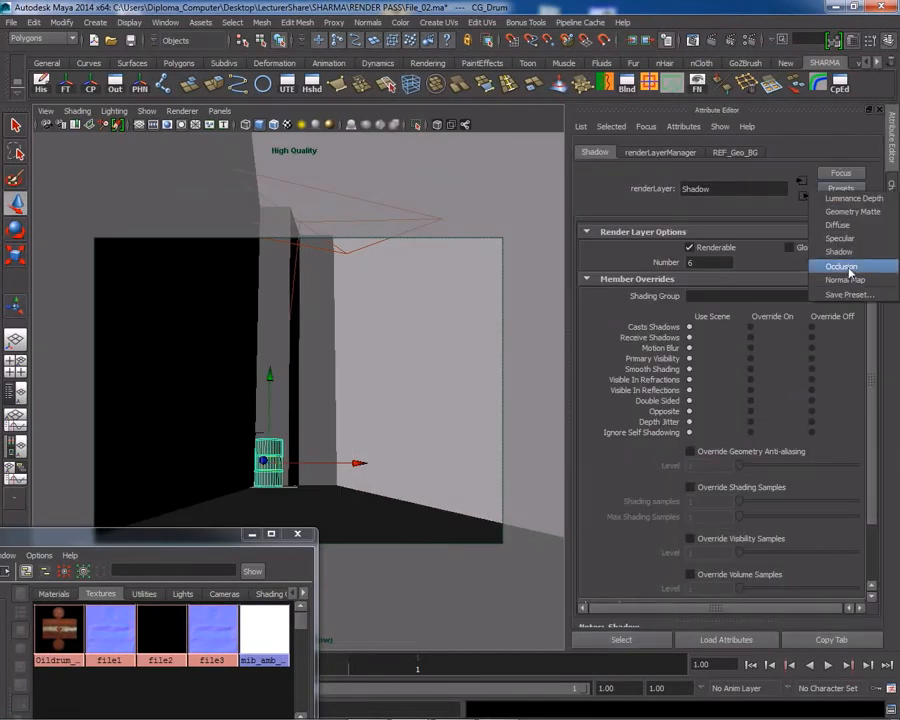
{"action": "left_click", "coordinate": [840, 239]}
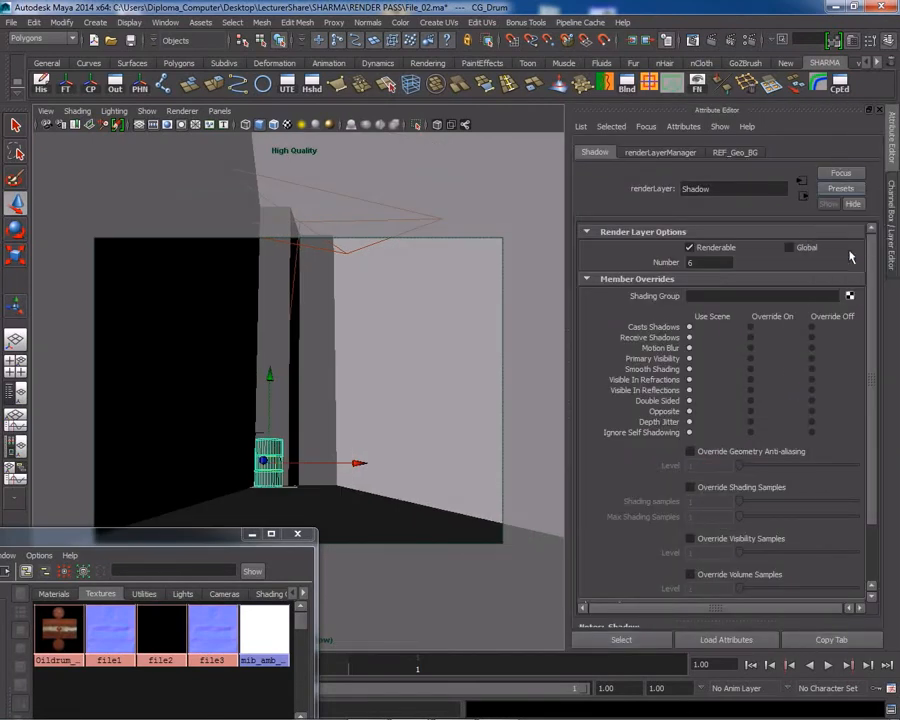
{"action": "key", "text": "ctrl+a"}
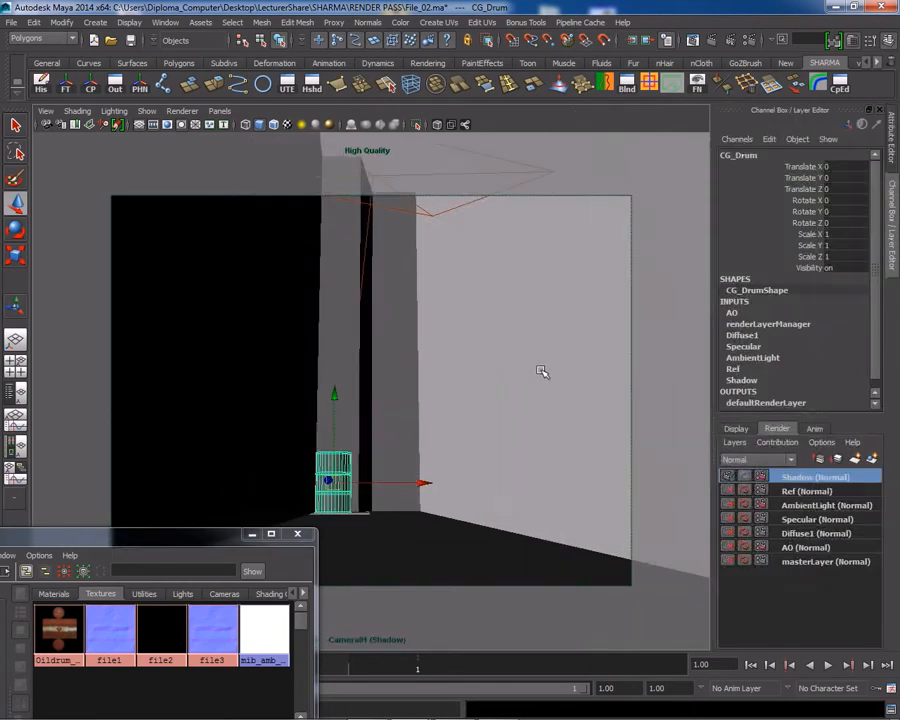
{"action": "left_click", "coordinate": [486, 412]}
Remove the renderer override from the Shadow layer's render settings and set it to render using mental ray
{"action": "left_click_drag", "start_coordinate": [194, 536], "coordinate": [310, 580]}
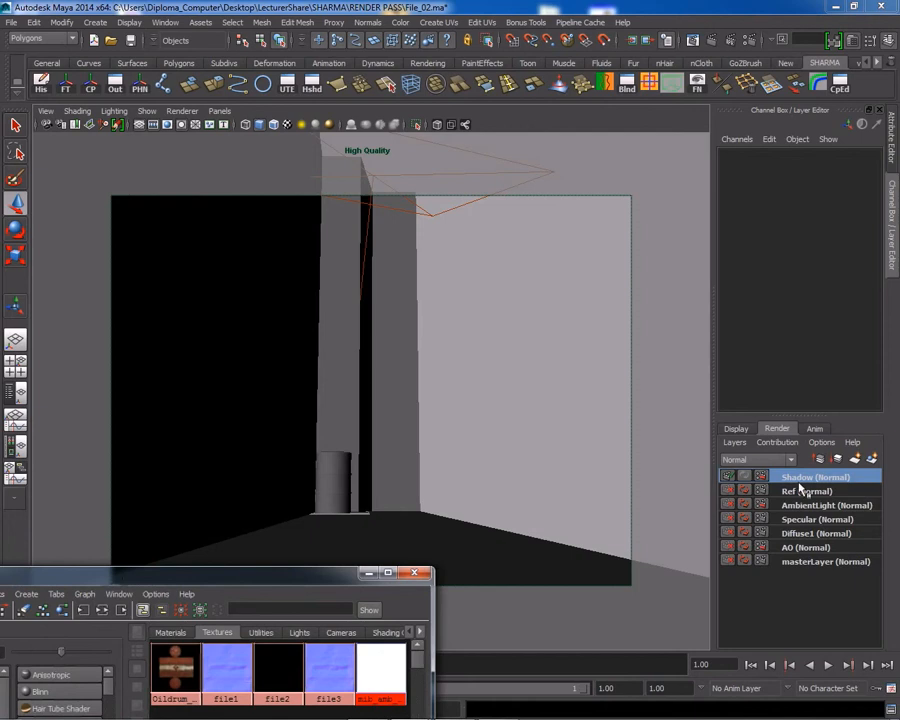
{"action": "left_click", "coordinate": [761, 477]}
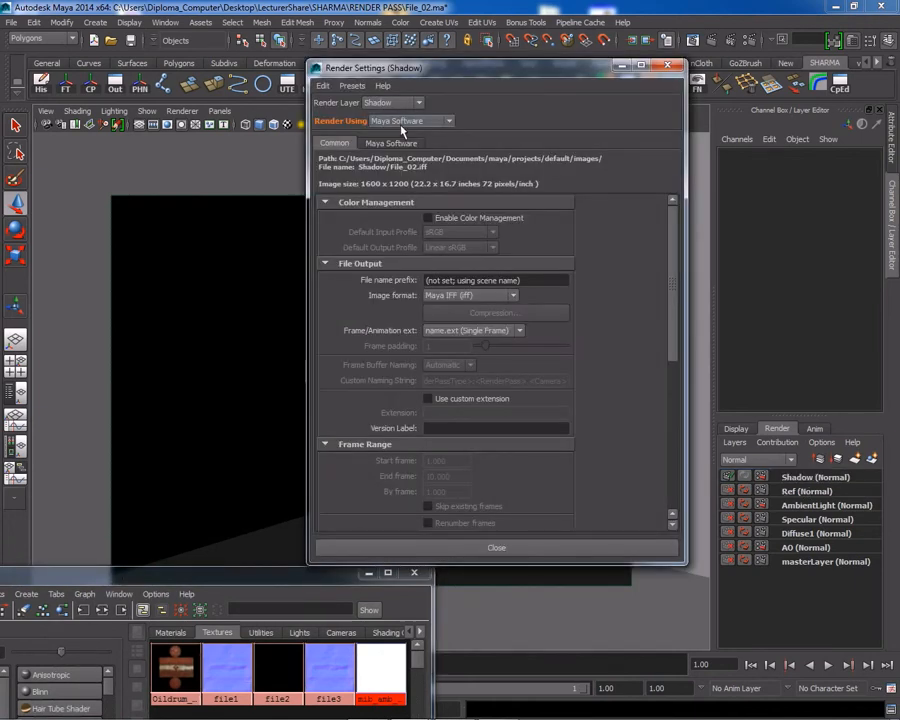
{"action": "right_click", "coordinate": [350, 124]}
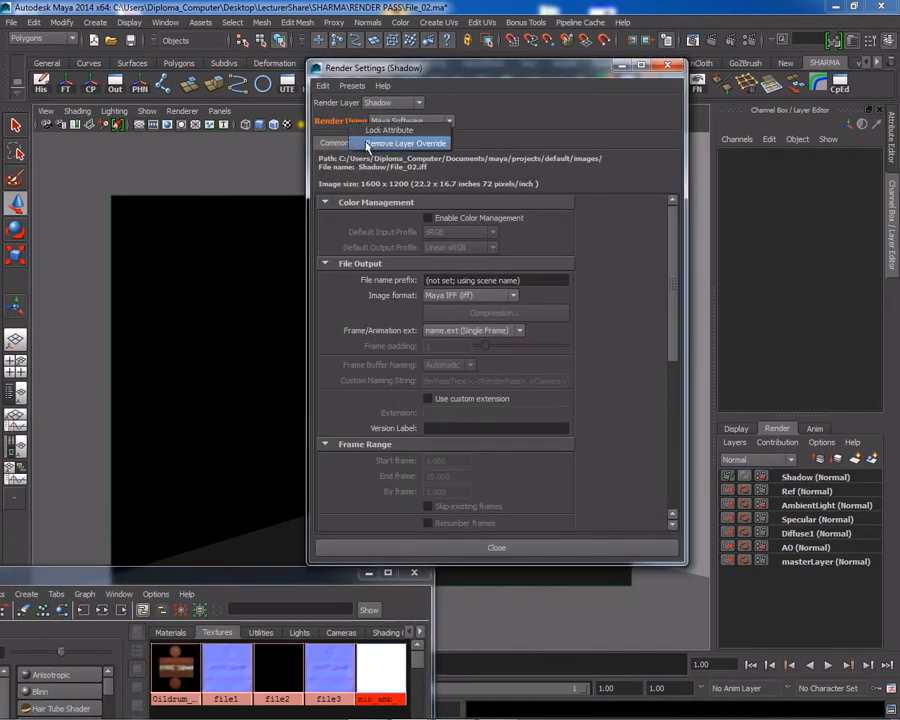
{"action": "left_click", "coordinate": [370, 144]}
{"action": "left_click", "coordinate": [395, 121]}
{"action": "left_click", "coordinate": [385, 161]}
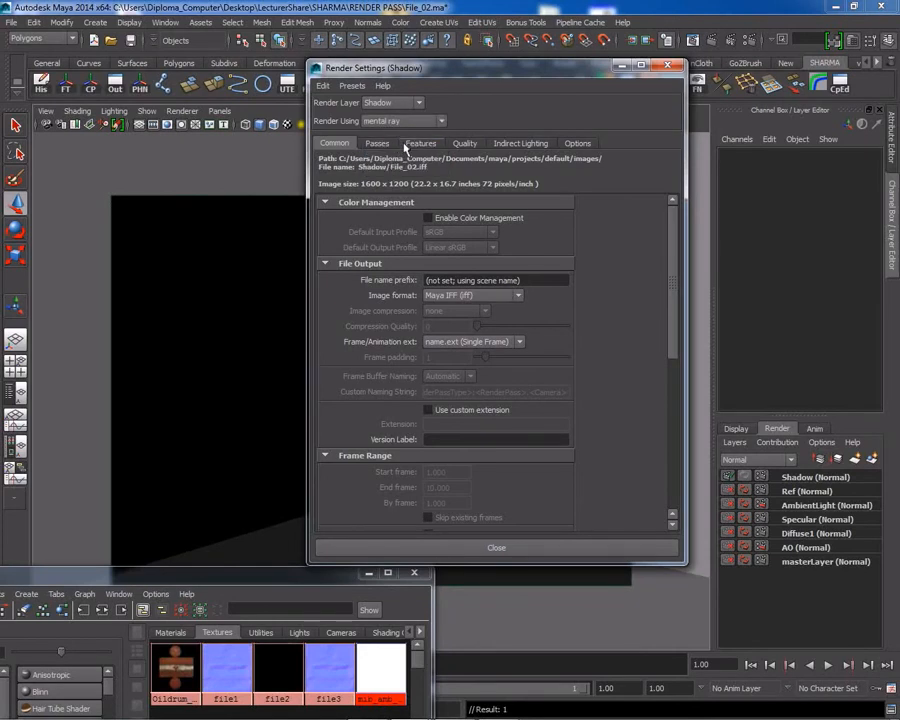
{"action": "left_click", "coordinate": [665, 66]}
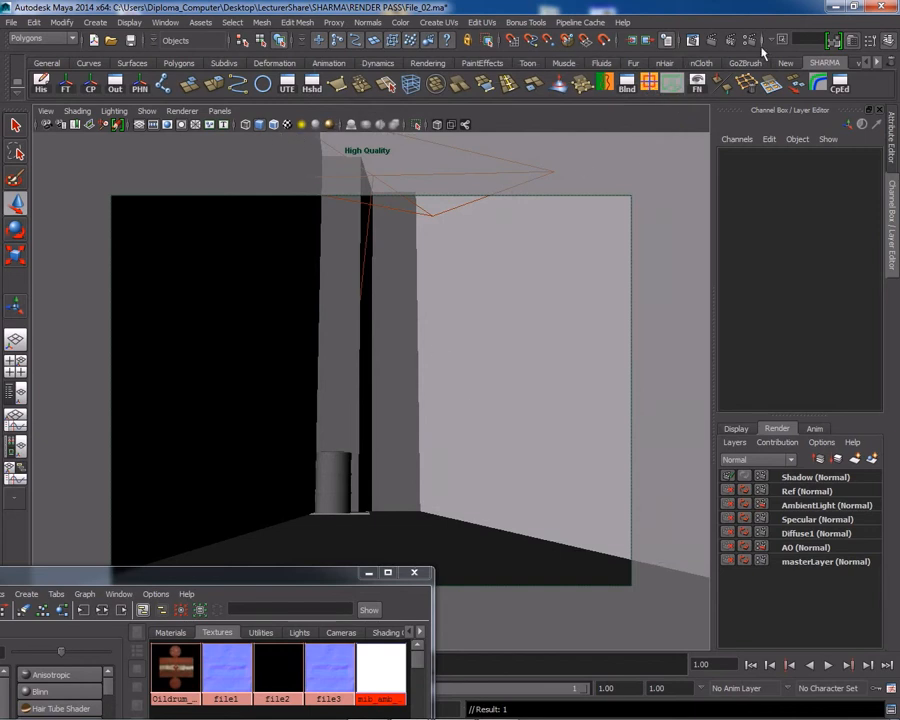
Render the Shadow layer, examine its alpha channel and close the Render View
{"action": "left_click", "coordinate": [692, 40]}
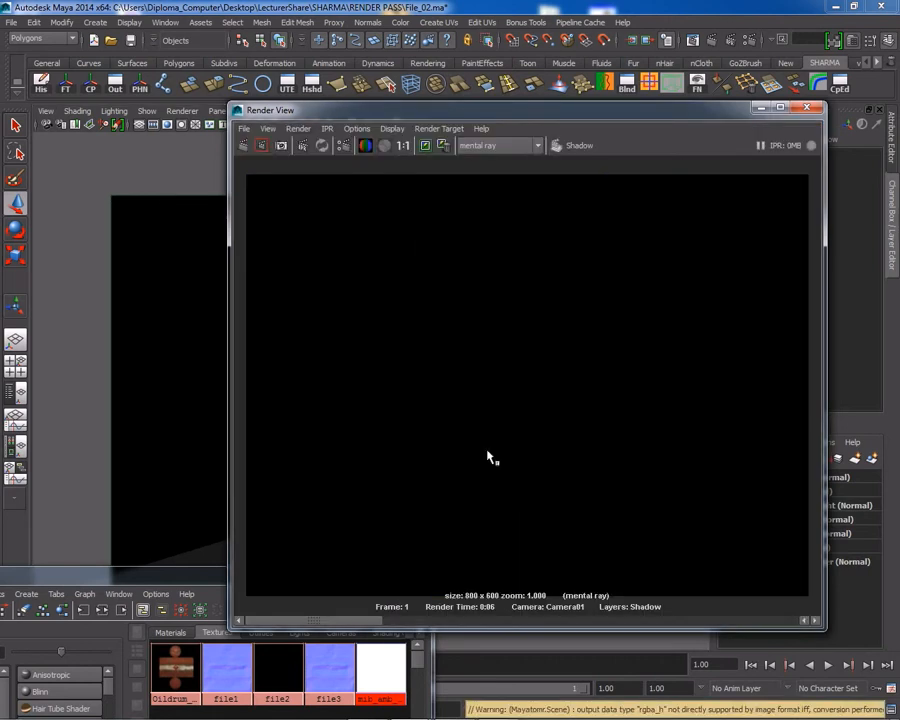
{"action": "left_click", "coordinate": [386, 147]}
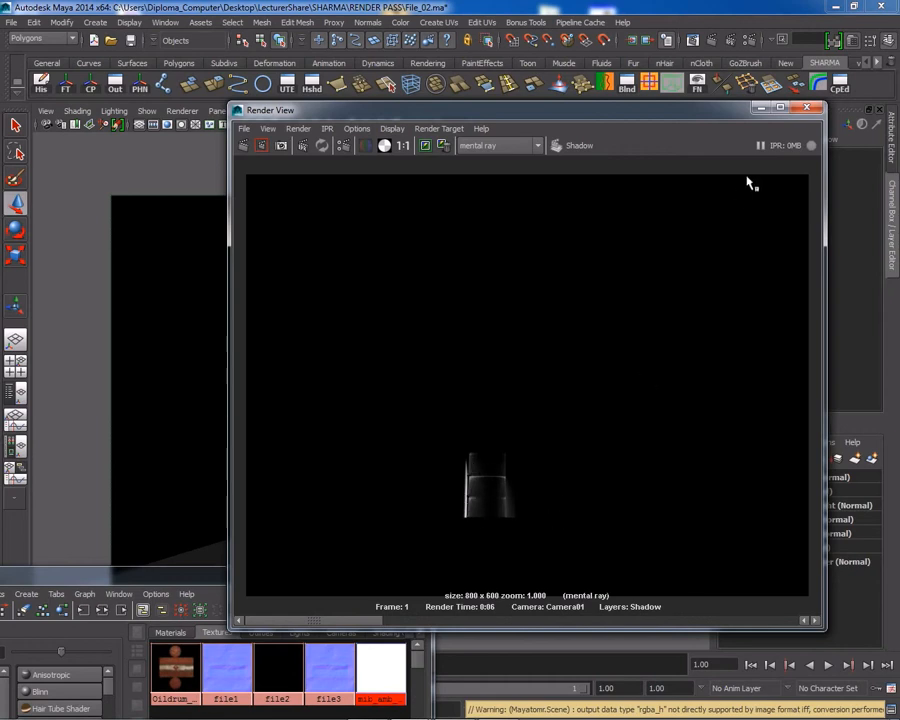
{"action": "left_click", "coordinate": [806, 110]}
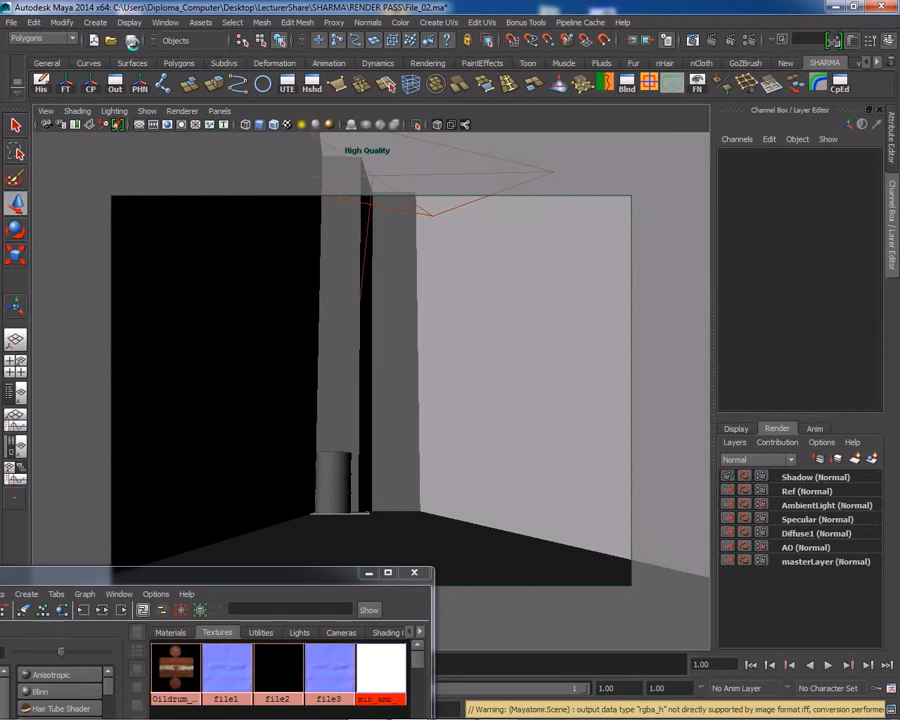
Save the scene and bring the Hypershade fully into view over the viewport
{"action": "left_click", "coordinate": [131, 40]}
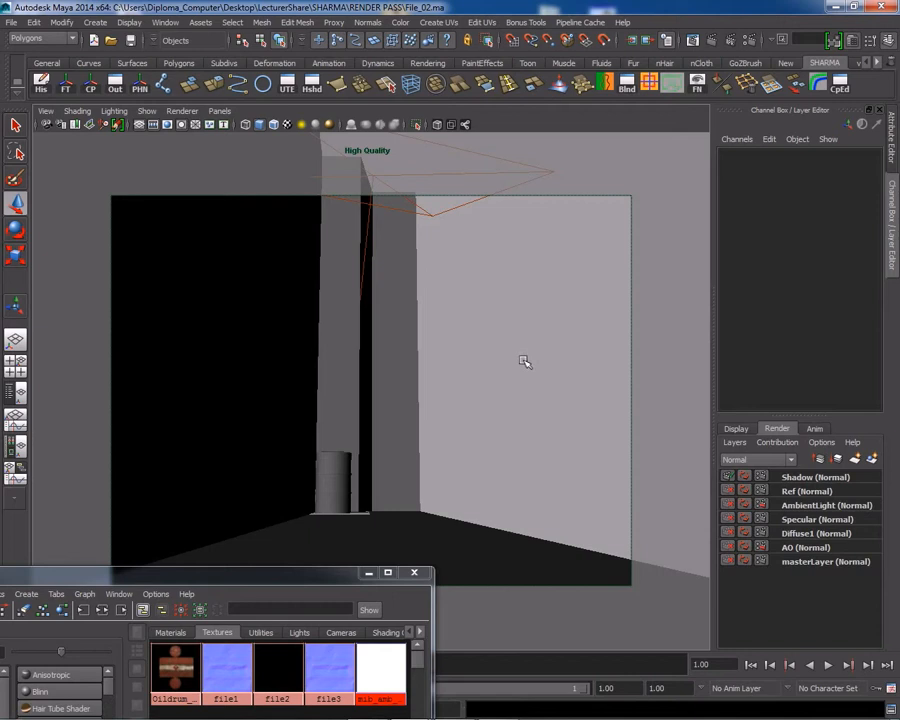
{"action": "left_click_drag", "start_coordinate": [181, 575], "coordinate": [315, 264]}
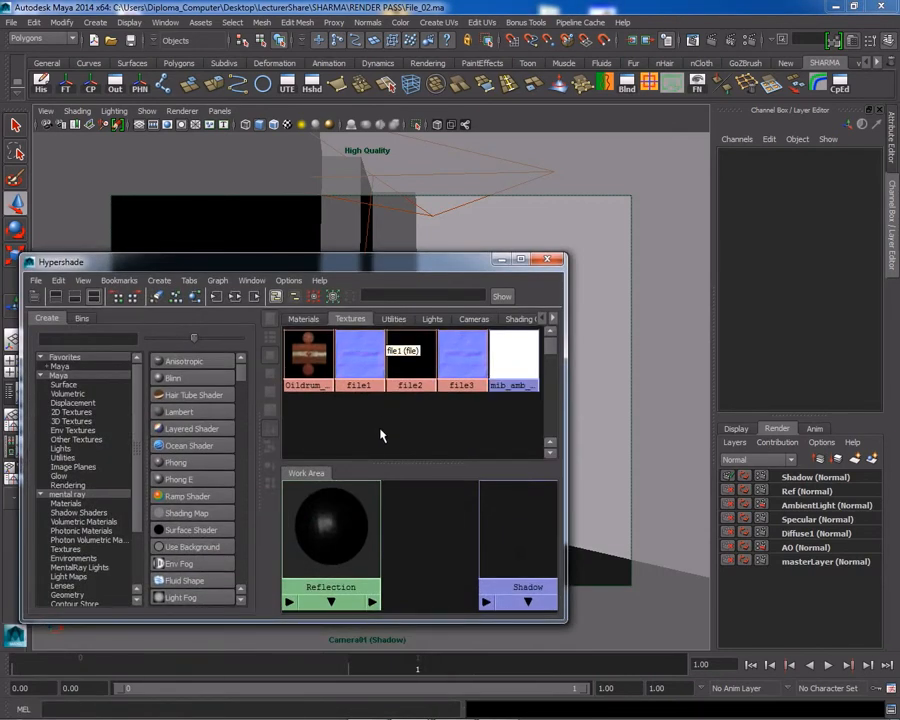
Check the materials in the Hypershade, close it and save the scene
{"action": "left_click", "coordinate": [303, 319]}
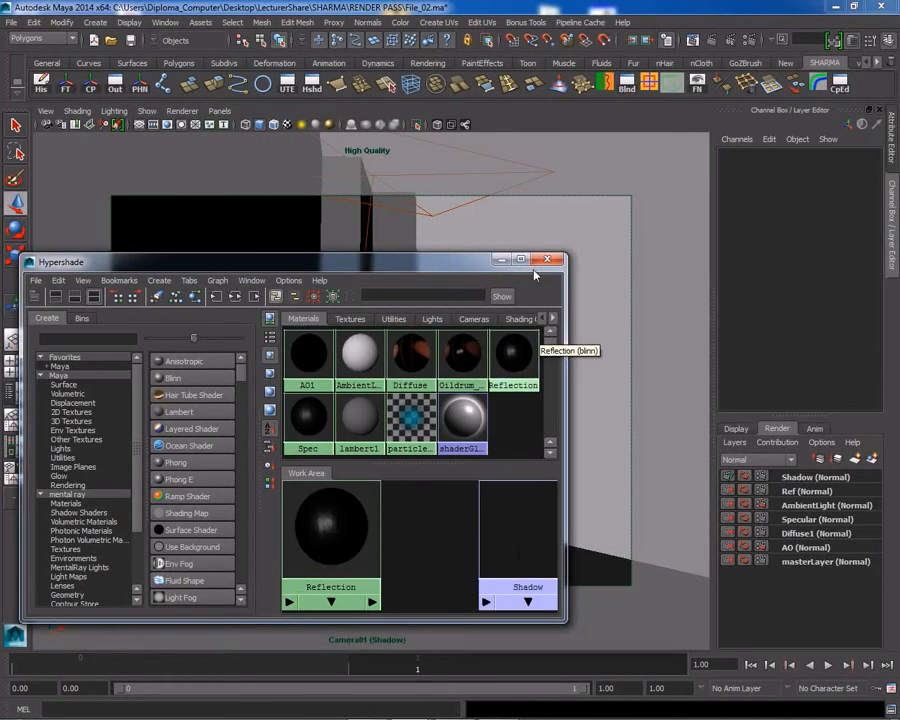
{"action": "left_click", "coordinate": [546, 261]}
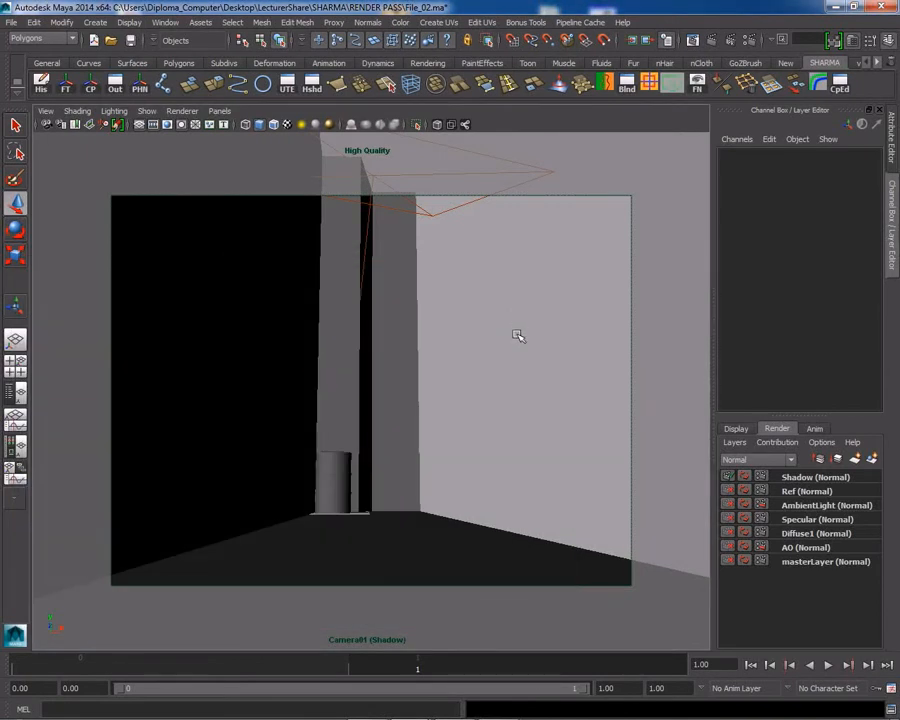
{"action": "left_click", "coordinate": [130, 40]}
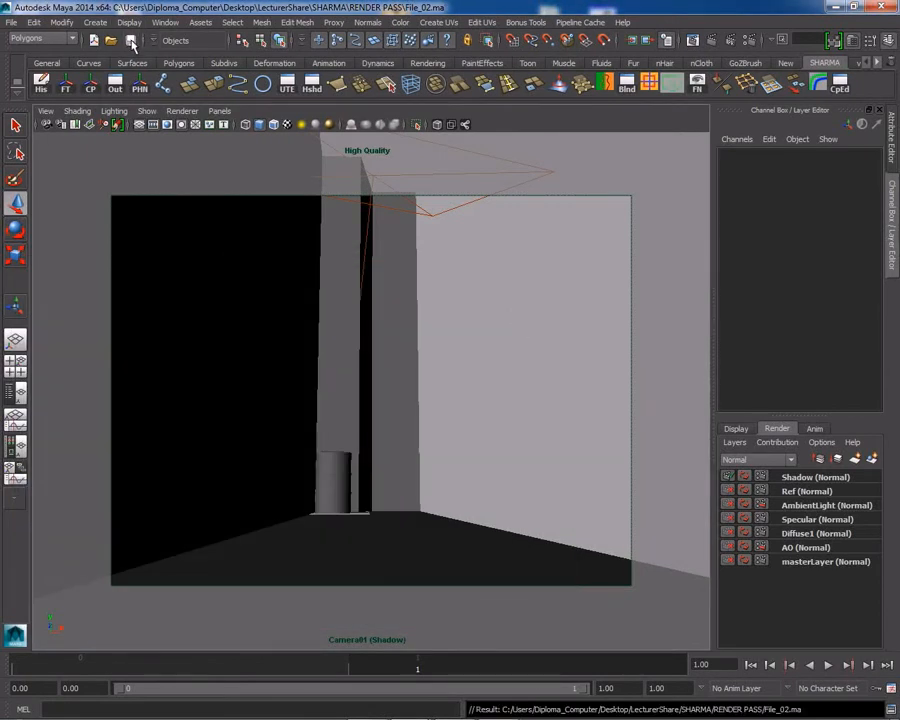
Select the Shadow render layer, open the Render View and remove its stored images
{"action": "left_click", "coordinate": [800, 478]}
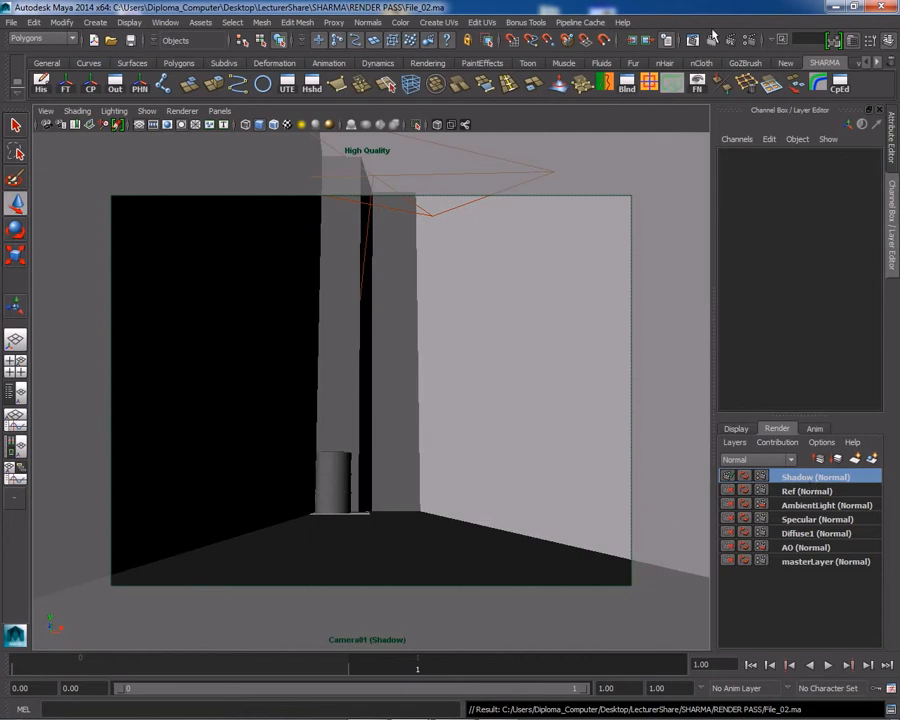
{"action": "left_click", "coordinate": [709, 42]}
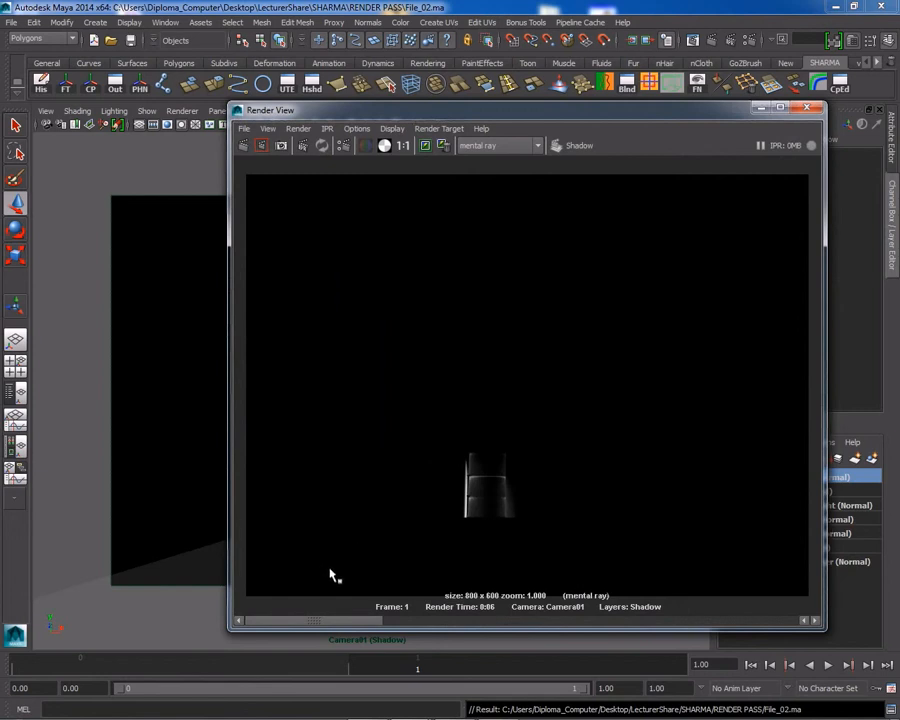
{"action": "left_click_drag", "start_coordinate": [342, 624], "coordinate": [699, 624]}
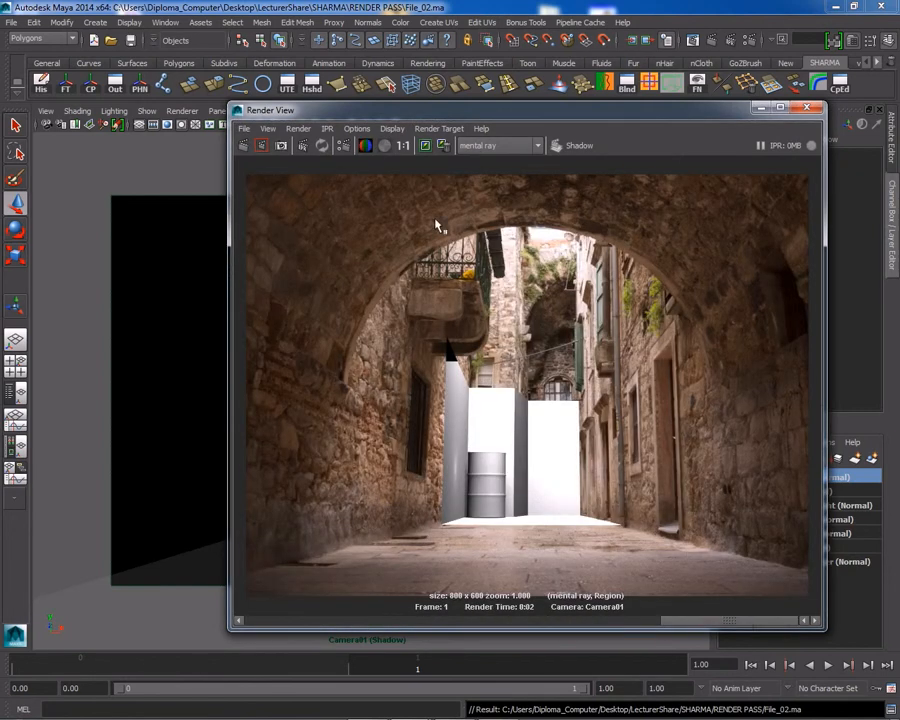
{"action": "left_click", "coordinate": [443, 145]}
{"action": "left_click", "coordinate": [443, 145]}
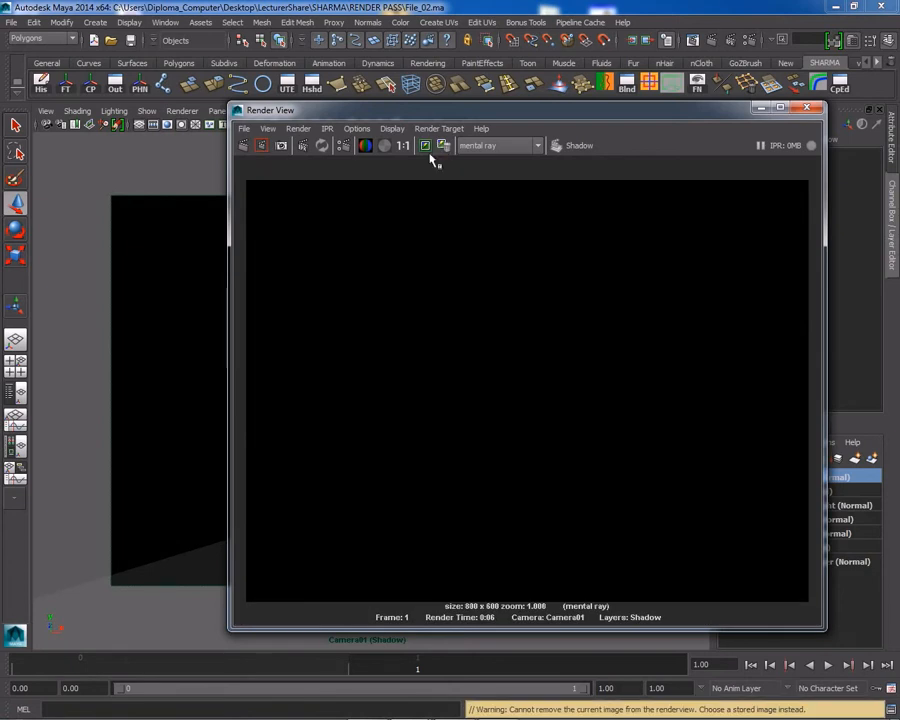
Render the Shadow layer from the Render View and check its alpha channel
{"action": "left_click_drag", "start_coordinate": [265, 178], "coordinate": [262, 172]}
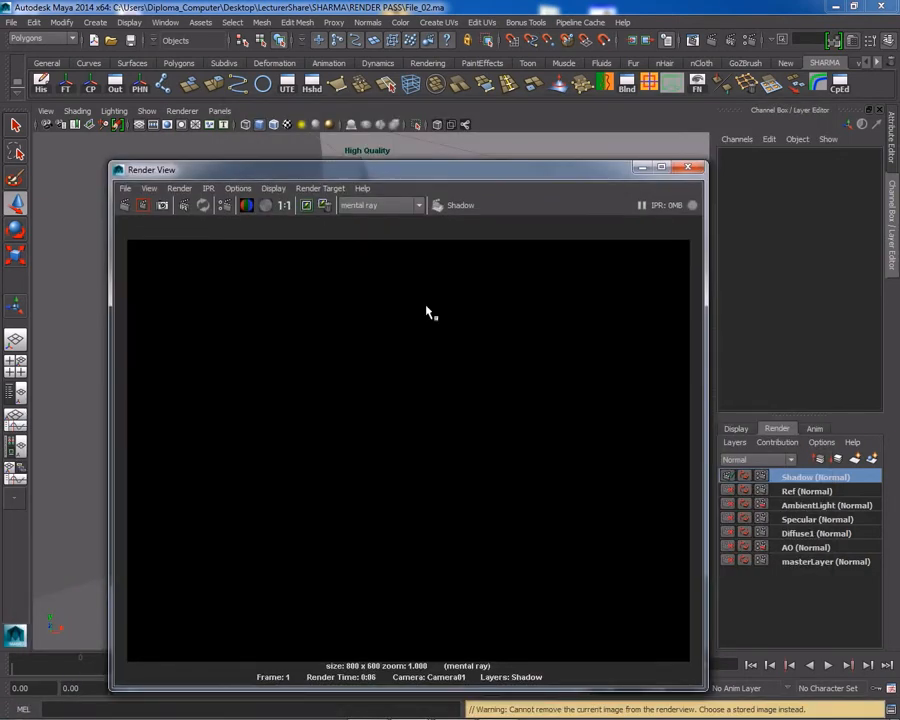
{"action": "left_click", "coordinate": [125, 205]}
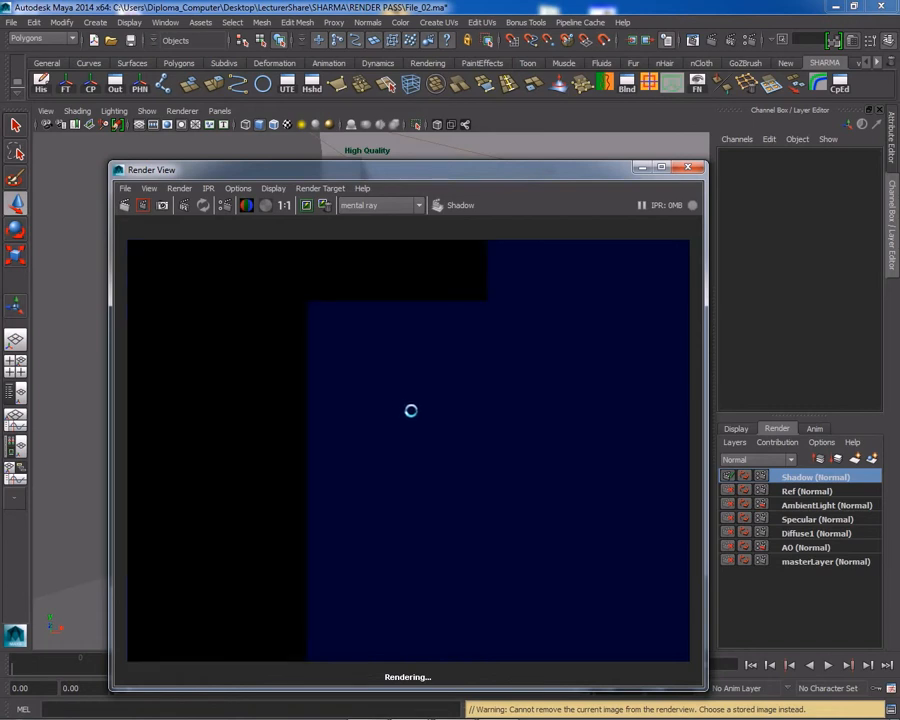
{"action": "left_click", "coordinate": [265, 205]}
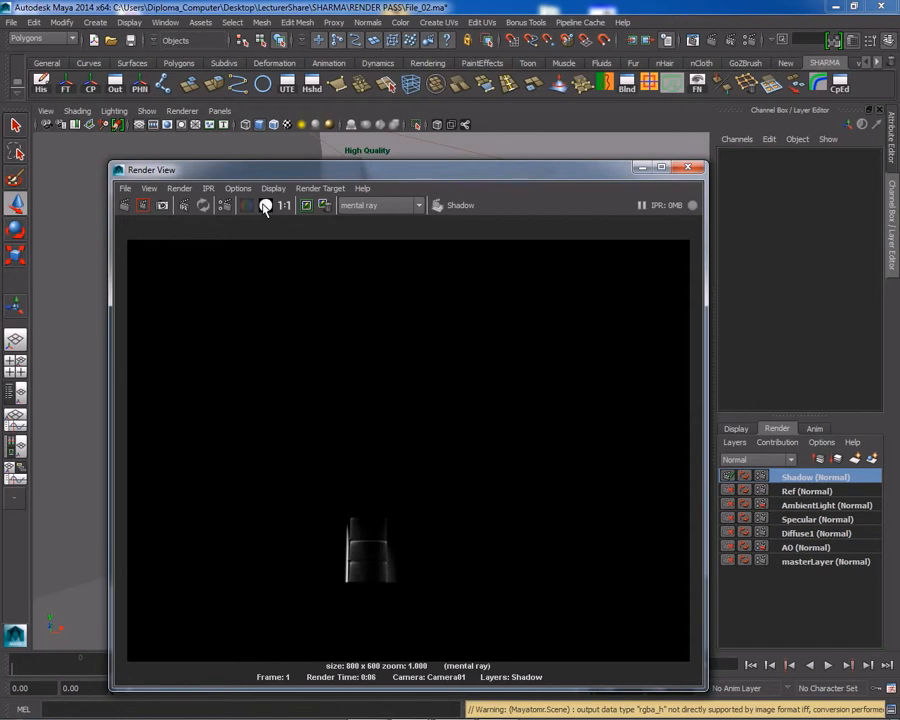
Start saving the Shadow render and create a new folder named Imagess inside SHARMA's RENDER PASS folder
{"action": "right_click", "coordinate": [319, 325]}
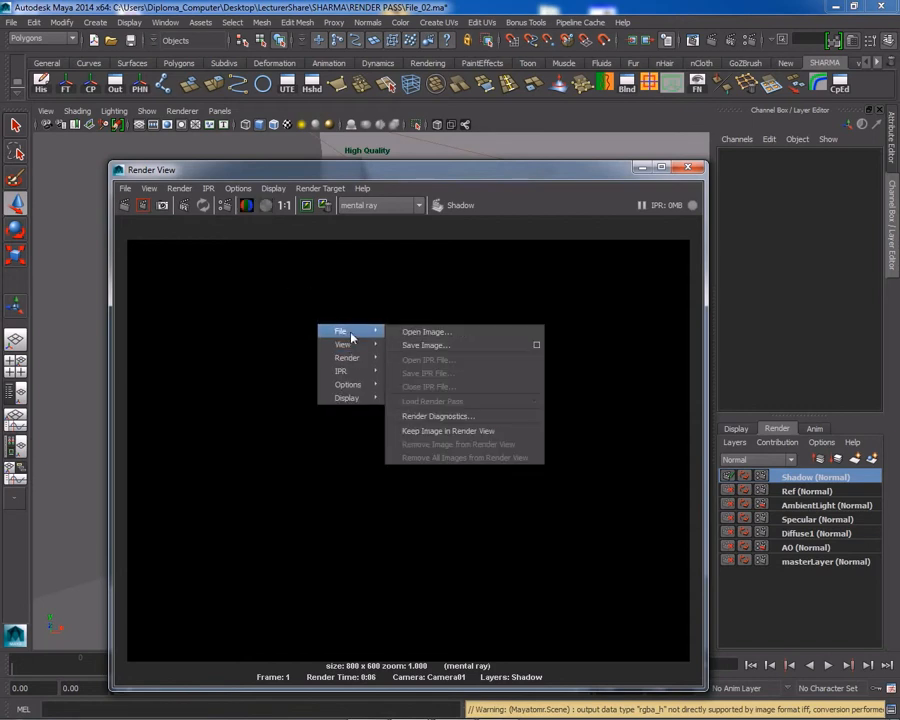
{"action": "mouse_move", "coordinate": [345, 331]}
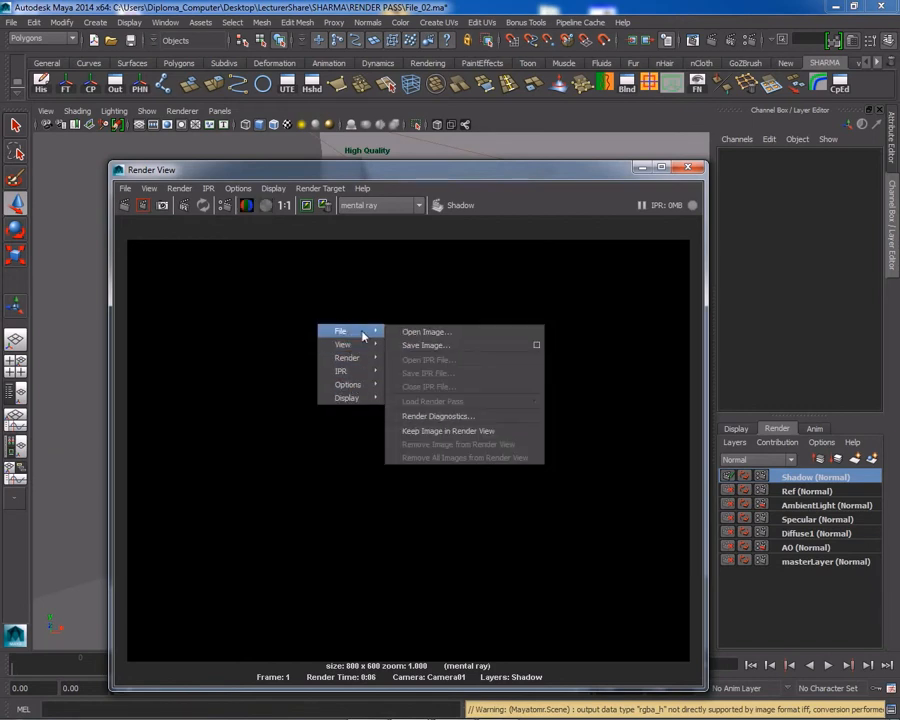
{"action": "left_click", "coordinate": [434, 345]}
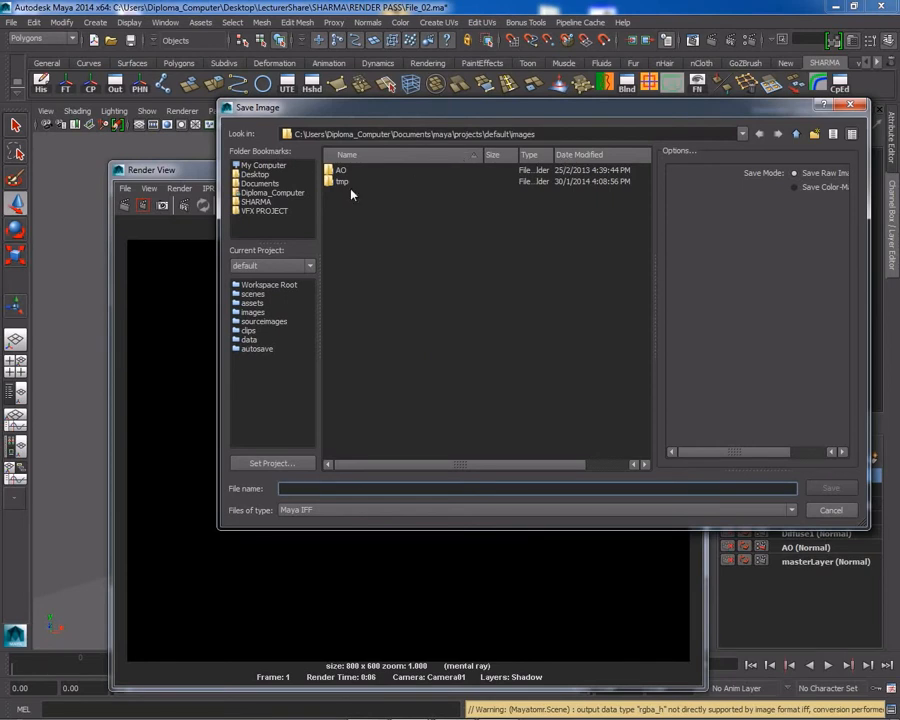
{"action": "left_click", "coordinate": [259, 202]}
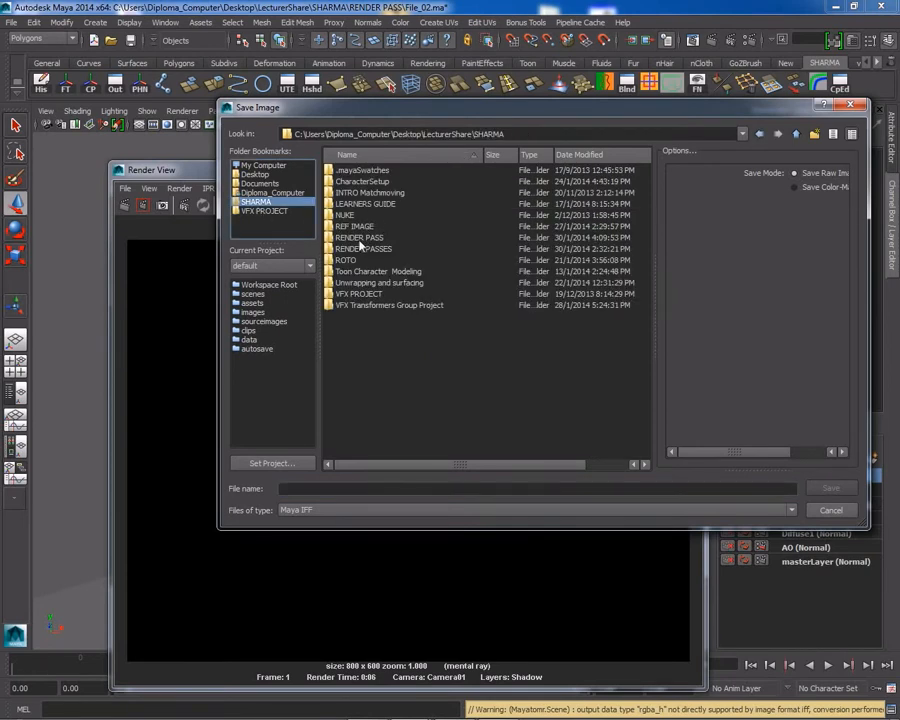
{"action": "double_click", "coordinate": [358, 237]}
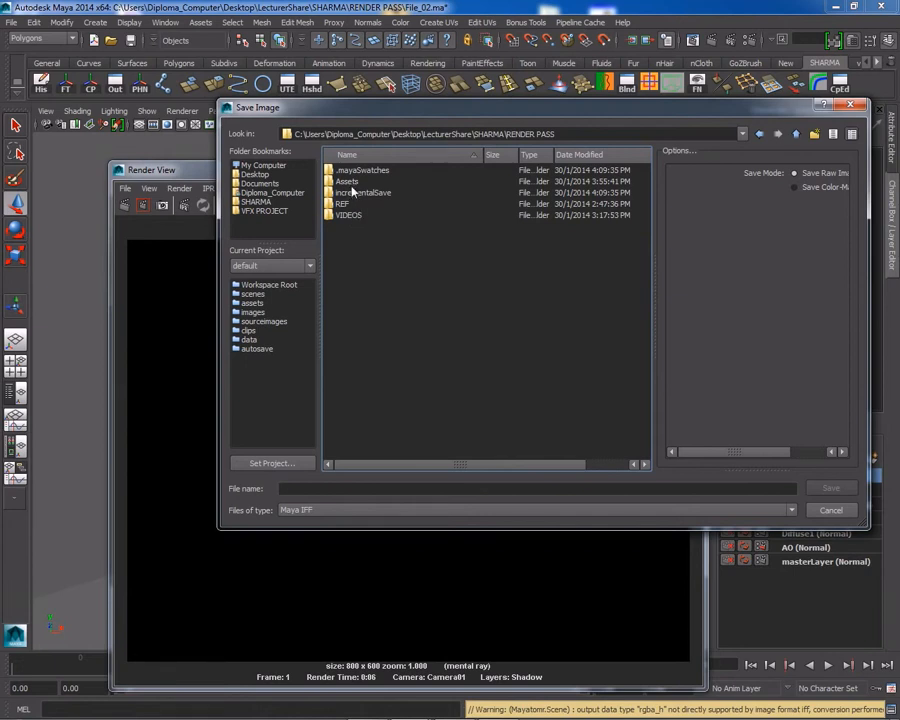
{"action": "left_click", "coordinate": [815, 134]}
{"action": "type", "text": "Imagess"}
{"action": "key", "text": "Return"}
{"action": "key", "text": "Return"}
Save the rendered image as Shadow in Maya IFF format in the Imagess folder
{"action": "left_click", "coordinate": [443, 487]}
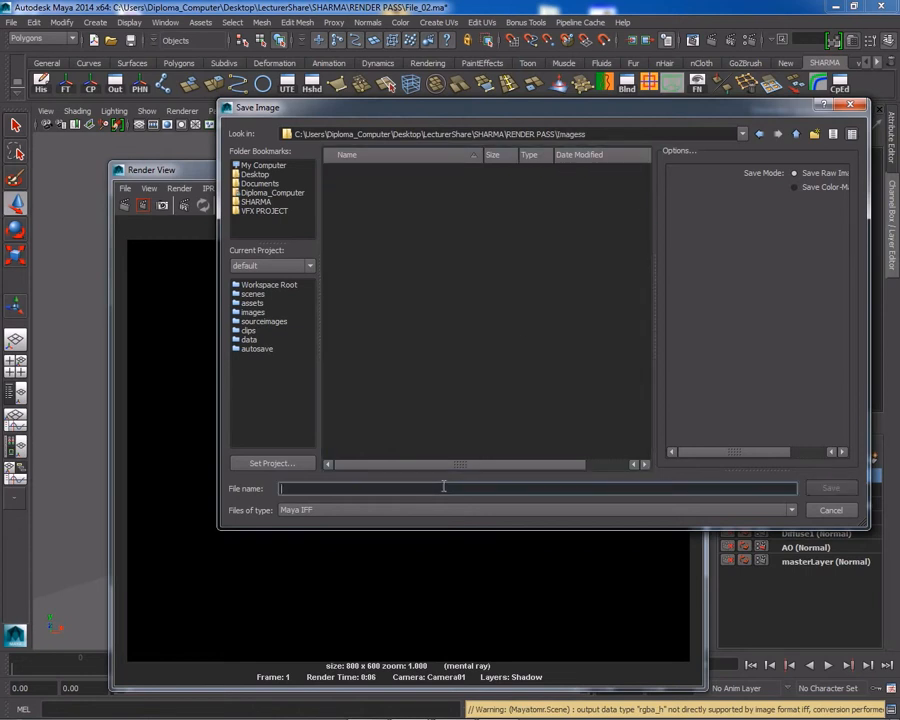
{"action": "type", "text": "Shadow"}
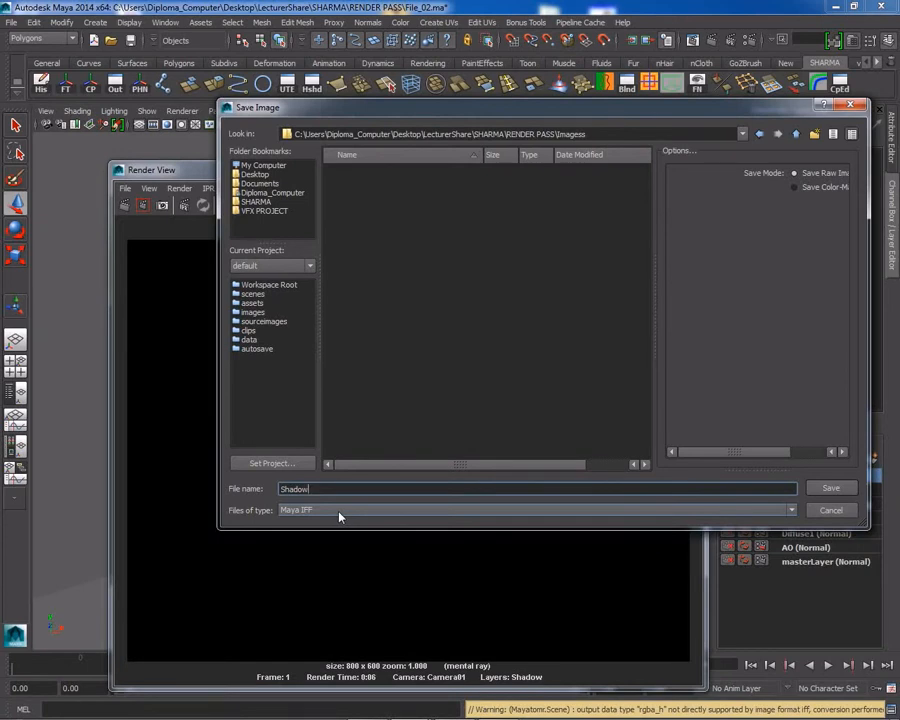
{"action": "left_click", "coordinate": [827, 490]}
Render the Ref layer and save the image as Ref in the Imagess folder
{"action": "left_click", "coordinate": [805, 491]}
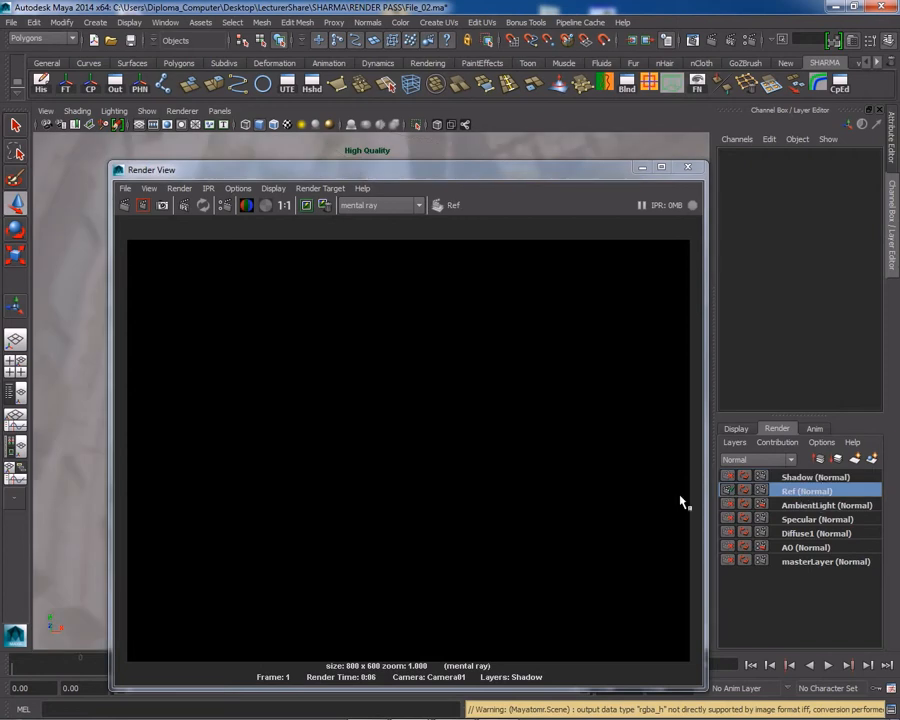
{"action": "left_click", "coordinate": [125, 205]}
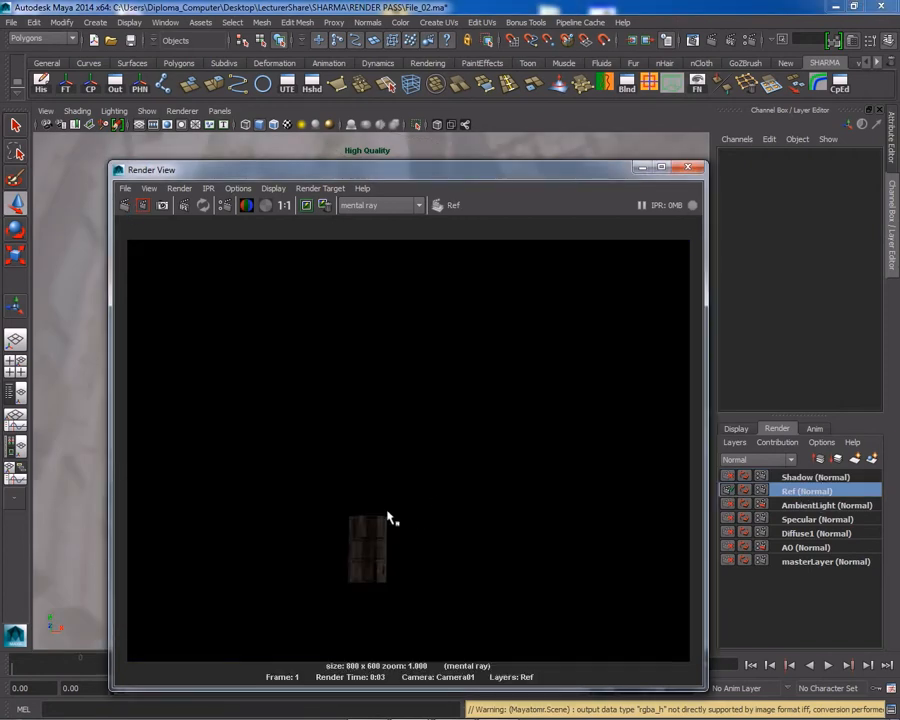
{"action": "right_click", "coordinate": [402, 517]}
{"action": "mouse_move", "coordinate": [418, 545]}
{"action": "mouse_move", "coordinate": [402, 514]}
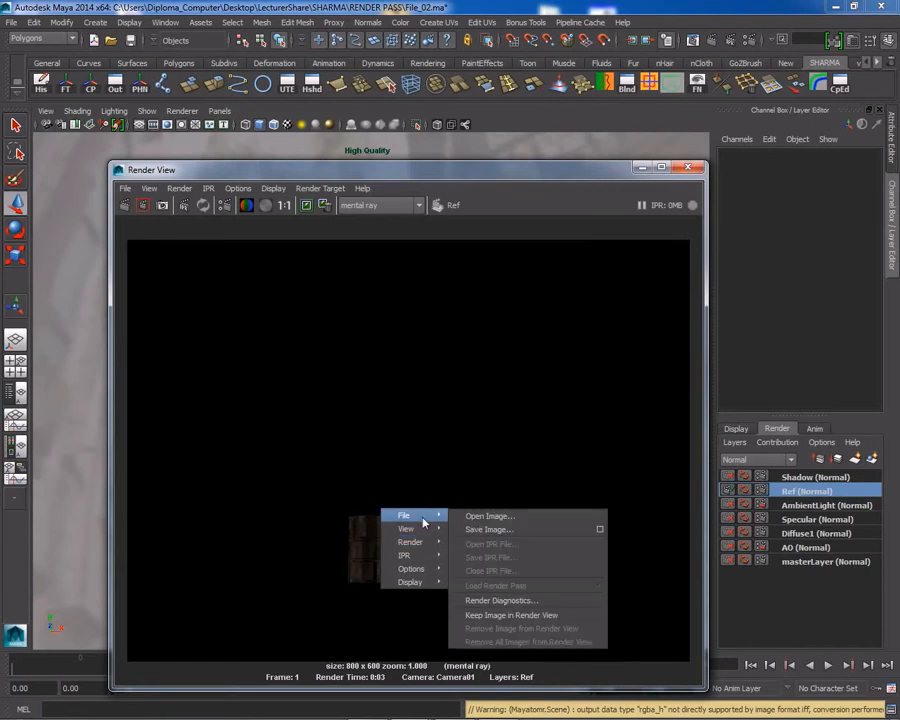
{"action": "left_click", "coordinate": [482, 528]}
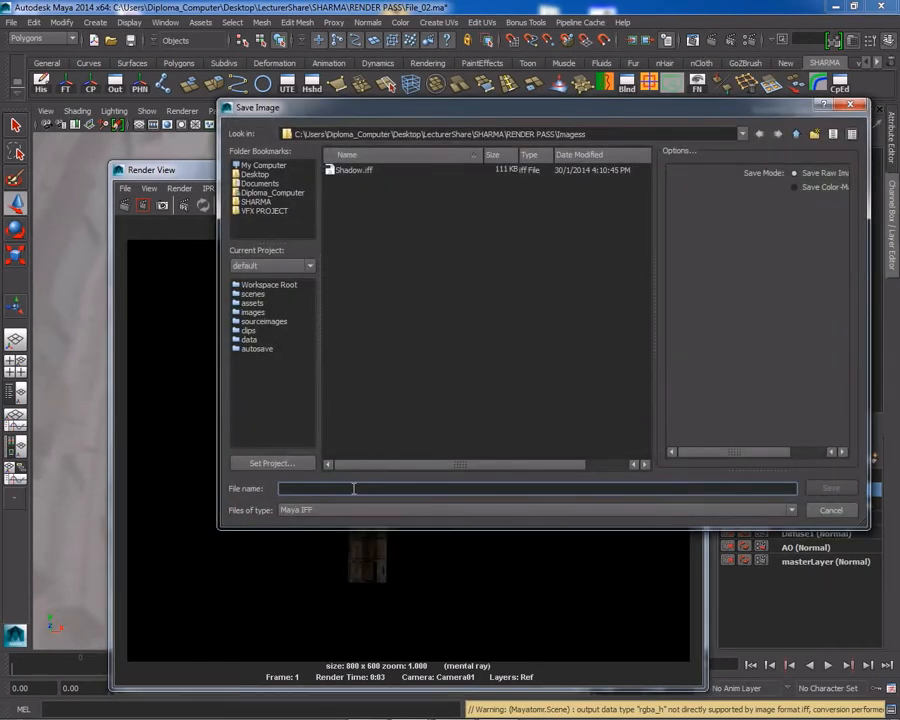
{"action": "type", "text": "Ref"}
{"action": "key", "text": "Return"}
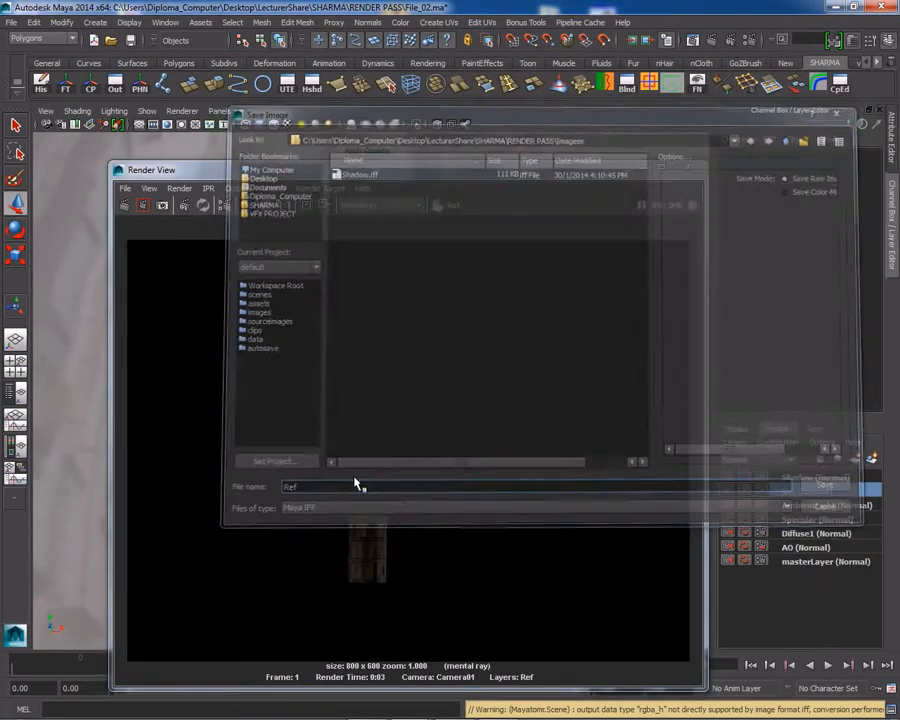
Render the AmbientLight layer and save the image as AmbientLight in the Imagess folder
{"action": "left_click", "coordinate": [742, 505]}
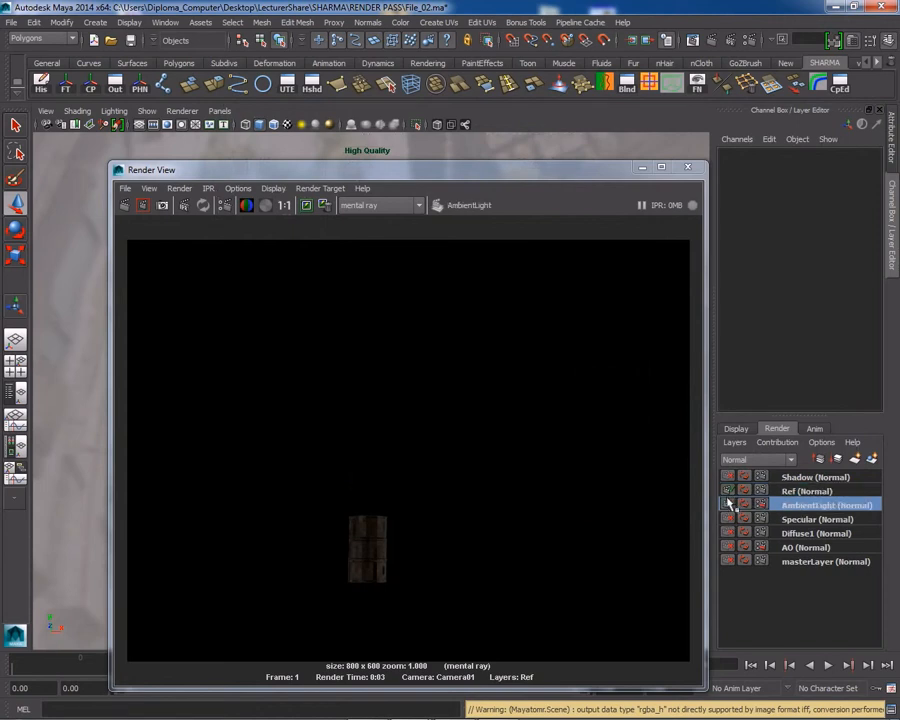
{"action": "left_click", "coordinate": [125, 205]}
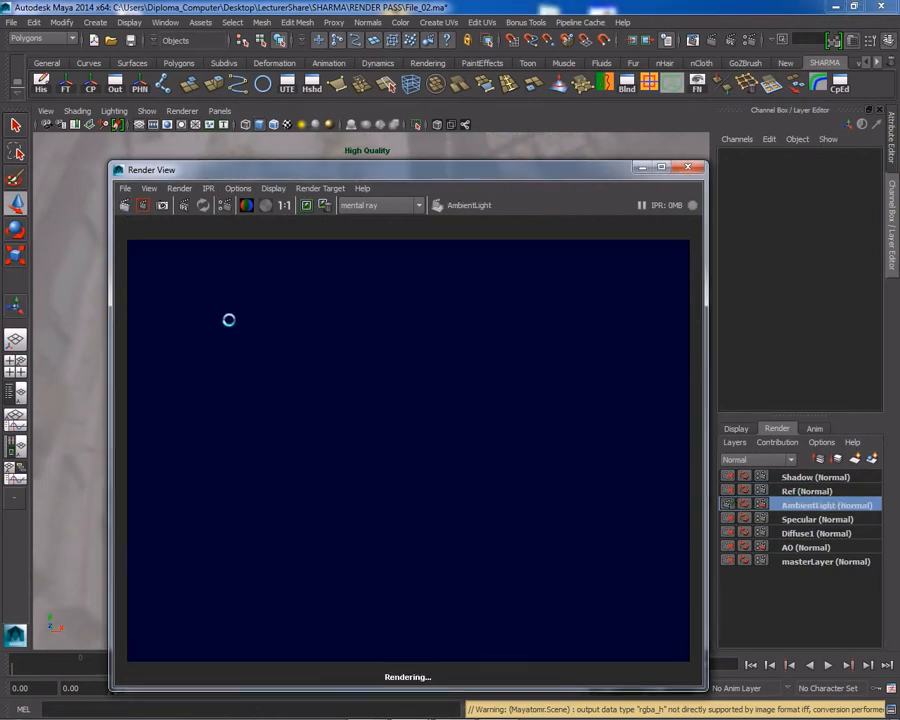
{"action": "right_click", "coordinate": [368, 486]}
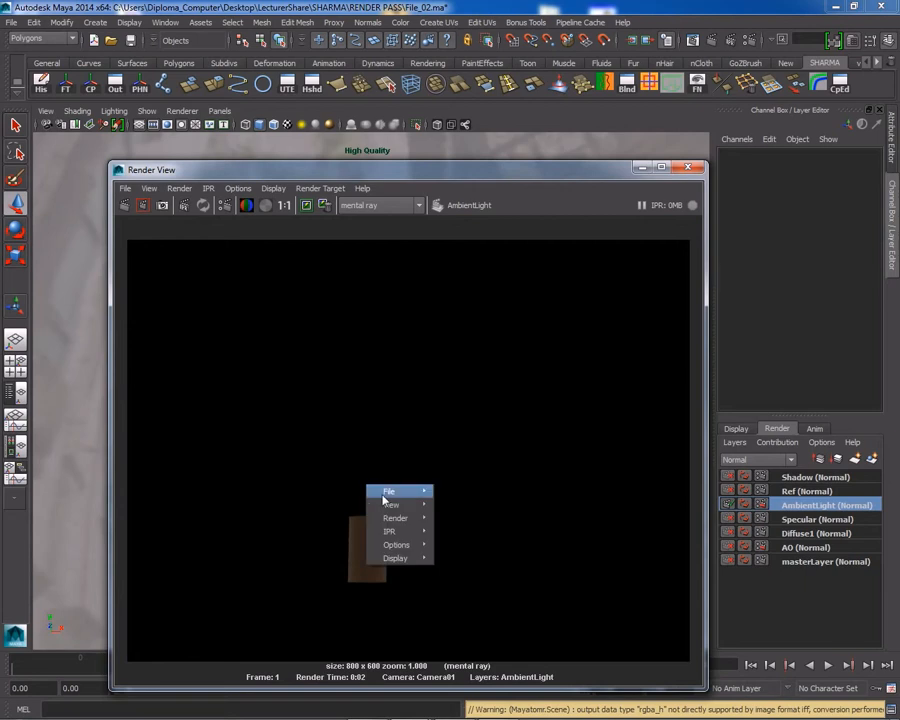
{"action": "mouse_move", "coordinate": [397, 518]}
{"action": "mouse_move", "coordinate": [424, 492]}
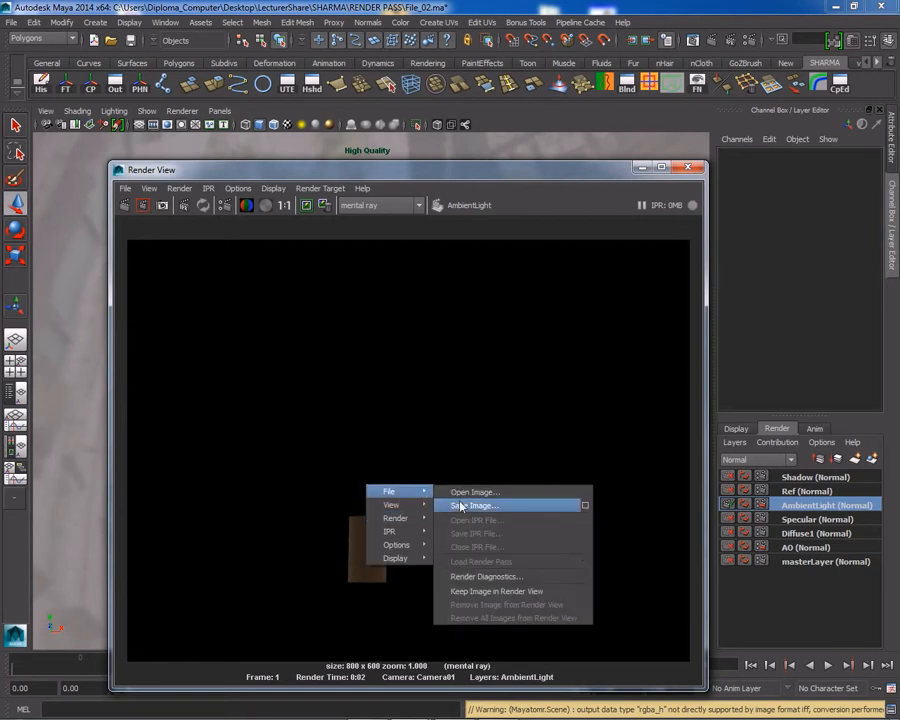
{"action": "left_click", "coordinate": [461, 506]}
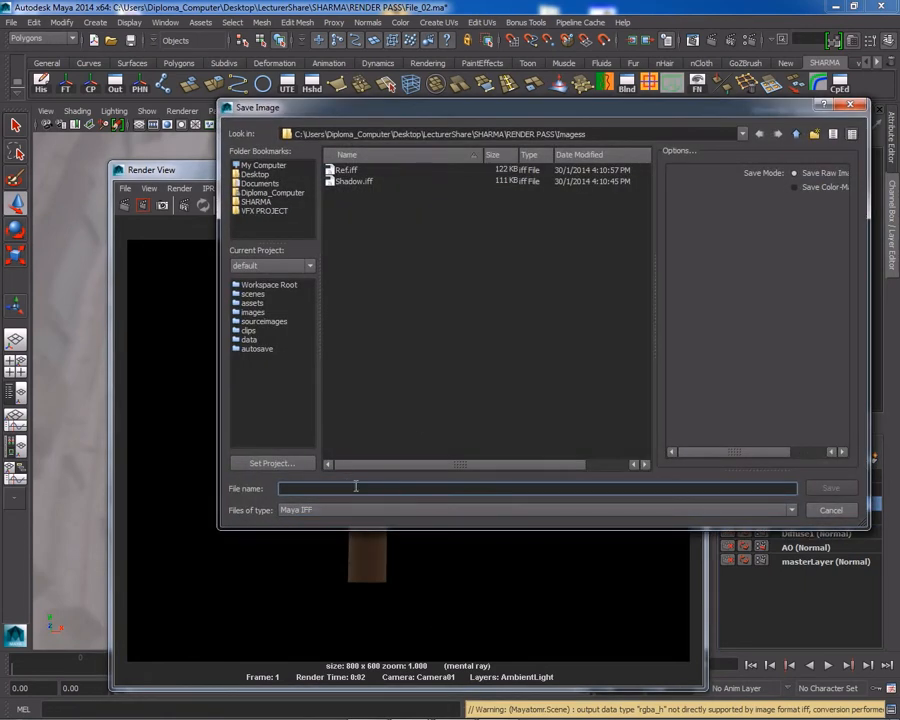
{"action": "type", "text": "AmbientLight"}
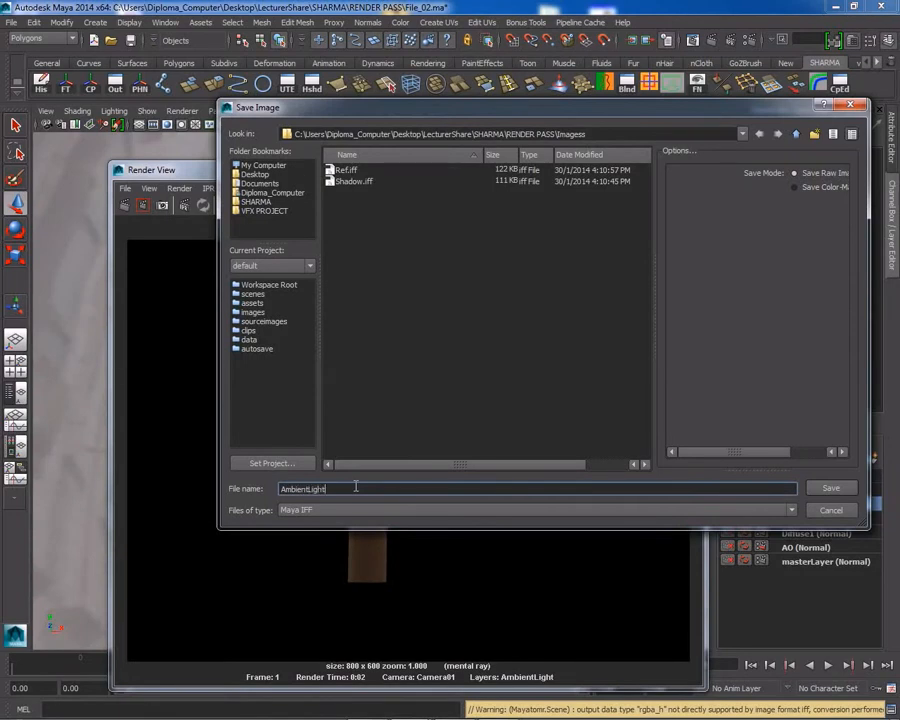
{"action": "left_click", "coordinate": [828, 488]}
Switch to the Specular layer and save its rendered image as Specular in the Imagess folder
{"action": "left_click", "coordinate": [818, 520]}
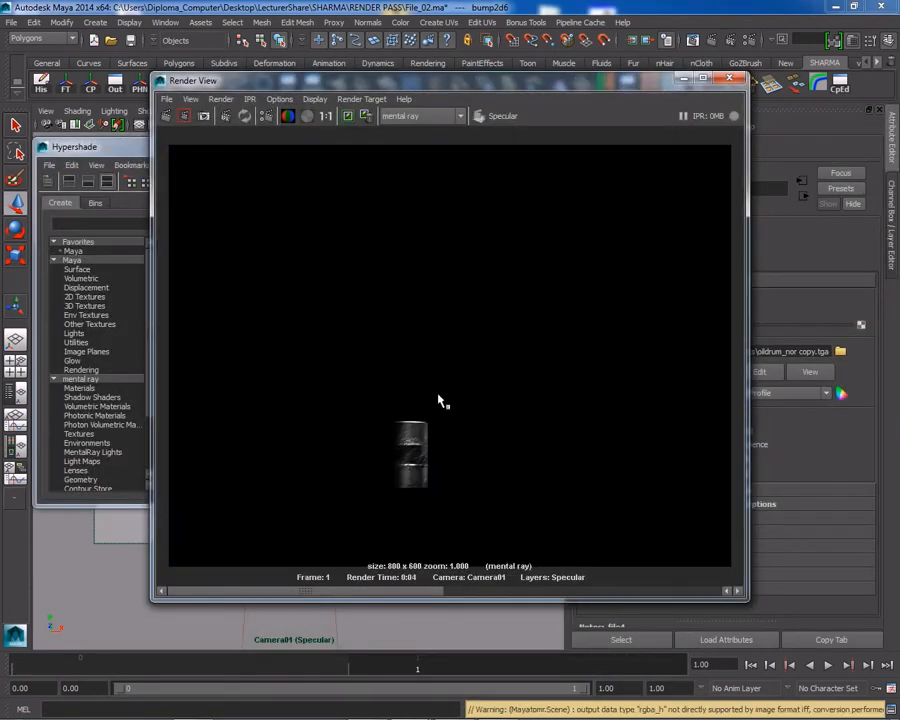
{"action": "right_click", "coordinate": [428, 404]}
{"action": "mouse_move", "coordinate": [466, 410]}
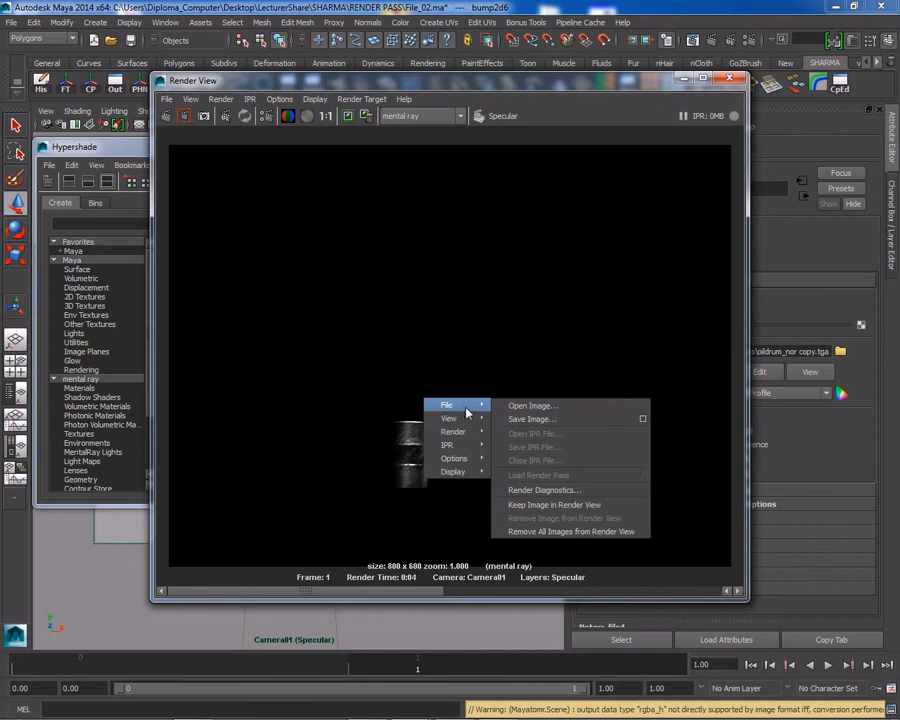
{"action": "left_click", "coordinate": [531, 419]}
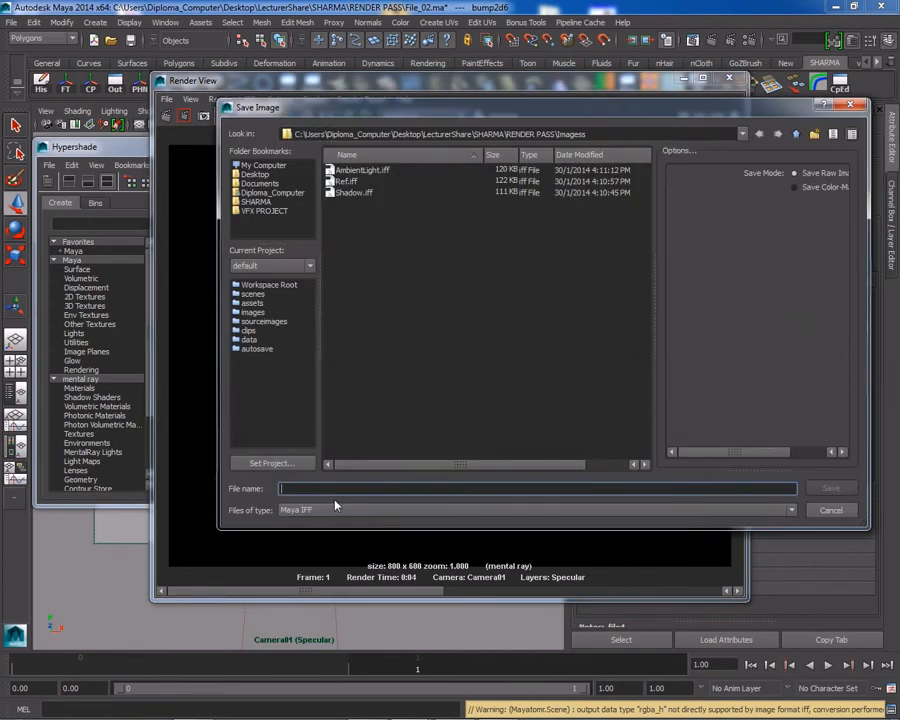
{"action": "type", "text": "Specular"}
{"action": "key", "text": "Return"}
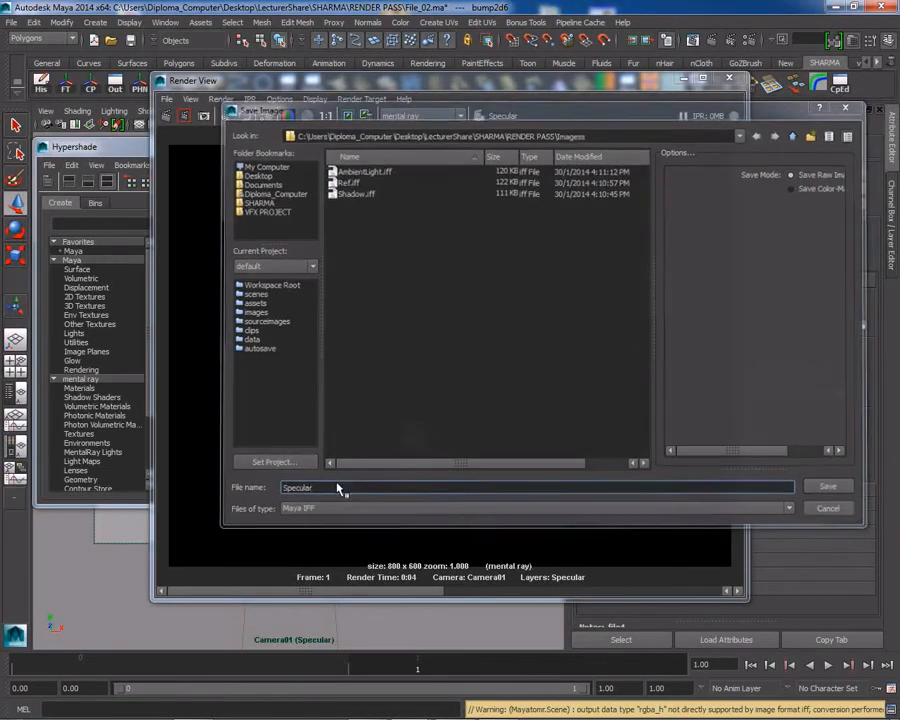
Move the Render View aside, close the Hypershade and bring back the Channel Box with the render layers
{"action": "left_click_drag", "start_coordinate": [552, 87], "coordinate": [194, 250]}
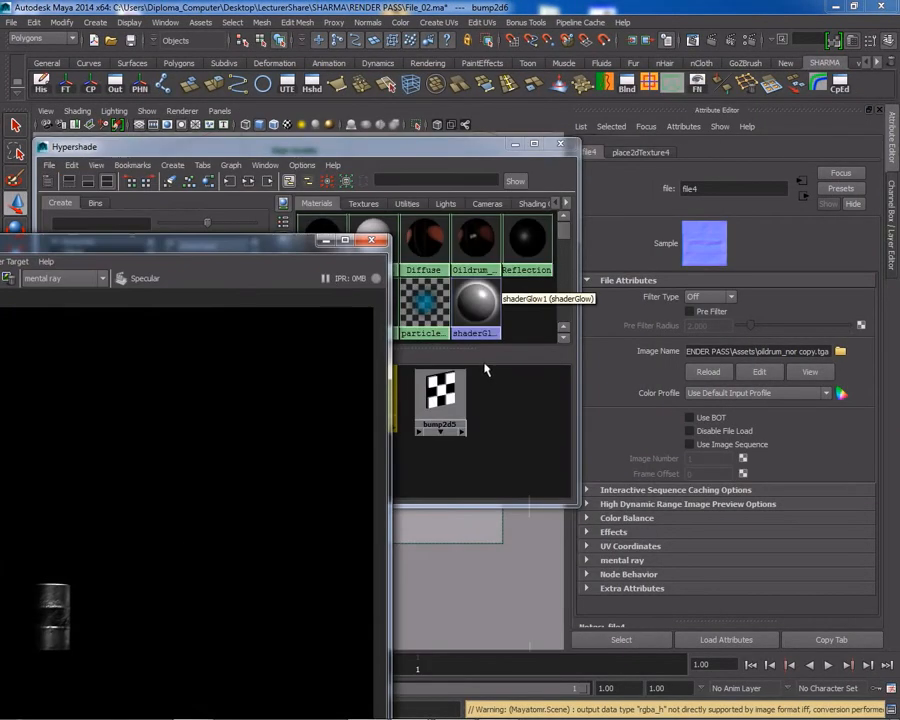
{"action": "left_click", "coordinate": [561, 147]}
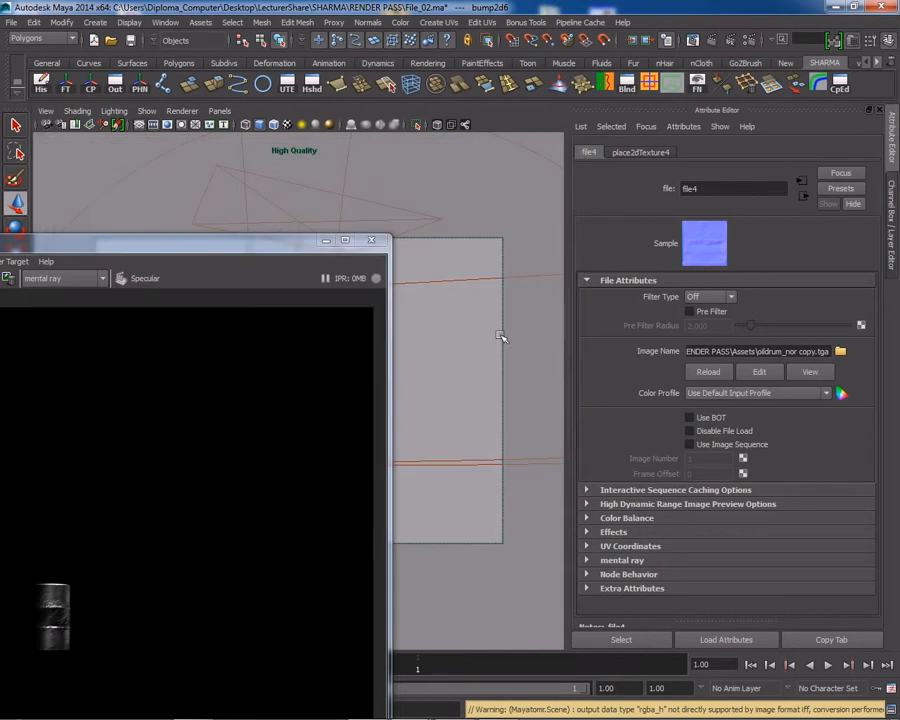
{"action": "key", "text": "ctrl+a"}
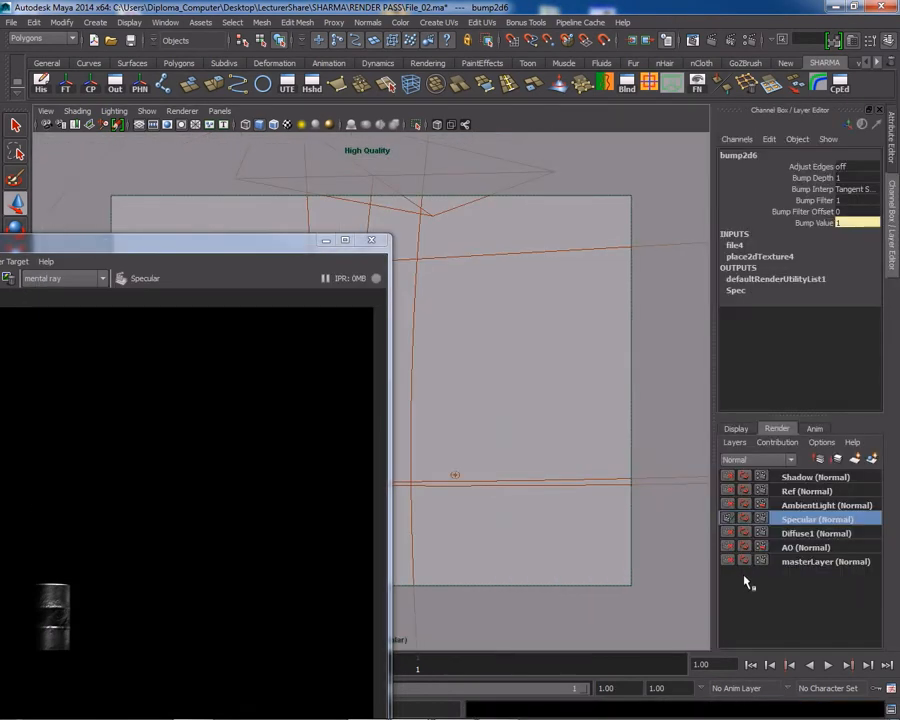
Render the Diffuse1 layer and save the image as Diffuse in the Imagess folder
{"action": "left_click", "coordinate": [760, 533]}
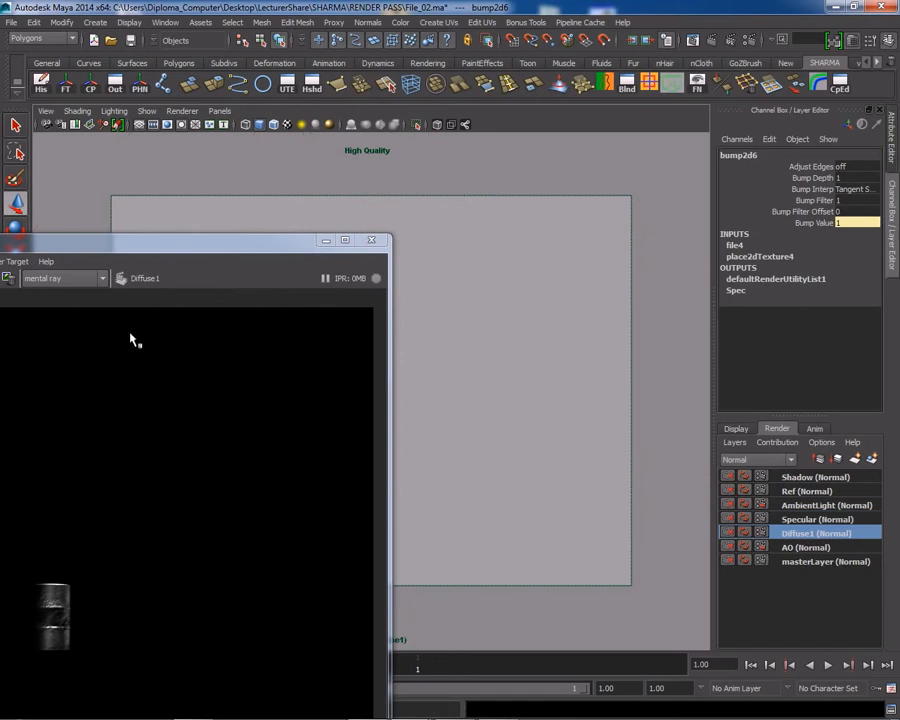
{"action": "left_click_drag", "start_coordinate": [157, 250], "coordinate": [484, 152]}
{"action": "left_click", "coordinate": [150, 191]}
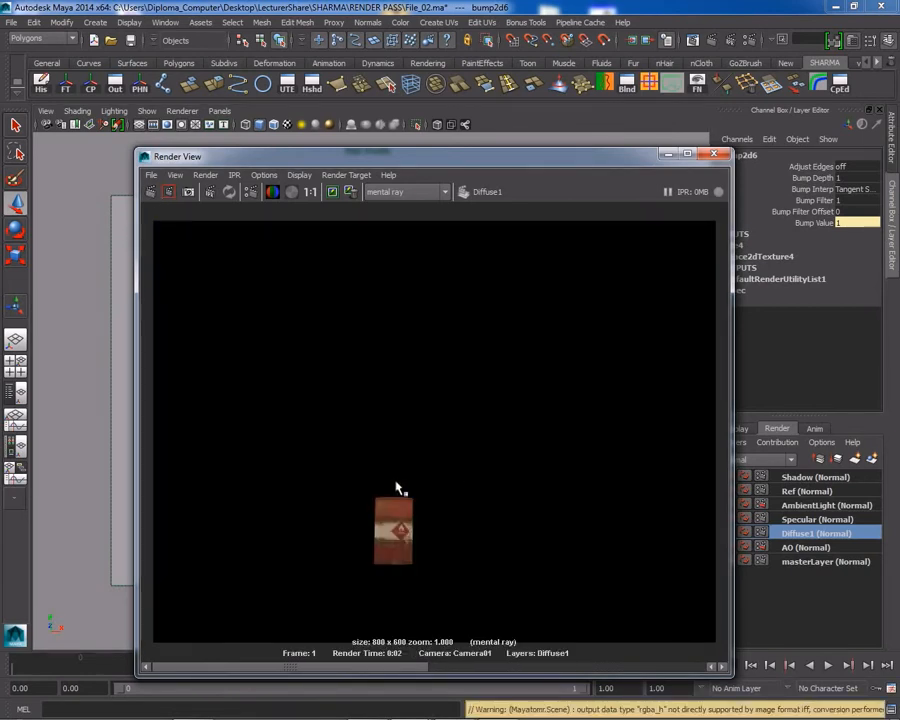
{"action": "right_click", "coordinate": [402, 486]}
{"action": "mouse_move", "coordinate": [428, 517]}
{"action": "mouse_move", "coordinate": [432, 491]}
{"action": "left_click", "coordinate": [508, 505]}
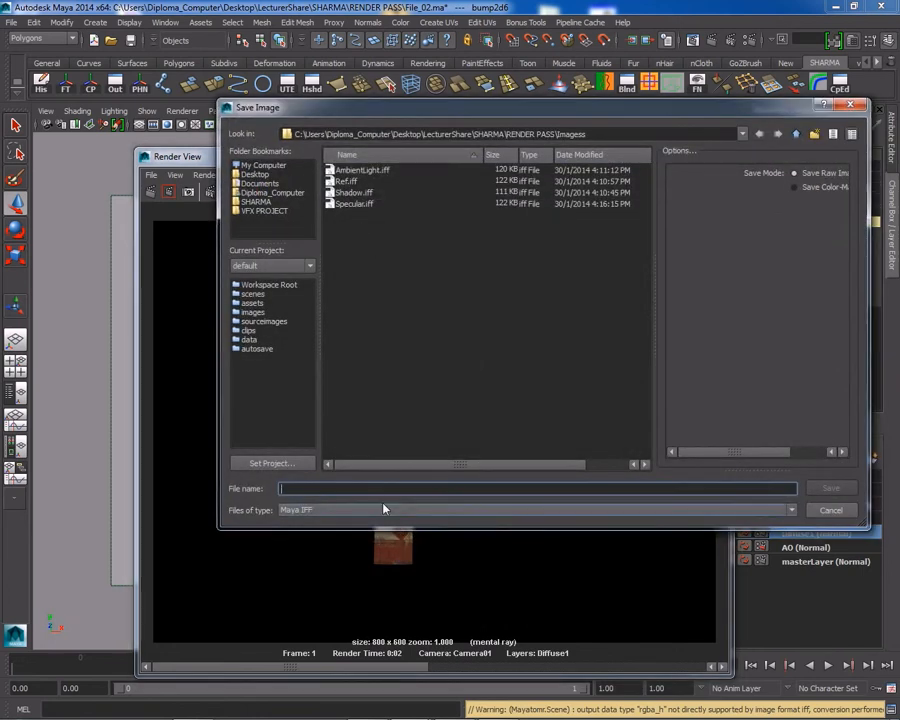
{"action": "type", "text": "Diffuse1"}
{"action": "key", "text": "Return"}
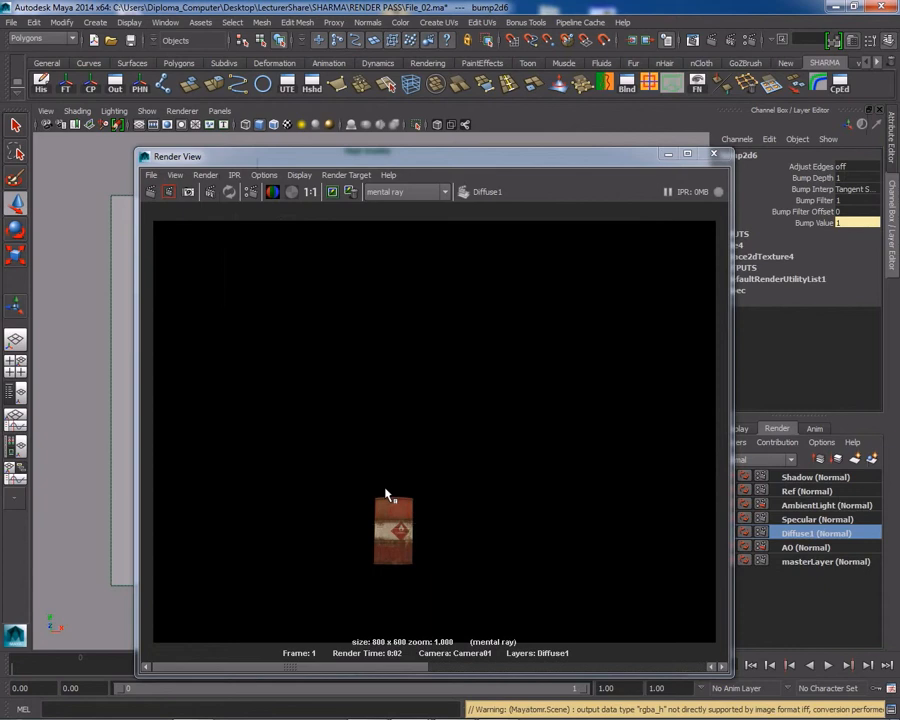
Render the AO layer and re-render the region around the drum
{"action": "left_click", "coordinate": [790, 547]}
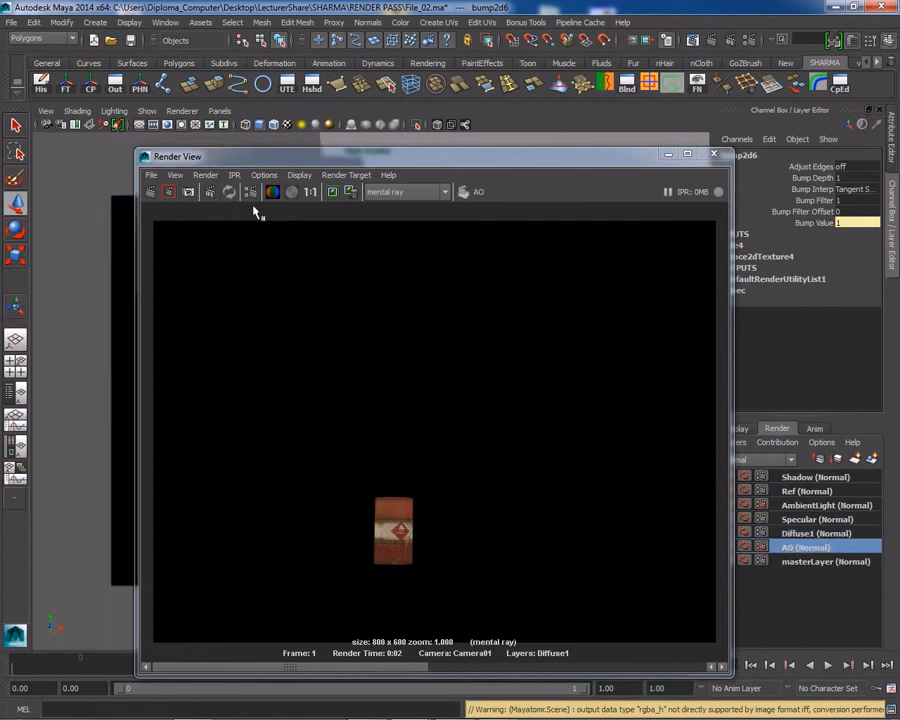
{"action": "left_click", "coordinate": [150, 192]}
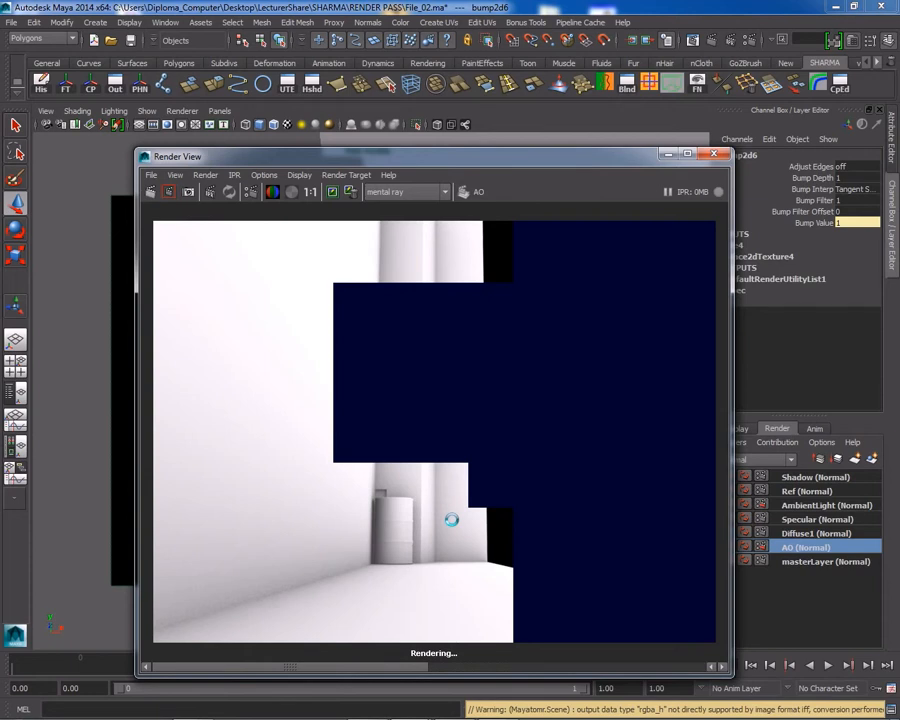
{"action": "right_click", "coordinate": [378, 495]}
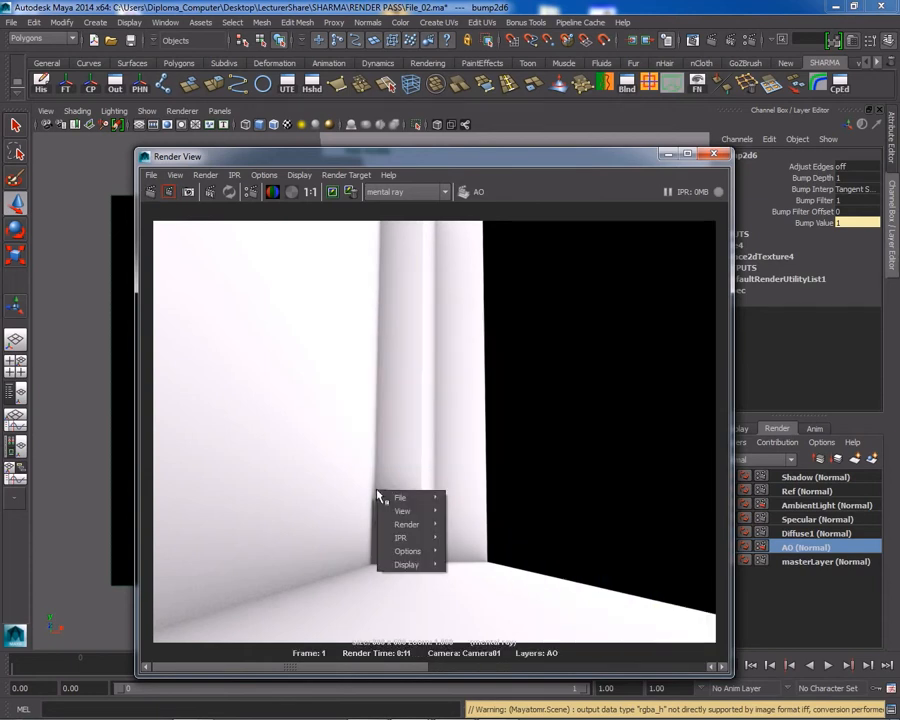
{"action": "mouse_move", "coordinate": [405, 525]}
{"action": "left_click", "coordinate": [487, 538]}
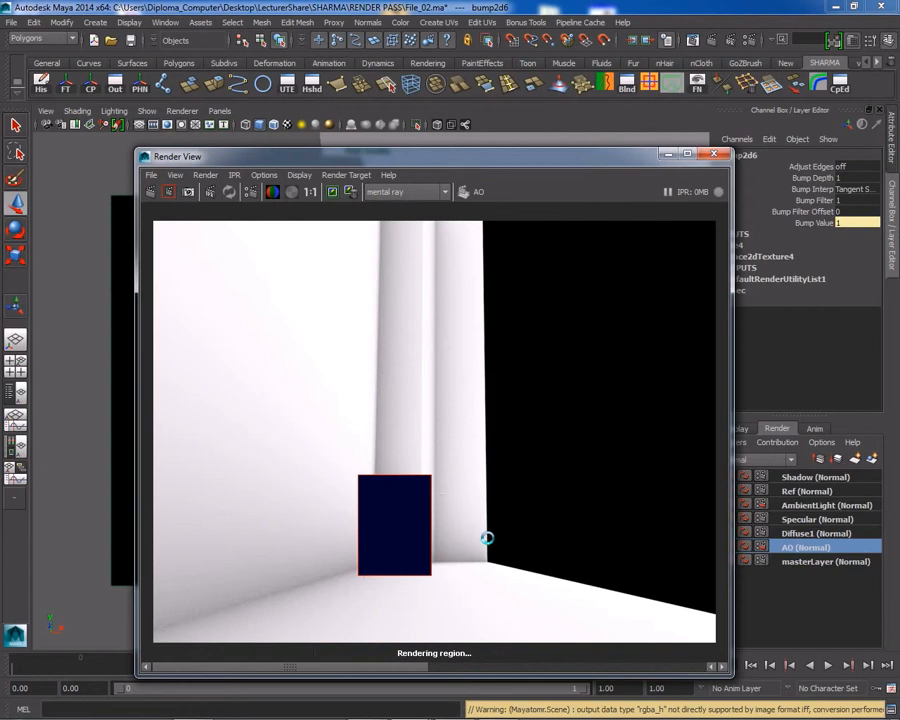
Save the rendered ambient occlusion image as AO in the Imagess folder
{"action": "right_click", "coordinate": [286, 396]}
{"action": "mouse_move", "coordinate": [334, 404]}
{"action": "left_click", "coordinate": [386, 414]}
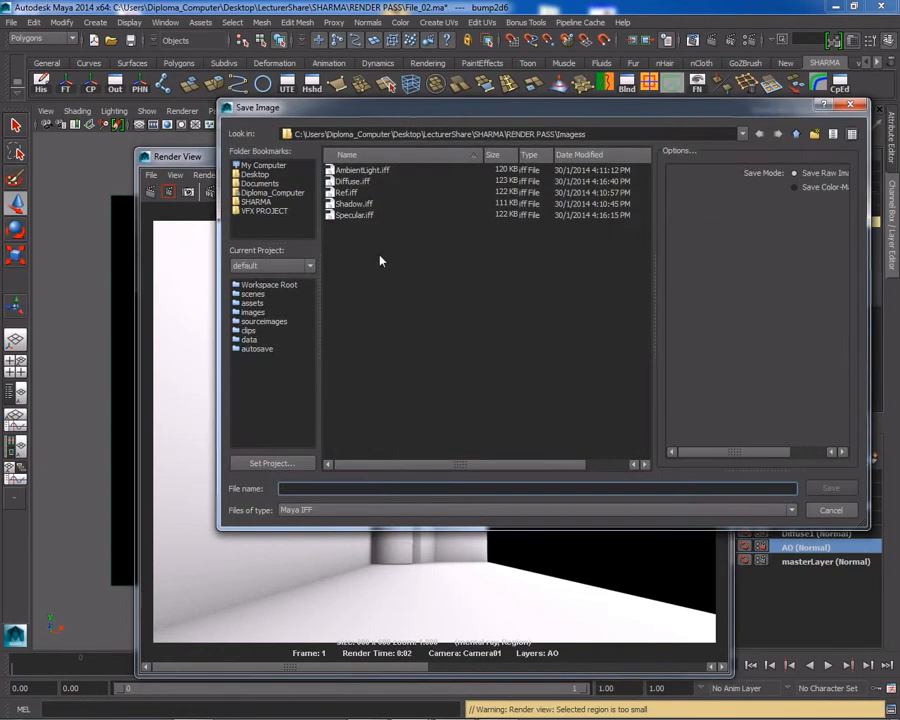
{"action": "type", "text": "AO"}
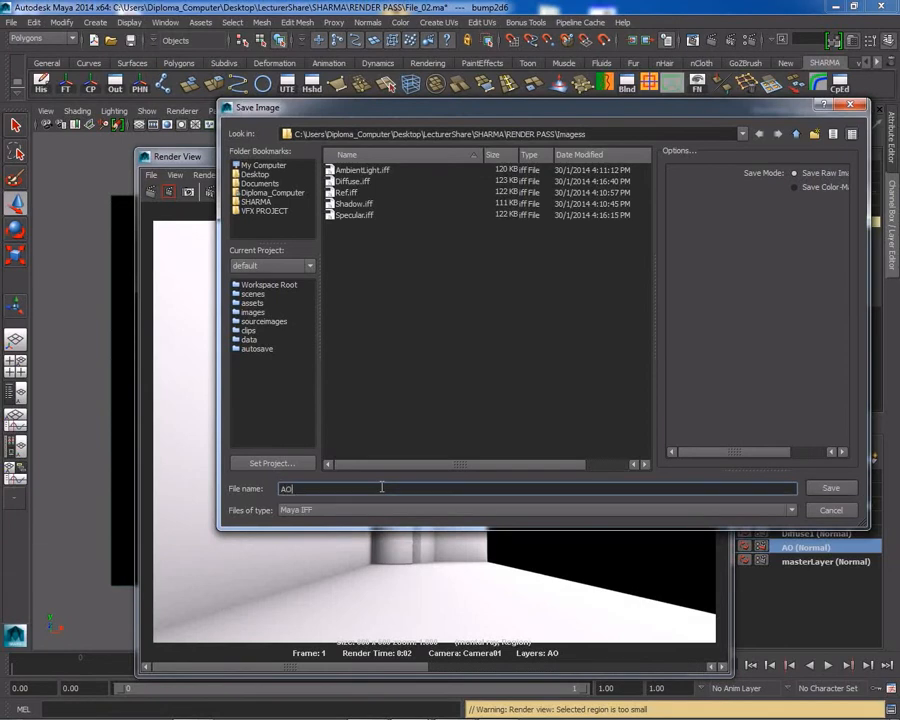
{"action": "key", "text": "Return"}
Close the Render View, clear the selection and make masterLayer the active render layer
{"action": "left_click", "coordinate": [722, 152]}
{"action": "left_click", "coordinate": [594, 332]}
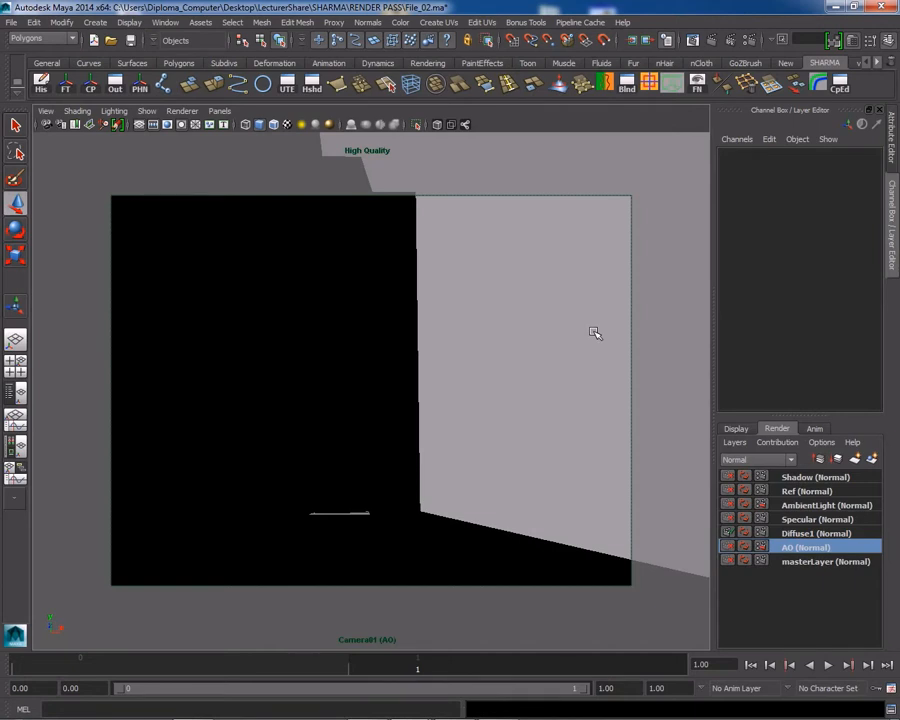
{"action": "left_click", "coordinate": [812, 562]}
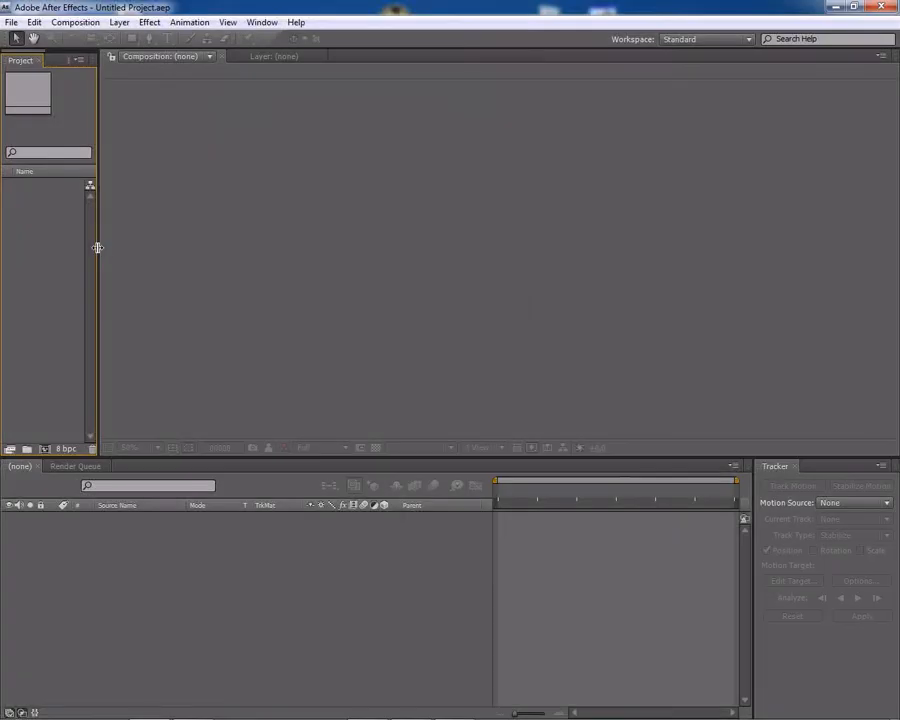
Switch to After Effects, widen the Project panel and remove the Tracker panel from the workspace
{"action": "left_click", "coordinate": [571, 63]}
{"action": "left_click_drag", "start_coordinate": [97, 326], "coordinate": [175, 337]}
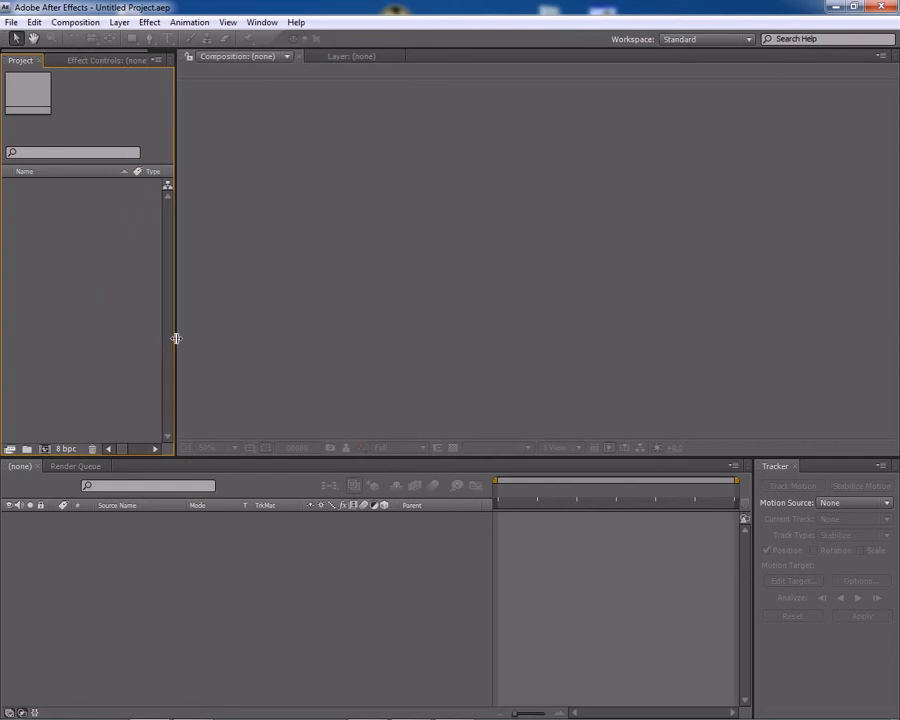
{"action": "left_click", "coordinate": [880, 466]}
{"action": "left_click", "coordinate": [769, 486]}
{"action": "left_click", "coordinate": [895, 449]}
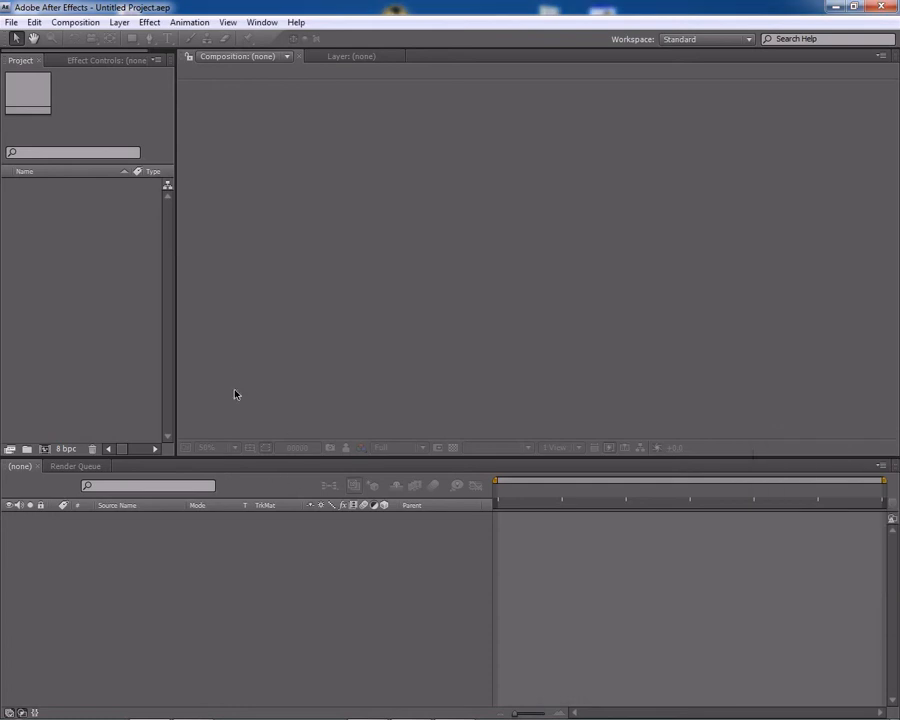
Import the sp11_f18 JPEG from the REF folder inside RENDER PASS and create a composition from it
{"action": "double_click", "coordinate": [82, 293]}
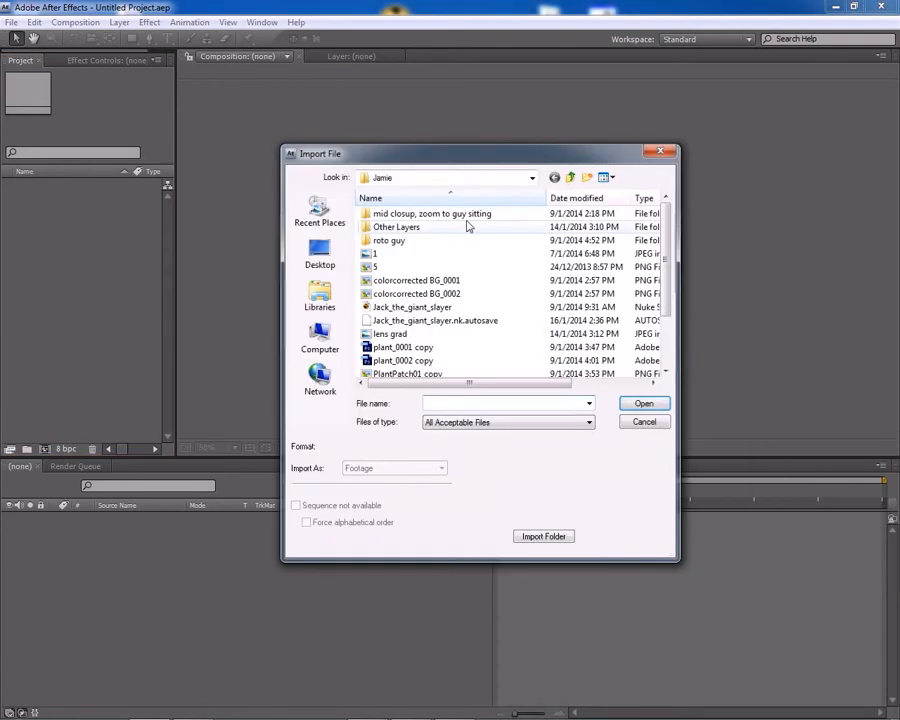
{"action": "left_click", "coordinate": [571, 177]}
{"action": "left_click", "coordinate": [572, 177]}
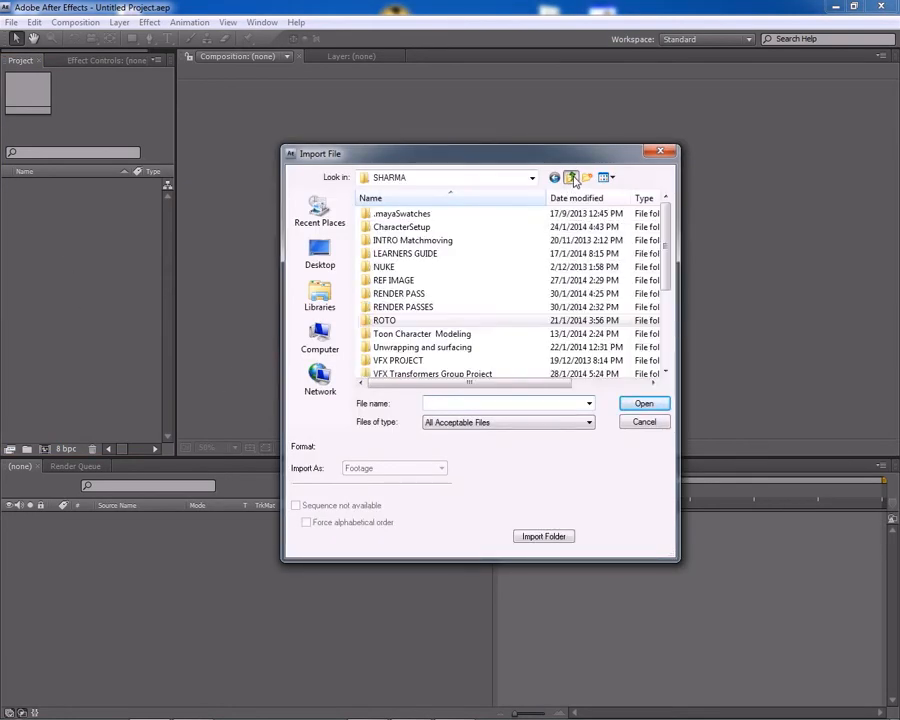
{"action": "double_click", "coordinate": [432, 293]}
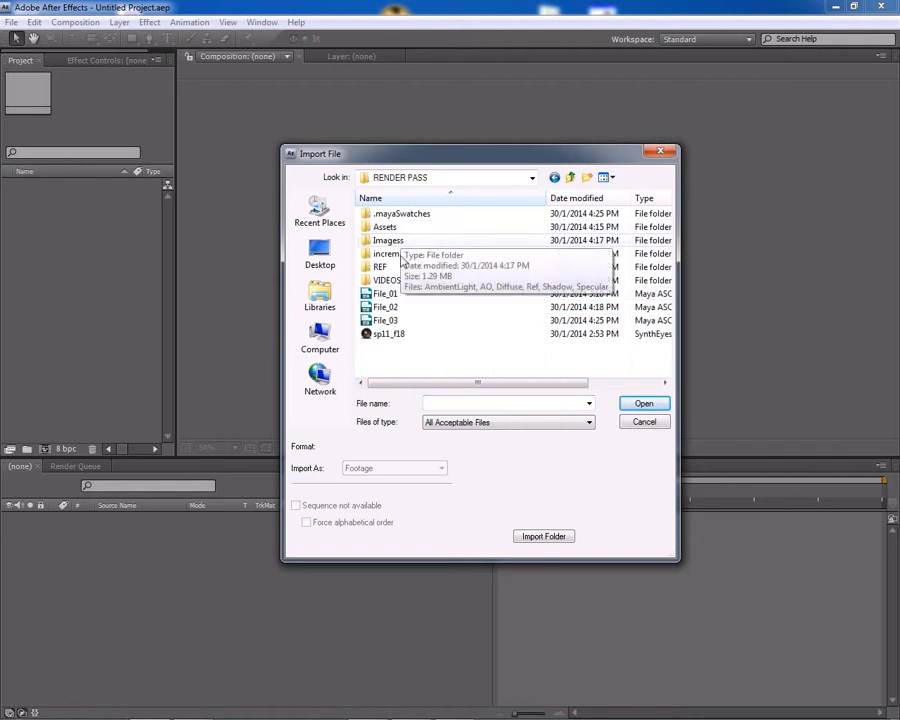
{"action": "double_click", "coordinate": [401, 266]}
{"action": "left_click", "coordinate": [396, 268]}
{"action": "left_click", "coordinate": [643, 403]}
{"action": "left_click_drag", "start_coordinate": [36, 184], "coordinate": [45, 449]}
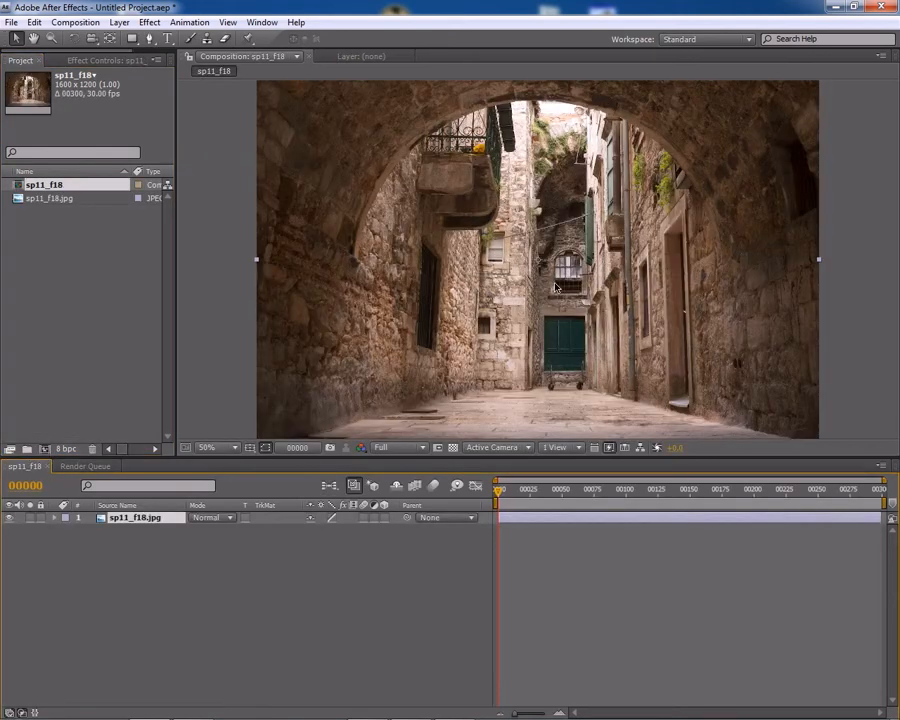
Reduce the timeline's height to give the composition view more room
{"action": "scroll", "coordinate": [601, 333], "scroll_direction": "down", "scroll_amount": 2}
{"action": "scroll", "coordinate": [423, 229], "scroll_direction": "up", "scroll_amount": 2}
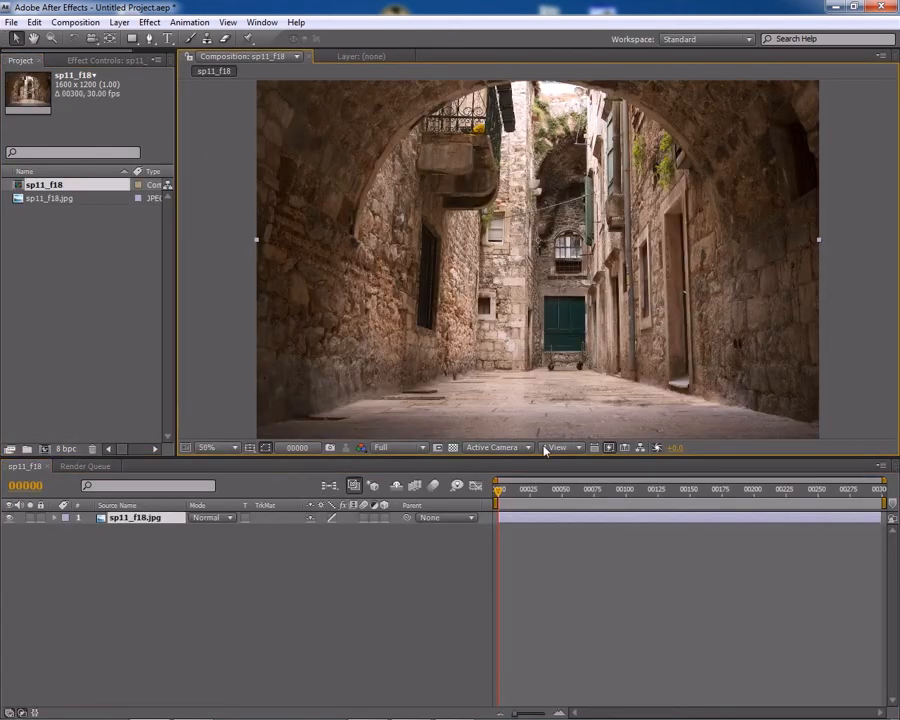
{"action": "left_click_drag", "start_coordinate": [466, 457], "coordinate": [466, 521]}
Import all six render pass images from the Imagess folder as footage, accepting the offered alpha interpretation for each
{"action": "double_click", "coordinate": [57, 250]}
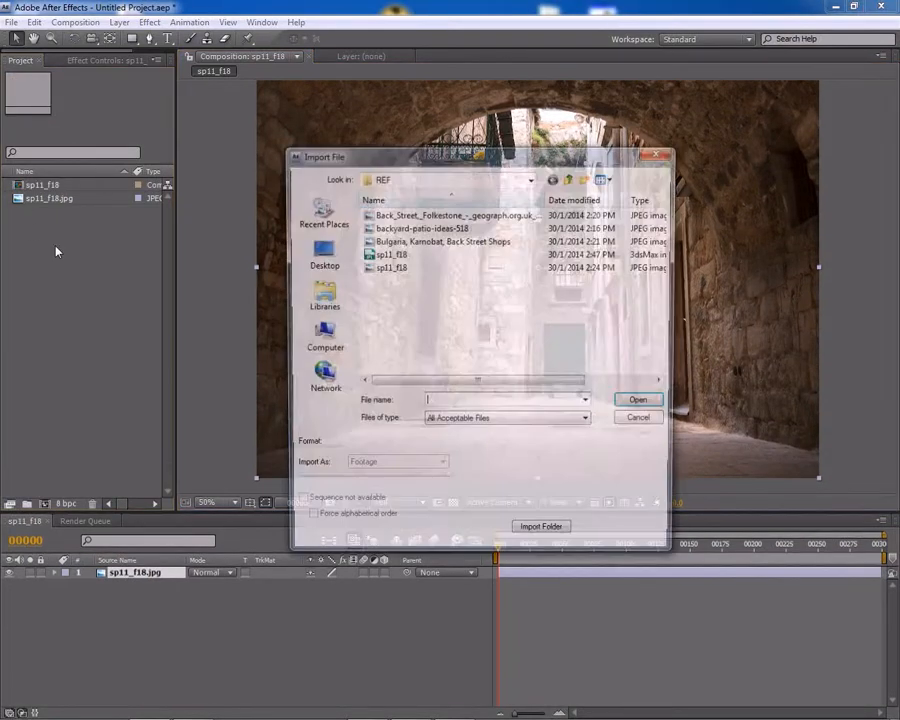
{"action": "left_click", "coordinate": [571, 178]}
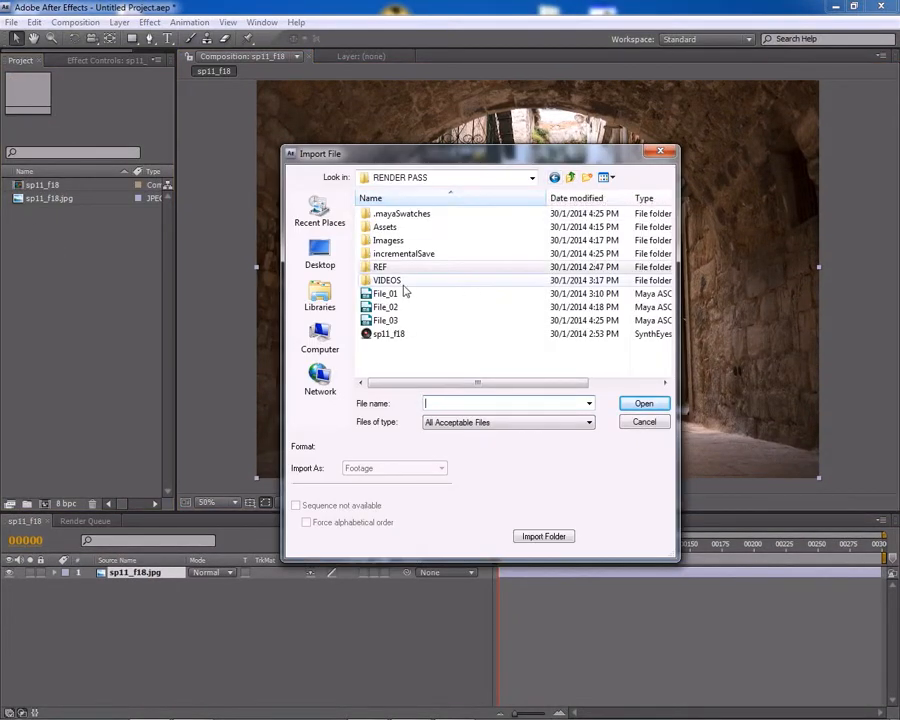
{"action": "double_click", "coordinate": [389, 241]}
{"action": "left_click_drag", "start_coordinate": [418, 296], "coordinate": [356, 194]}
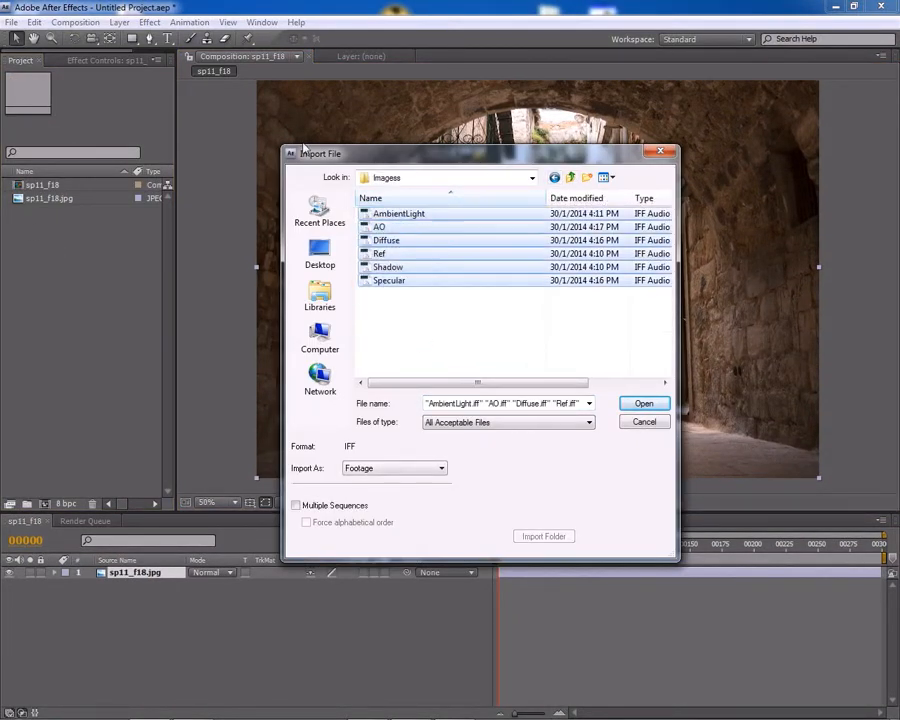
{"action": "left_click", "coordinate": [642, 403]}
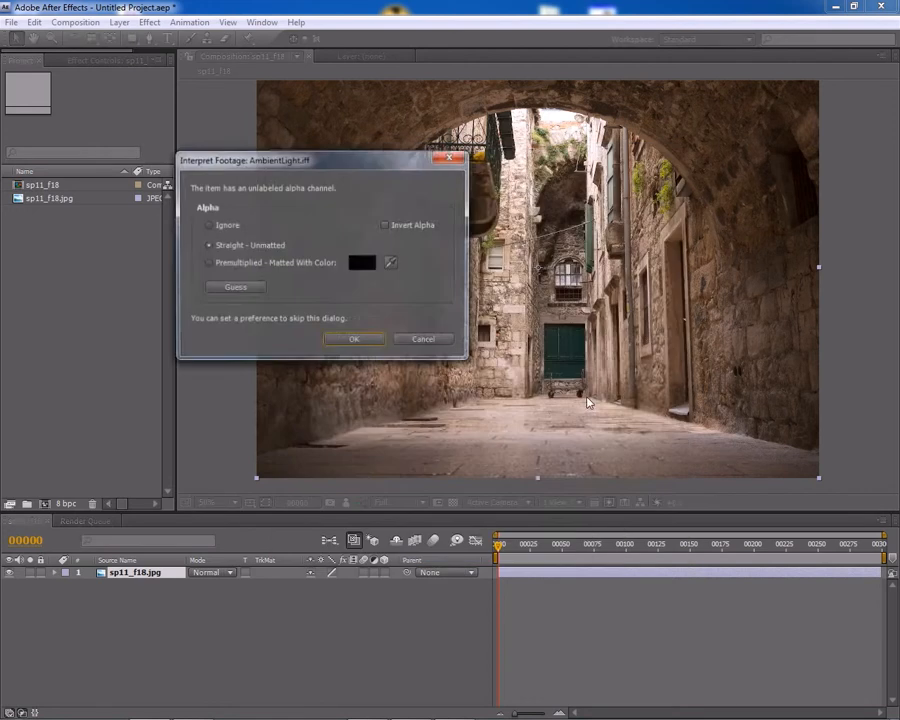
{"action": "left_click", "coordinate": [352, 339]}
{"action": "left_click", "coordinate": [354, 341]}
{"action": "left_click", "coordinate": [354, 341]}
{"action": "left_click", "coordinate": [354, 341]}
{"action": "left_click", "coordinate": [354, 341]}
{"action": "left_click", "coordinate": [354, 341]}
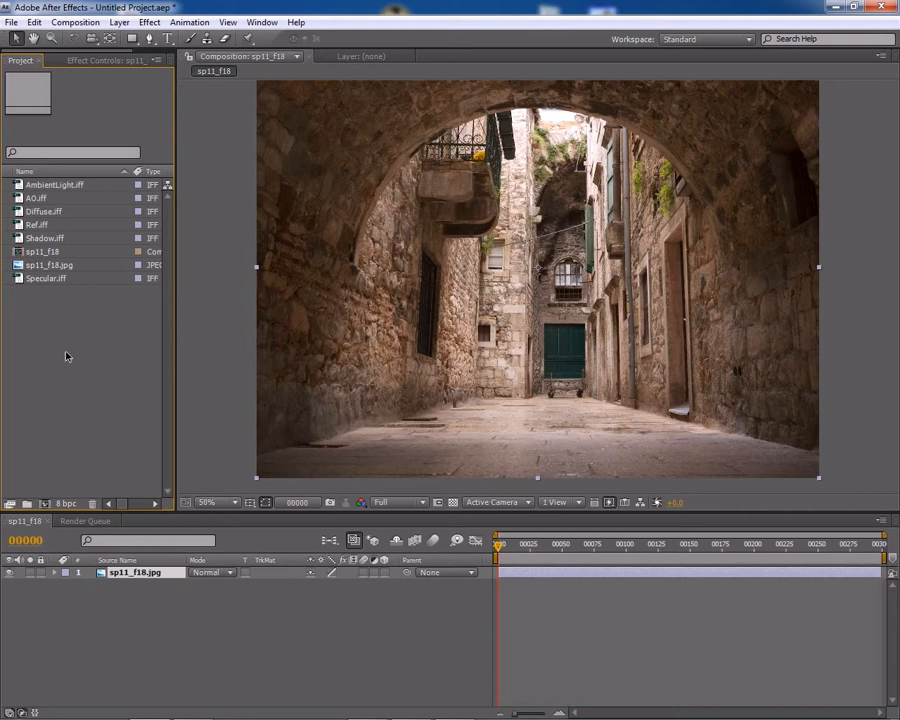
Add Diffuse.iff to the sp11_f18 composition as a layer above the background image
{"action": "left_click", "coordinate": [44, 211]}
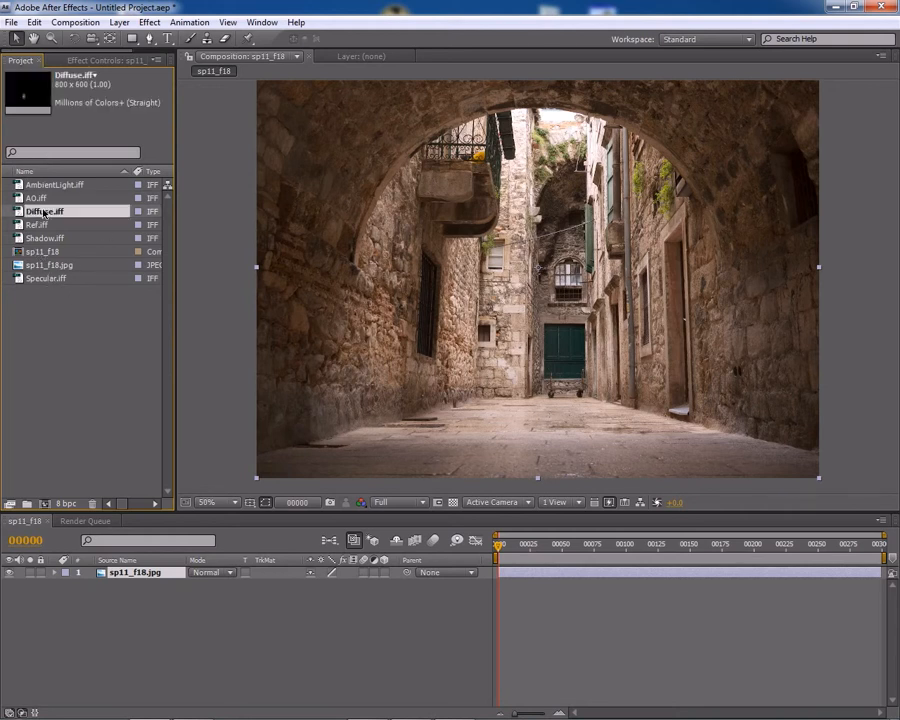
{"action": "left_click", "coordinate": [135, 572]}
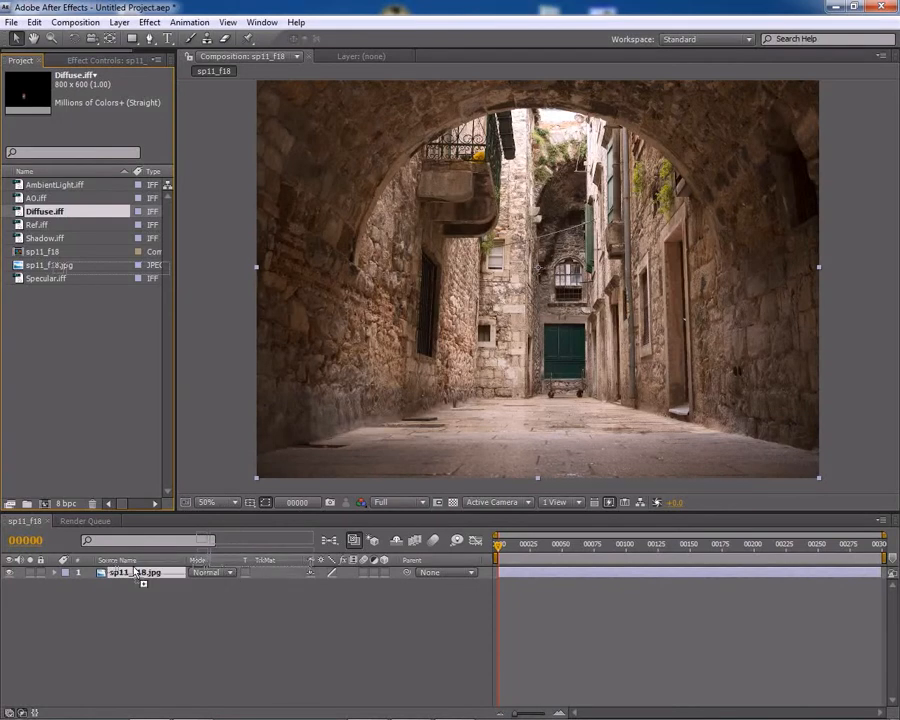
{"action": "left_click_drag", "start_coordinate": [135, 572], "coordinate": [135, 573]}
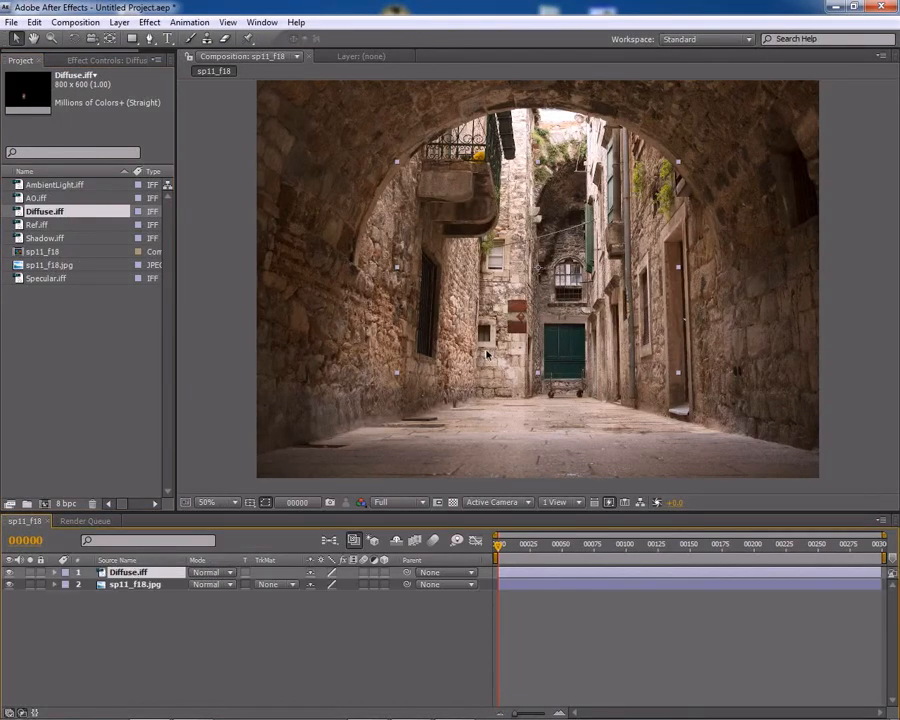
{"action": "scroll", "coordinate": [534, 330], "scroll_direction": "down", "scroll_amount": 2}
{"action": "scroll", "coordinate": [520, 330], "scroll_direction": "up", "scroll_amount": 2}
Set the scale of the sp11_f18.jpg background layer to 50%
{"action": "left_click", "coordinate": [134, 587]}
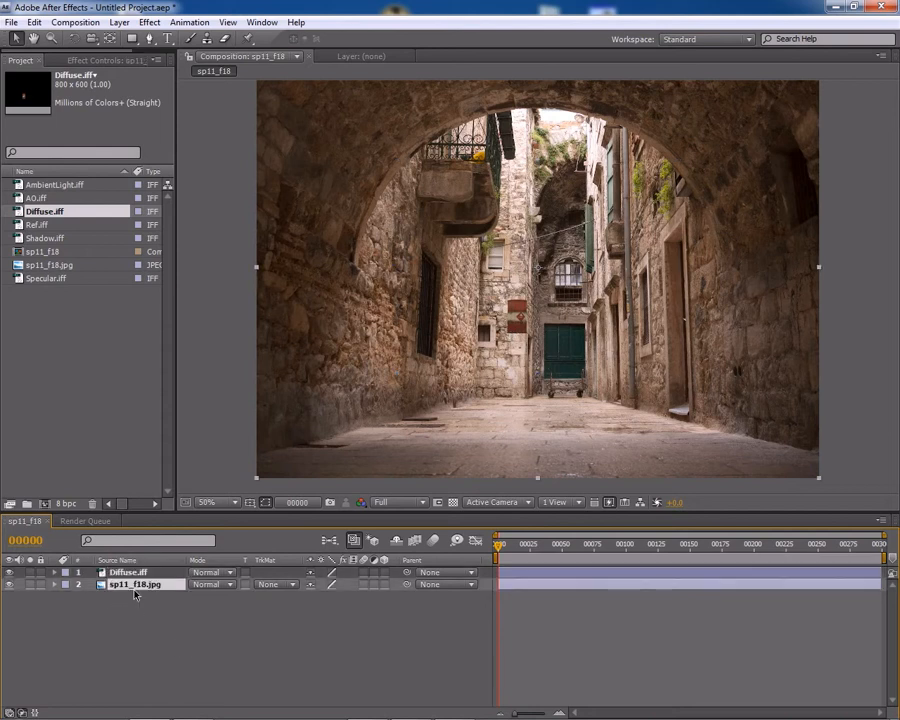
{"action": "left_click", "coordinate": [55, 584]}
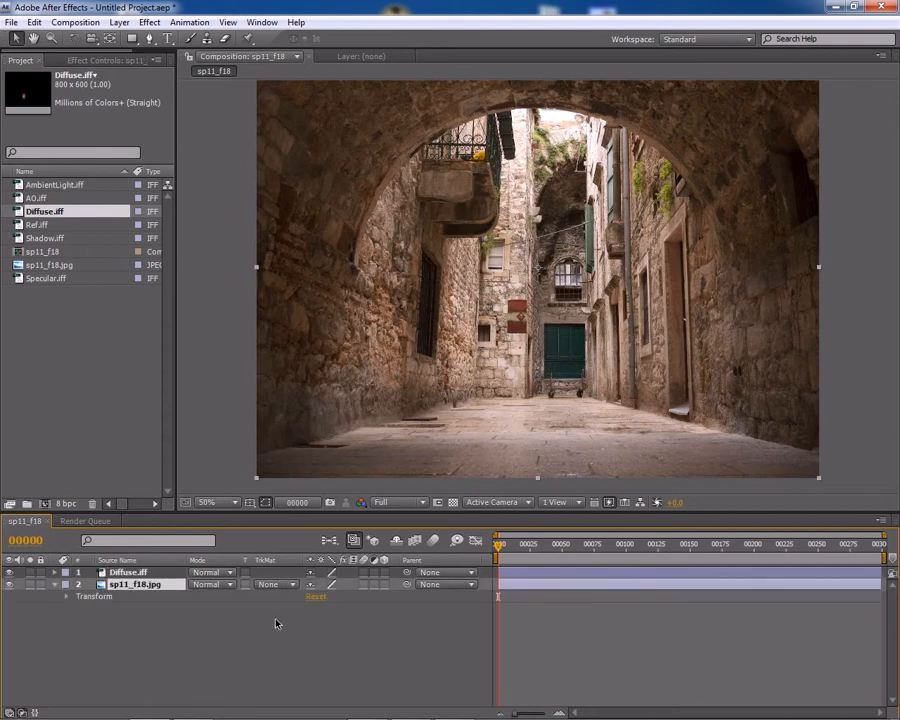
{"action": "left_click", "coordinate": [67, 597]}
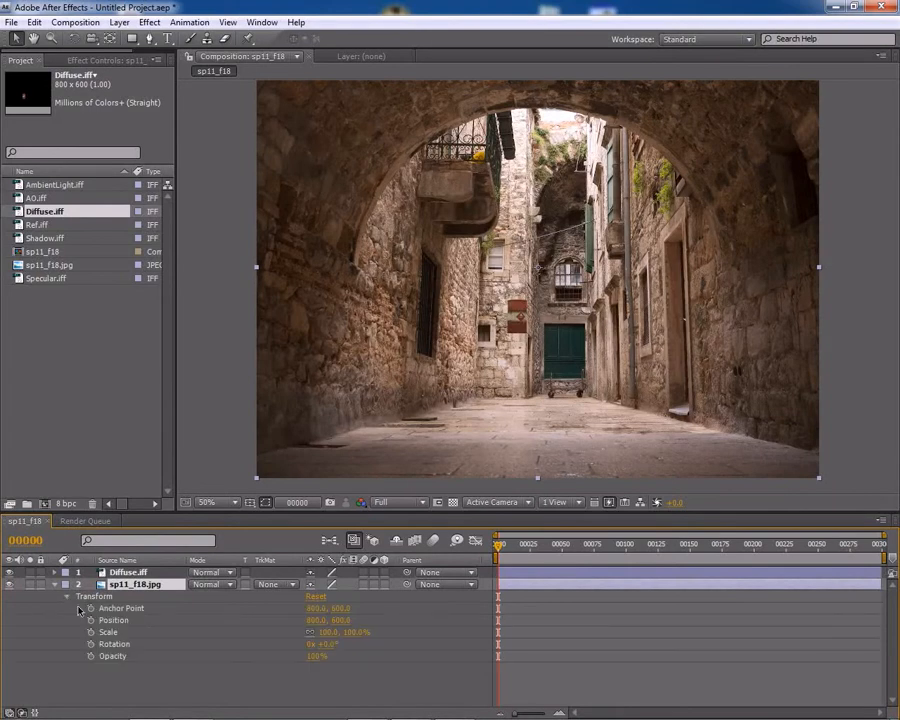
{"action": "left_click", "coordinate": [328, 632]}
{"action": "type", "text": "50"}
{"action": "key", "text": "Return"}
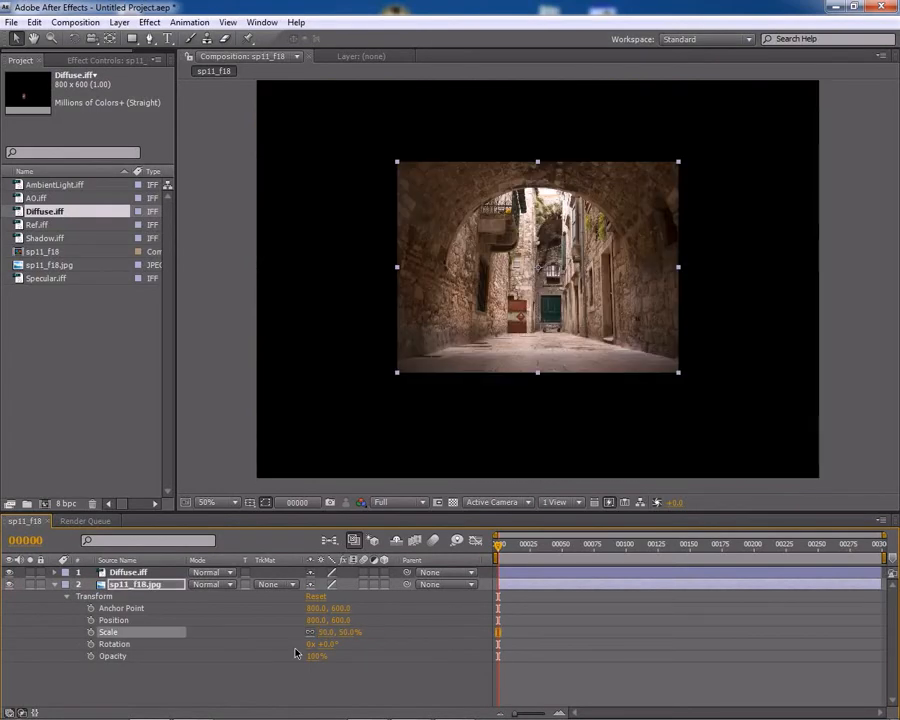
Resize the sp11_f18 composition to 800 by 600 pixels
{"action": "left_click", "coordinate": [45, 470]}
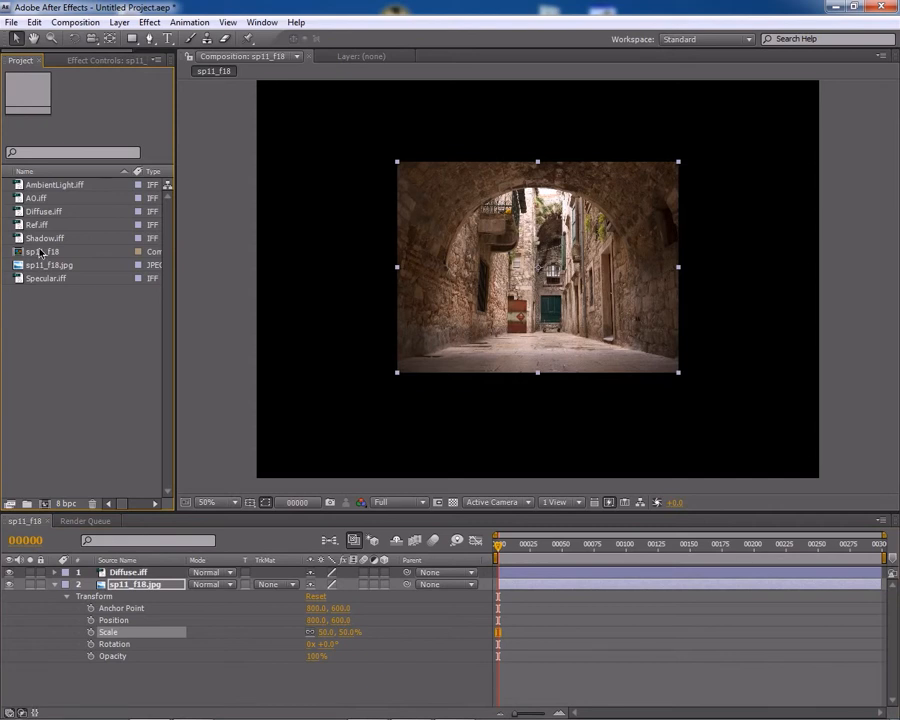
{"action": "key", "text": "/"}
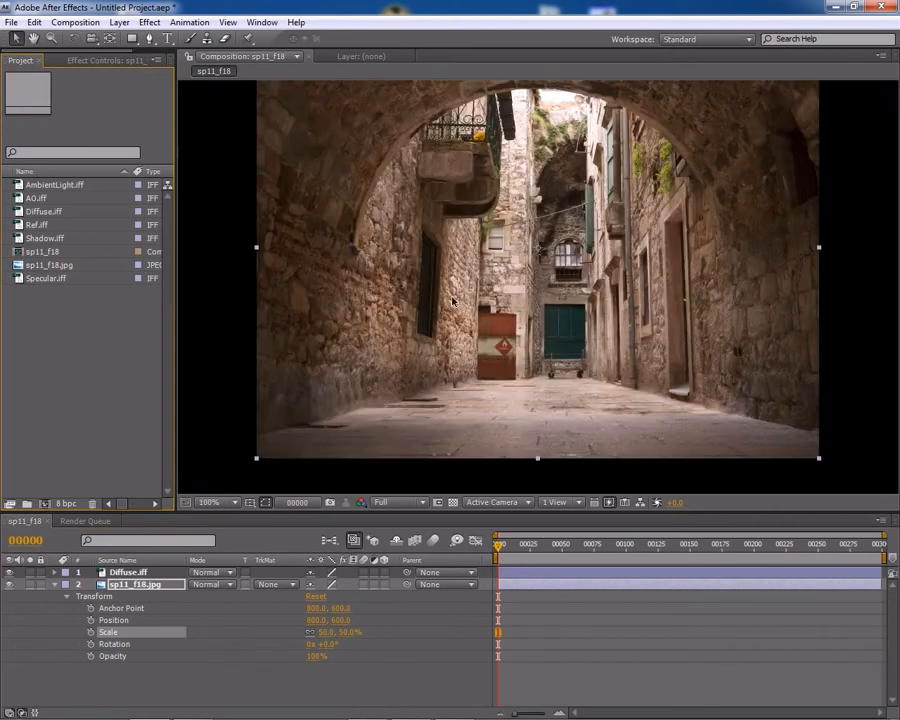
{"action": "right_click", "coordinate": [42, 251]}
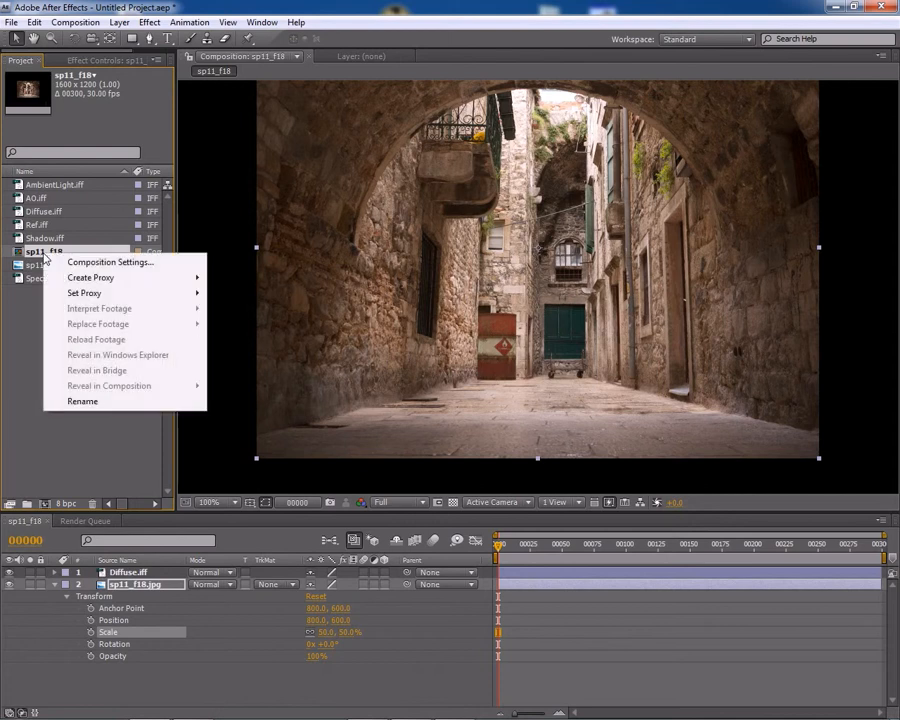
{"action": "left_click", "coordinate": [110, 262]}
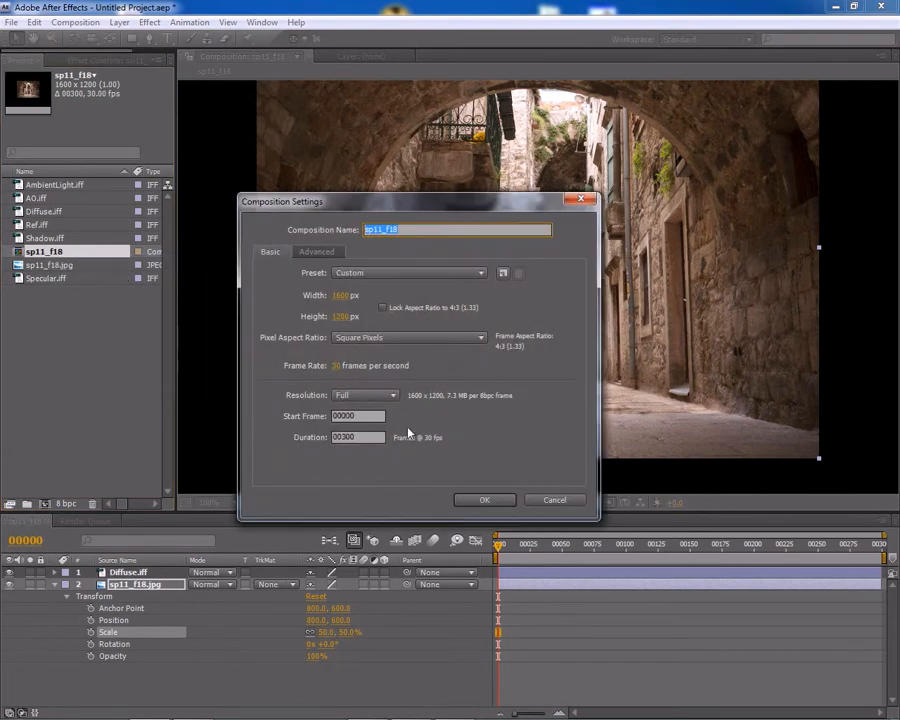
{"action": "left_click", "coordinate": [339, 297]}
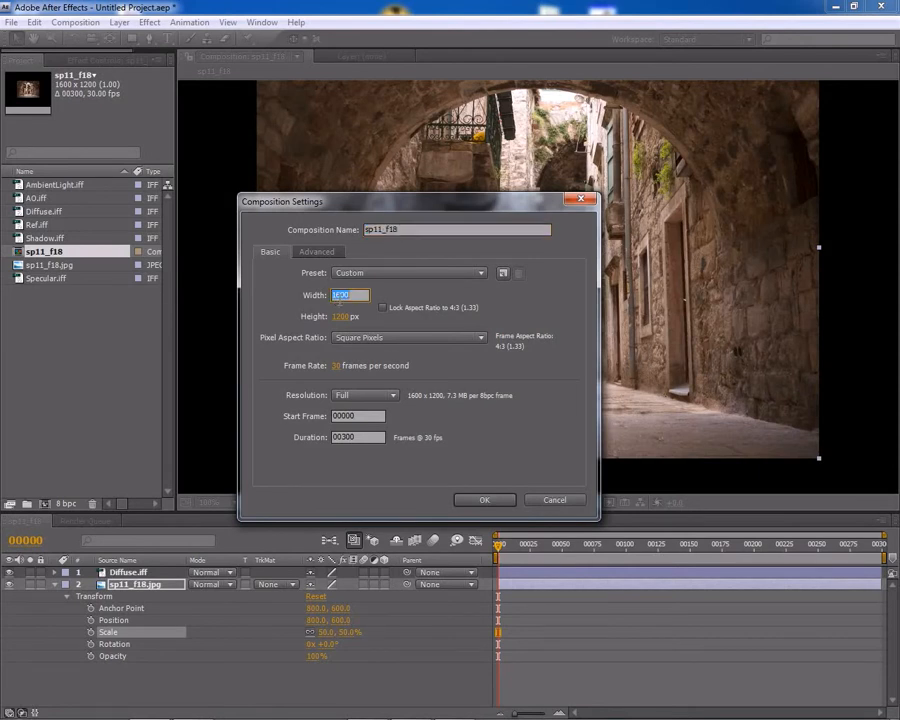
{"action": "type", "text": "800"}
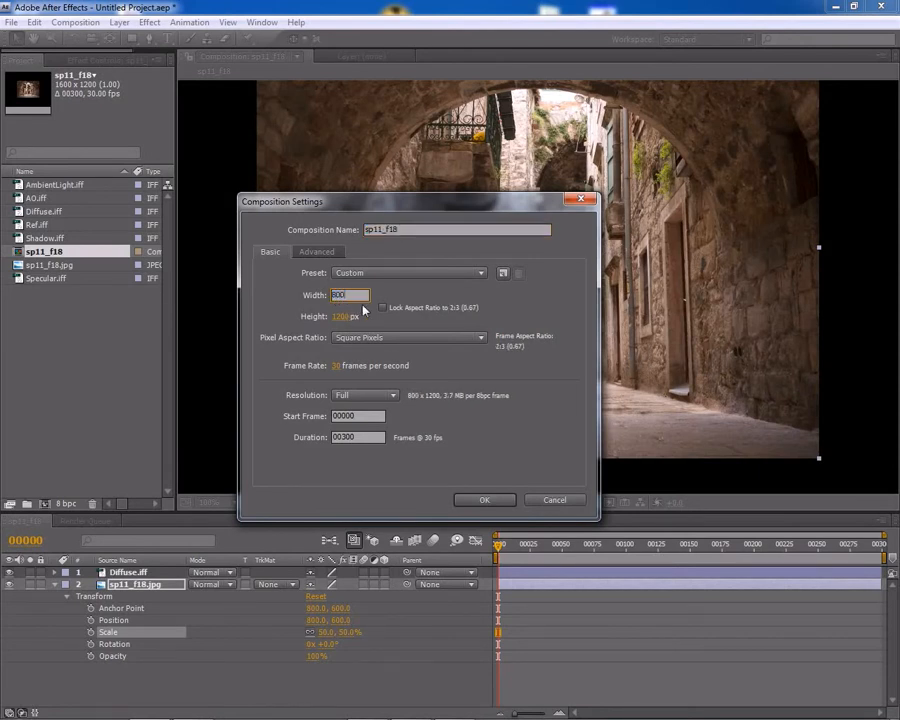
{"action": "left_click", "coordinate": [340, 317]}
{"action": "type", "text": "600"}
{"action": "key", "text": "Return"}
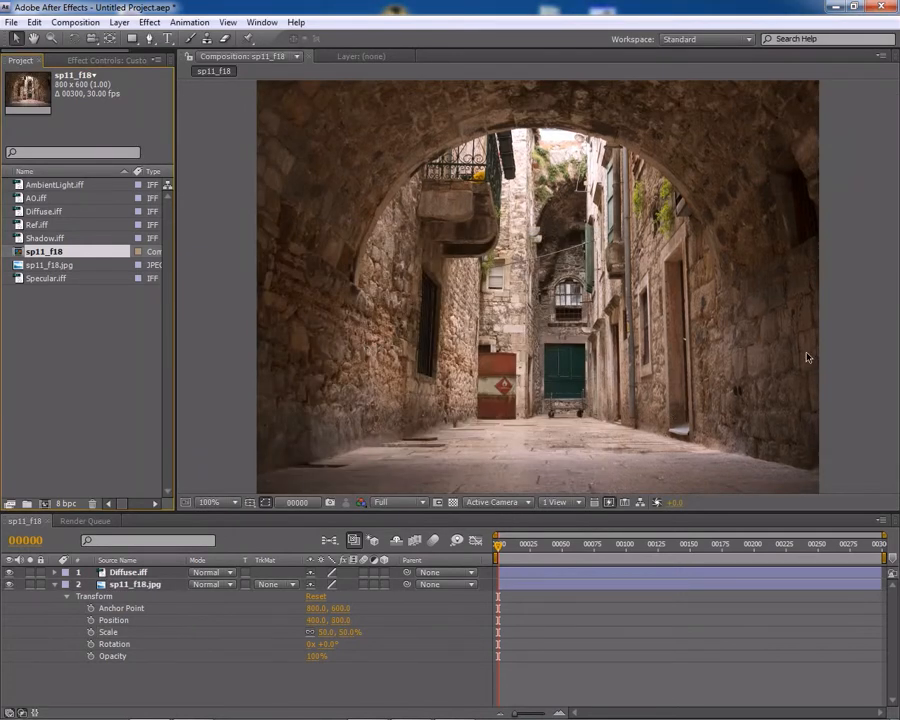
Collapse the background layer's properties and toggle the Diffuse.iff layer off and on to check the drum
{"action": "left_click", "coordinate": [55, 585]}
{"action": "left_click", "coordinate": [134, 573]}
{"action": "left_click", "coordinate": [8, 573]}
{"action": "left_click", "coordinate": [8, 574]}
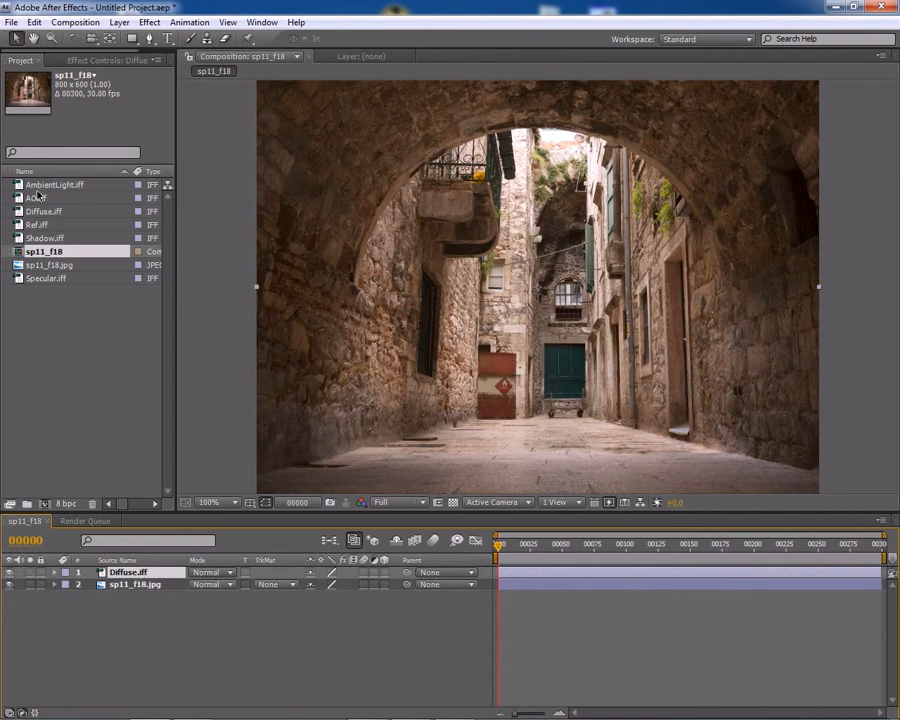
Add Shadow.iff as the top layer above Diffuse.iff and hide it
{"action": "left_click", "coordinate": [38, 187]}
{"action": "left_click", "coordinate": [42, 239]}
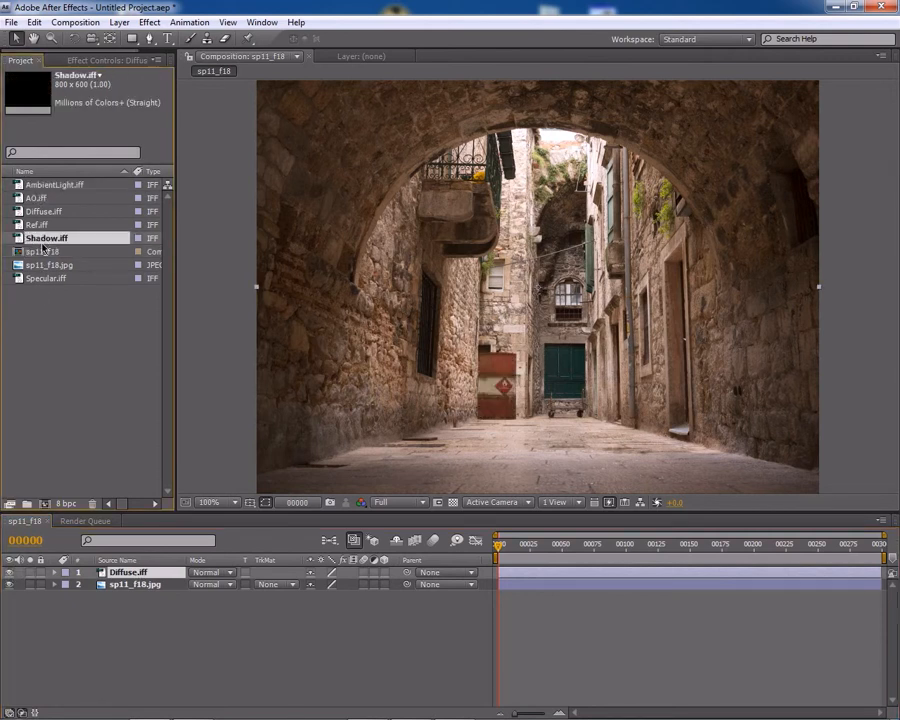
{"action": "left_click_drag", "start_coordinate": [45, 241], "coordinate": [129, 574]}
{"action": "key", "text": "period"}
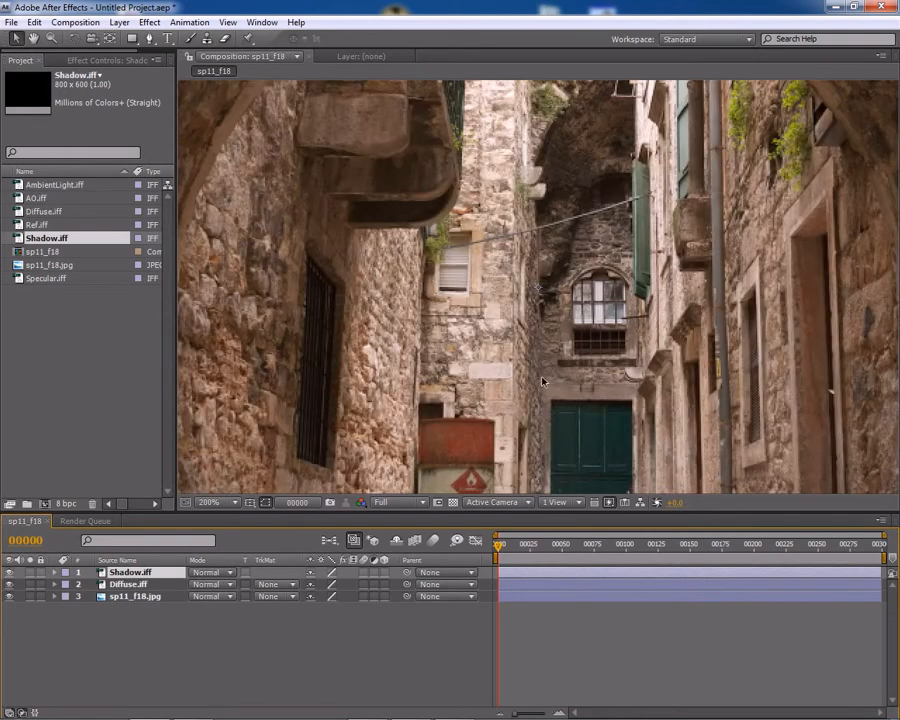
{"action": "left_click_drag", "start_coordinate": [525, 418], "coordinate": [522, 237]}
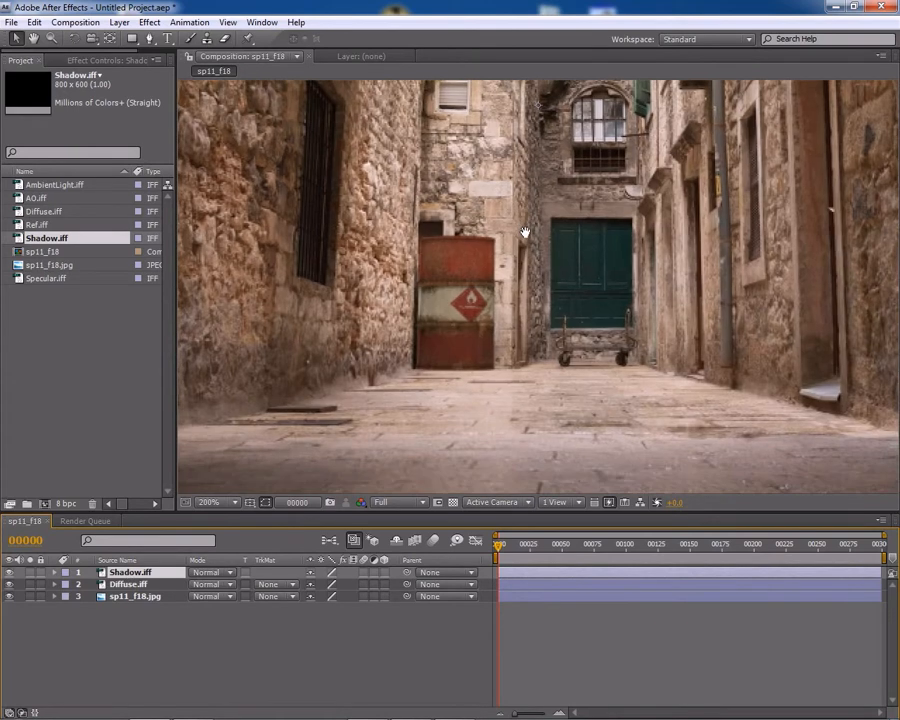
{"action": "left_click", "coordinate": [15, 573]}
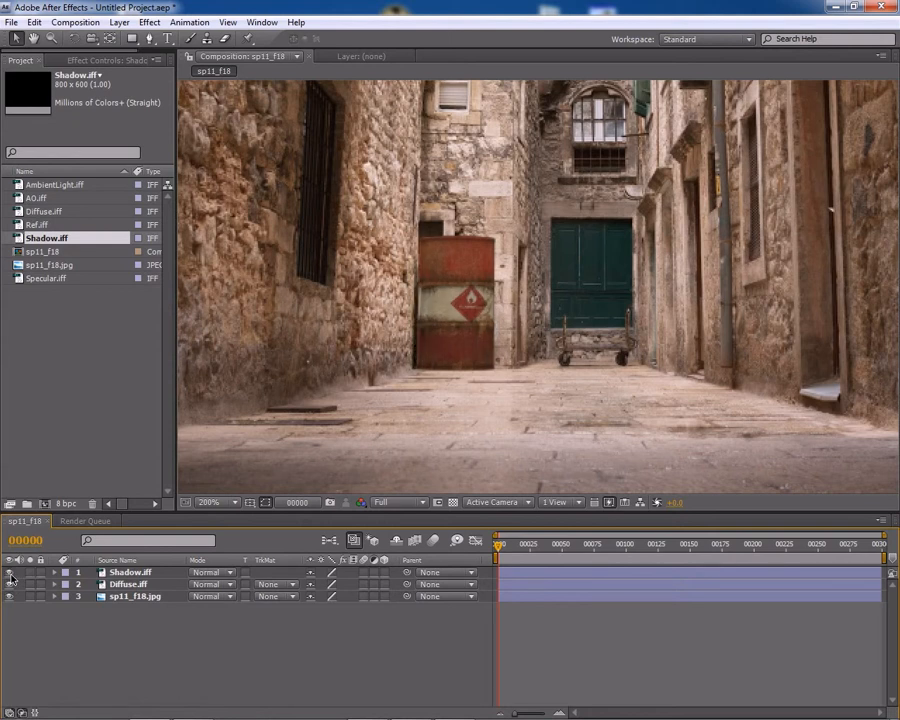
Add Ref.iff as a layer between Shadow.iff and Diffuse.iff and compare the drum with it hidden and shown
{"action": "left_click", "coordinate": [86, 387]}
{"action": "left_click", "coordinate": [34, 225]}
{"action": "left_click", "coordinate": [36, 187]}
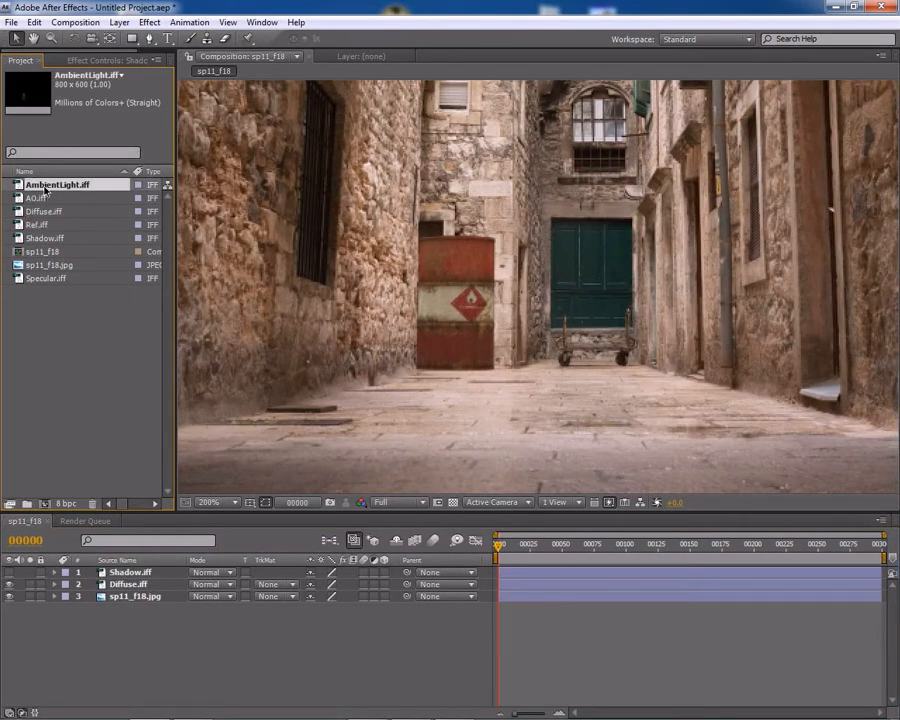
{"action": "left_click", "coordinate": [35, 226]}
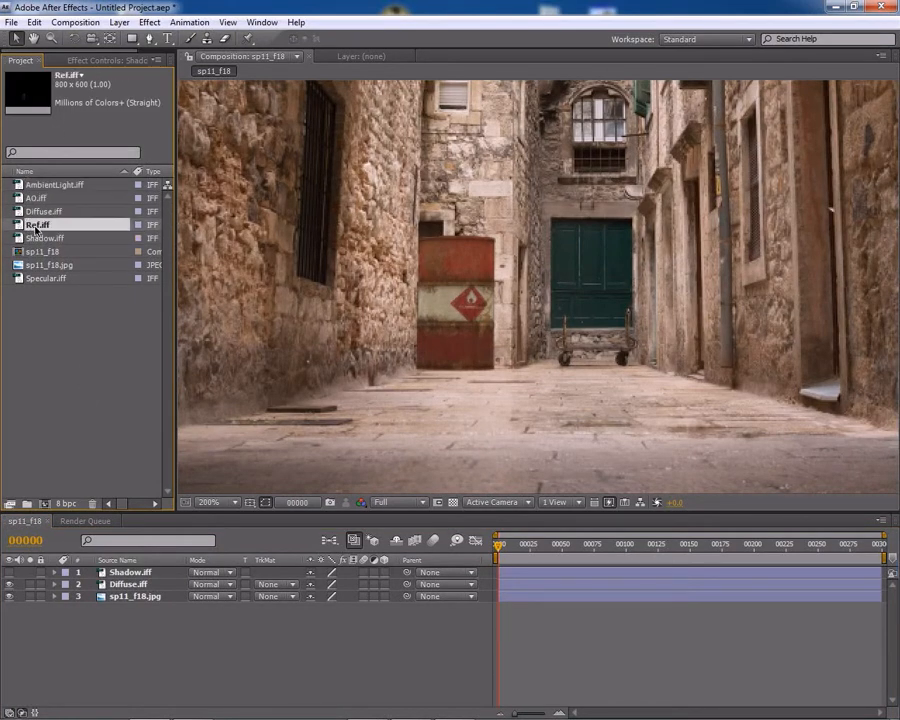
{"action": "left_click_drag", "start_coordinate": [36, 226], "coordinate": [135, 586]}
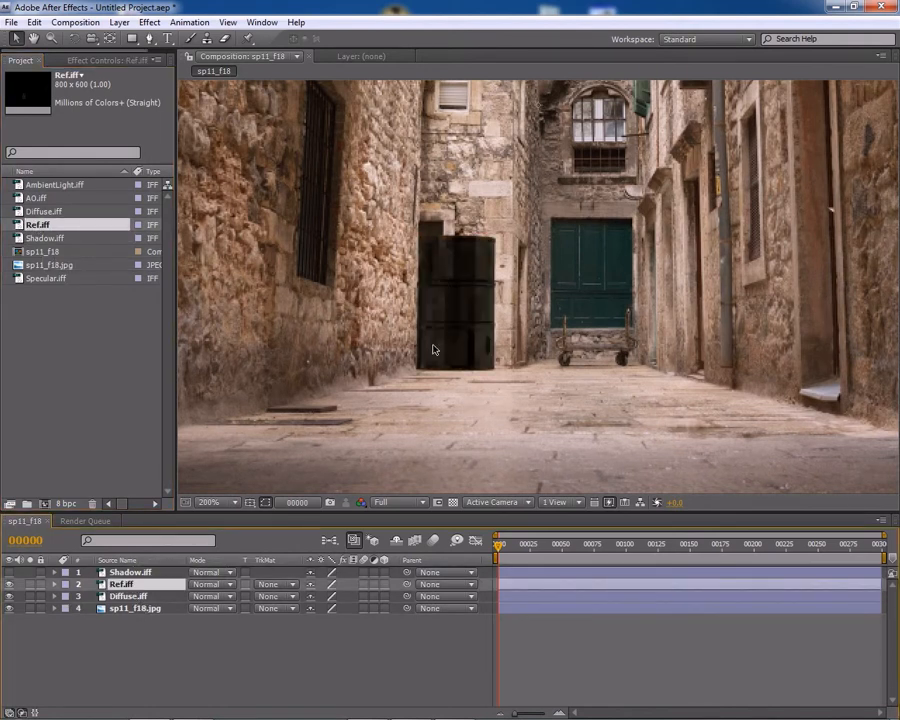
{"action": "left_click", "coordinate": [10, 584]}
{"action": "left_click", "coordinate": [10, 584]}
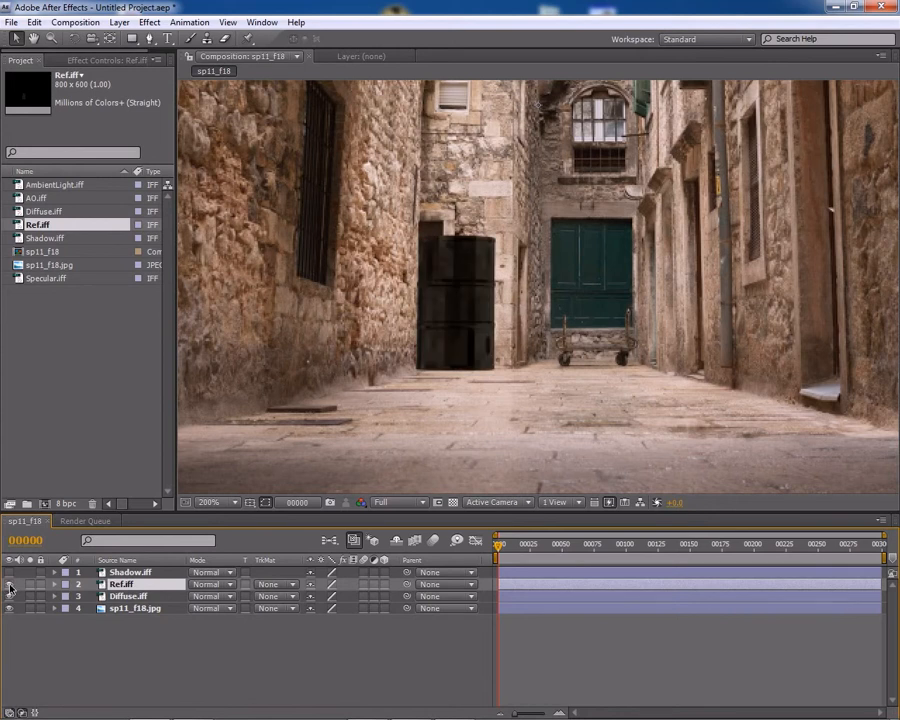
Try the Add blending mode on the Ref.iff layer and compare the drum with the reflection hidden and shown
{"action": "left_click", "coordinate": [230, 587]}
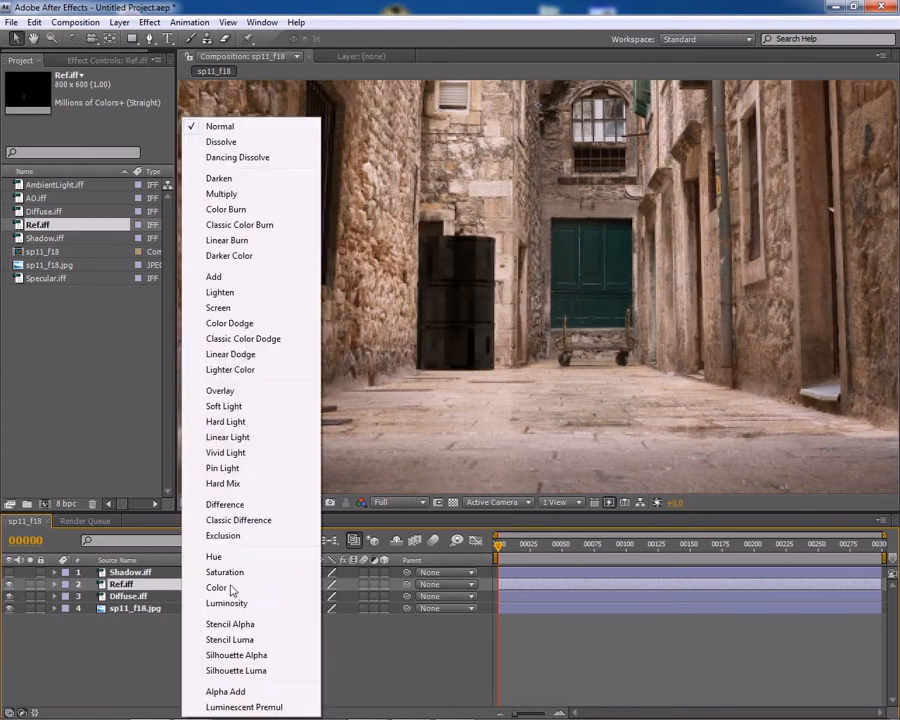
{"action": "left_click", "coordinate": [241, 276]}
{"action": "left_click", "coordinate": [11, 586]}
{"action": "left_click", "coordinate": [11, 586]}
{"action": "left_click", "coordinate": [11, 586]}
{"action": "left_click", "coordinate": [11, 586]}
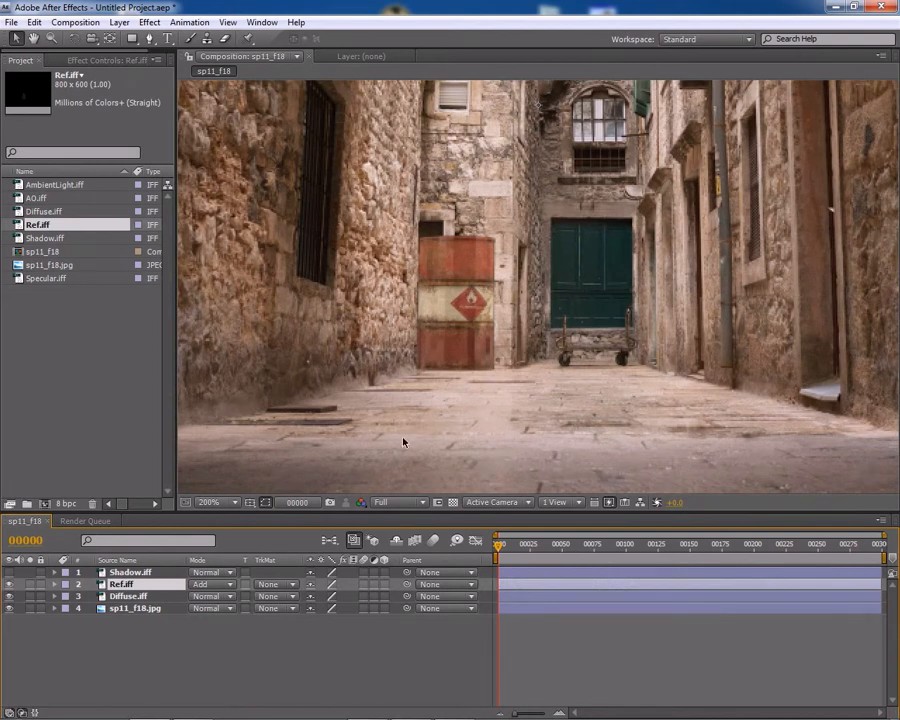
Set the Ref.iff layer's blending mode to Screen and check its effect on the drum
{"action": "left_click", "coordinate": [226, 593]}
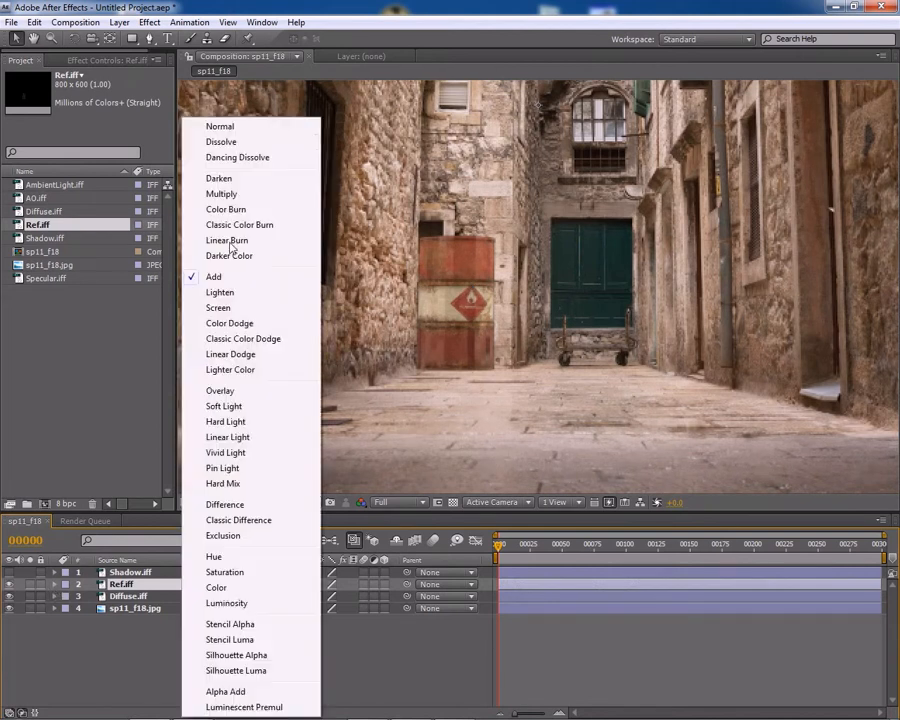
{"action": "left_click", "coordinate": [210, 306]}
{"action": "left_click", "coordinate": [11, 584]}
{"action": "left_click", "coordinate": [11, 584]}
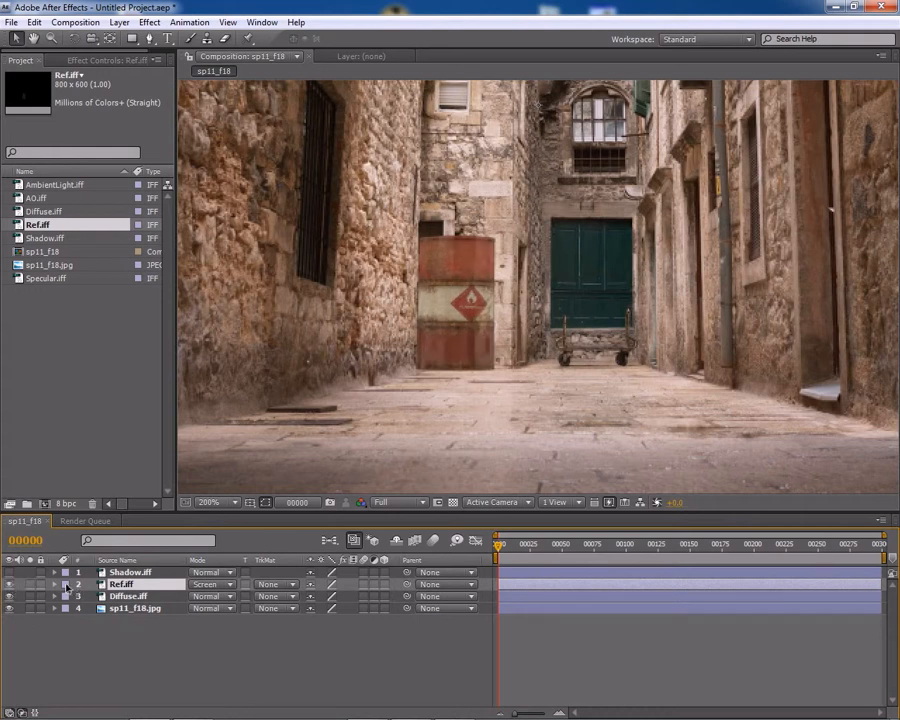
Lower the Ref.iff layer's opacity to 25%, comparing the drum with the reflection off and on
{"action": "left_click", "coordinate": [54, 584]}
{"action": "left_click", "coordinate": [67, 597]}
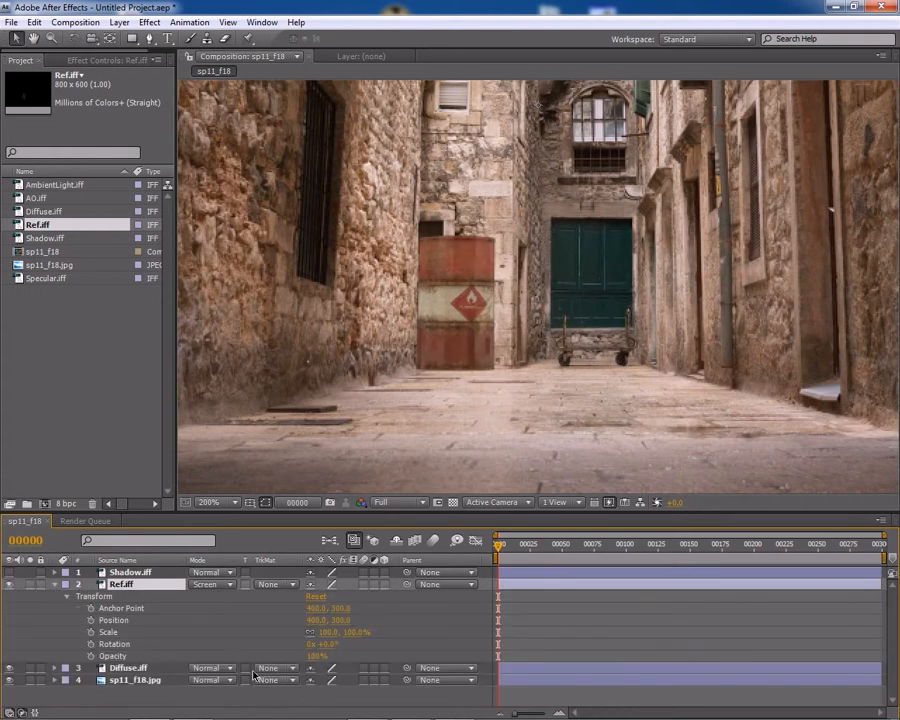
{"action": "left_click_drag", "start_coordinate": [312, 657], "coordinate": [299, 657]}
{"action": "left_click", "coordinate": [9, 586]}
{"action": "left_click", "coordinate": [9, 586]}
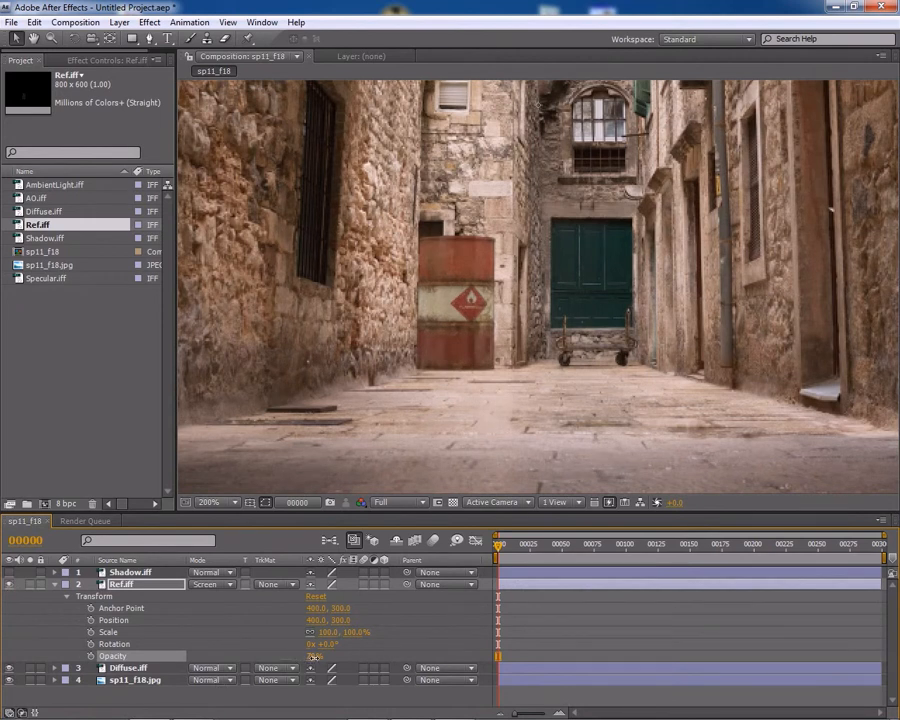
{"action": "left_click", "coordinate": [9, 586]}
{"action": "left_click", "coordinate": [9, 586]}
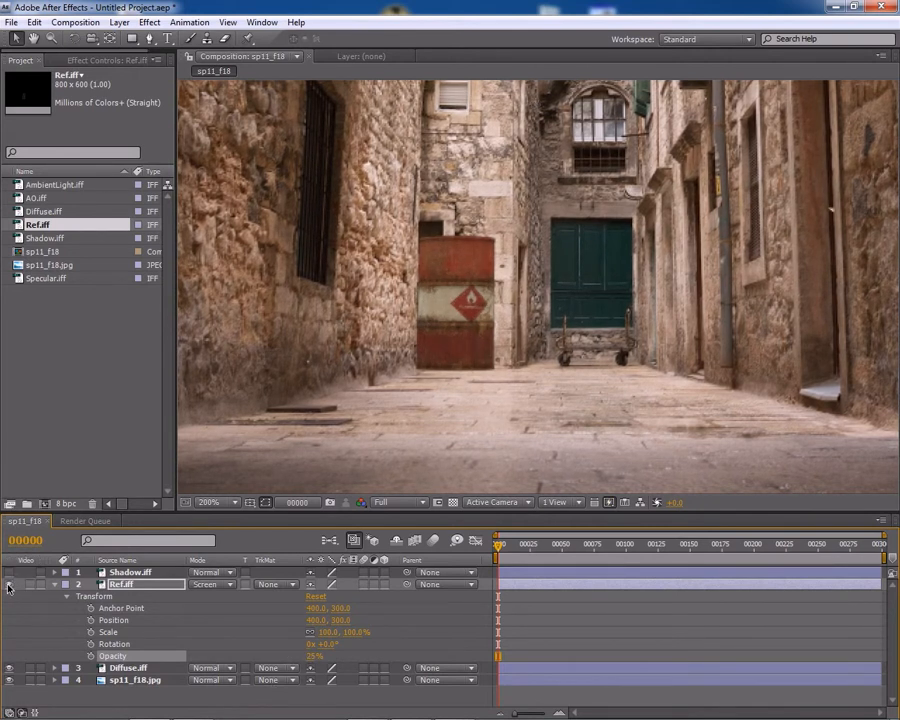
{"action": "left_click", "coordinate": [54, 585]}
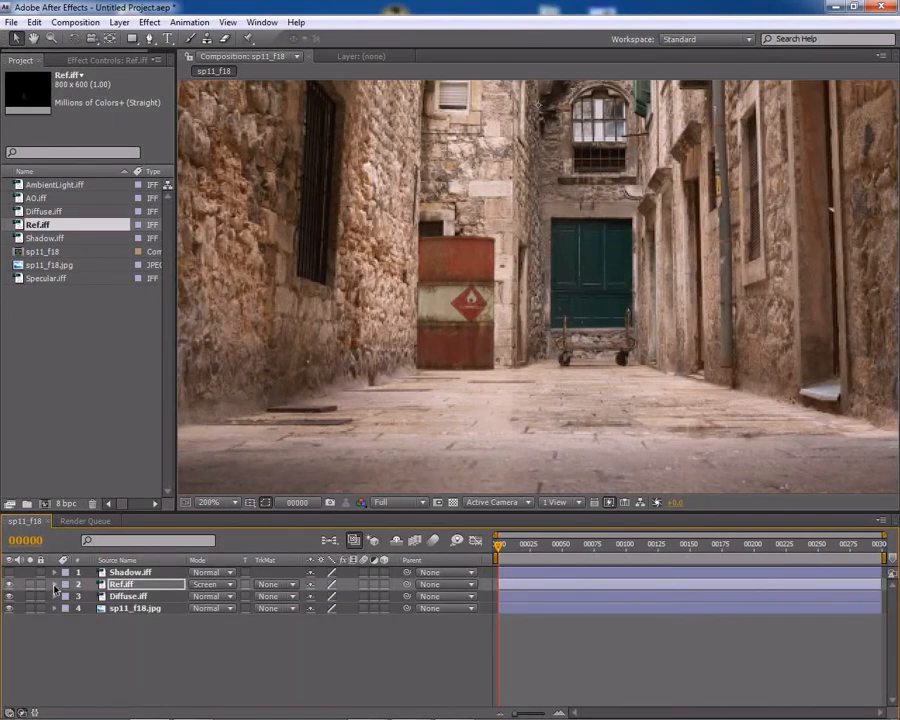
Add Specular.iff as a layer between Shadow.iff and Ref.iff with the Add blending mode, and compare its effect
{"action": "left_click", "coordinate": [44, 210]}
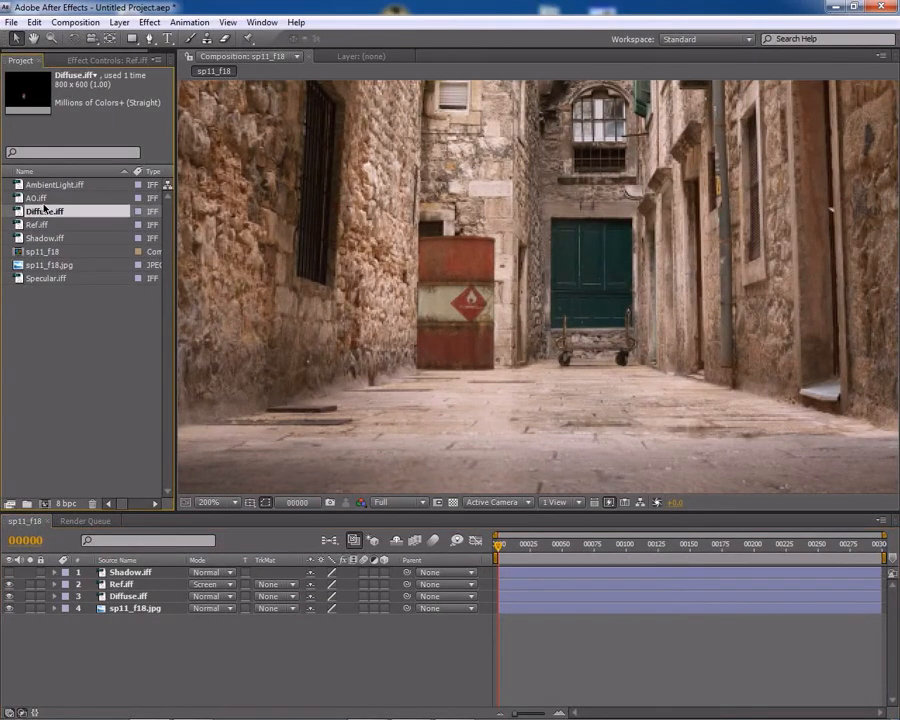
{"action": "left_click", "coordinate": [47, 238]}
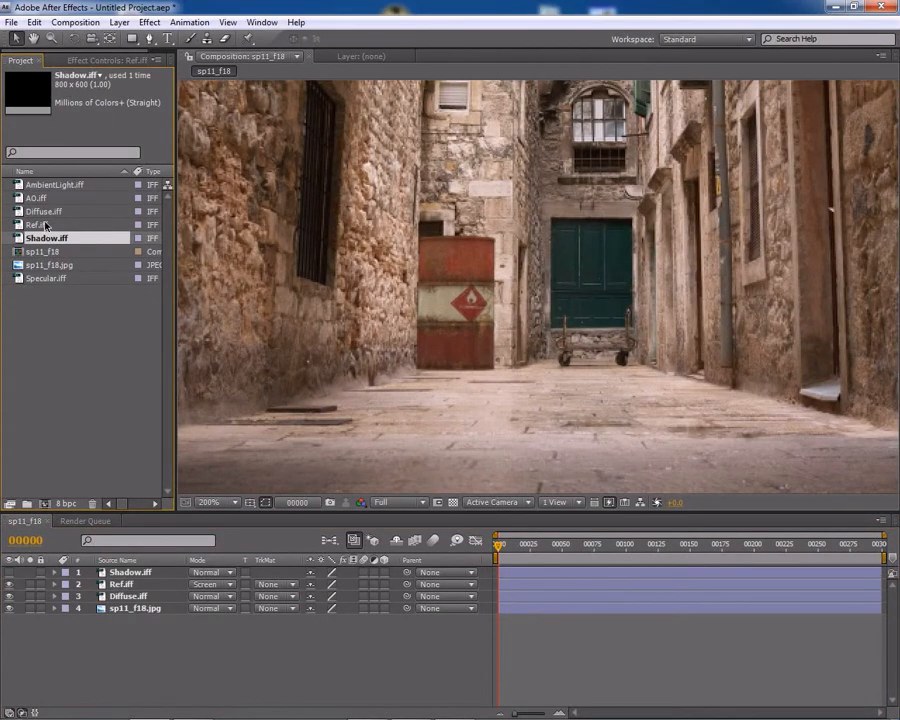
{"action": "left_click", "coordinate": [51, 186]}
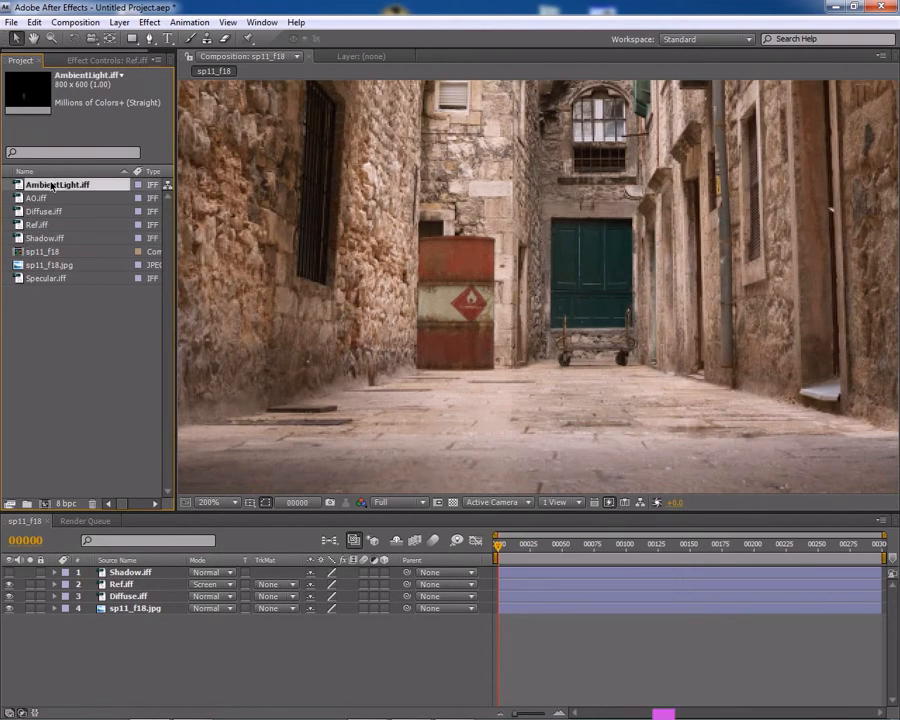
{"action": "left_click_drag", "start_coordinate": [47, 278], "coordinate": [125, 582]}
{"action": "left_click", "coordinate": [226, 584]}
{"action": "left_click", "coordinate": [214, 277]}
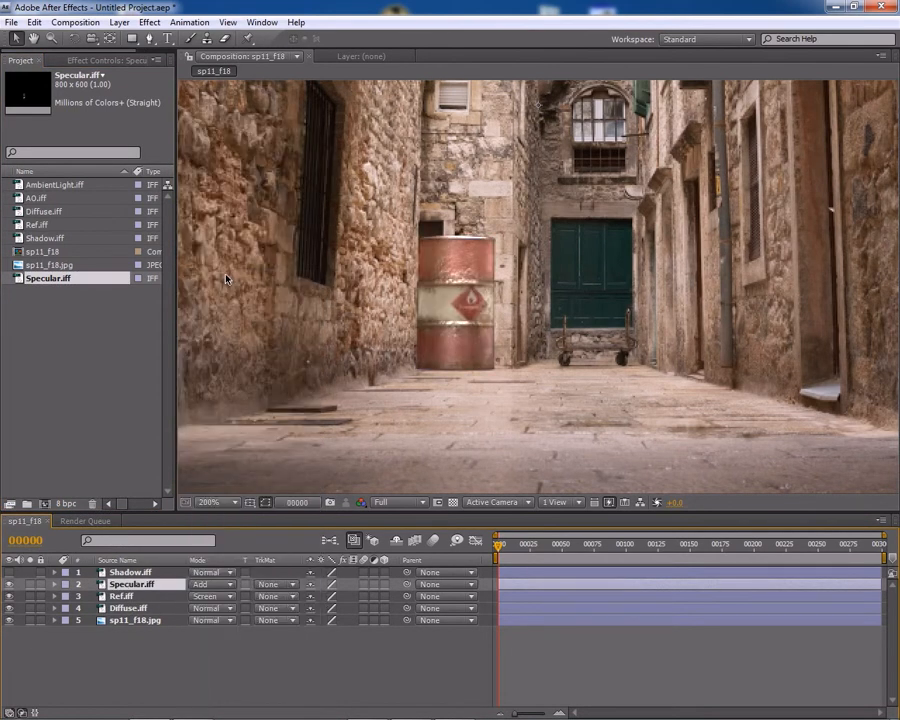
{"action": "left_click", "coordinate": [10, 584]}
{"action": "left_click", "coordinate": [10, 584]}
Check the drum's highlights at different magnifications and change the Specular.iff layer's blending mode to Screen
{"action": "scroll", "coordinate": [607, 208], "scroll_direction": "down", "scroll_amount": 3}
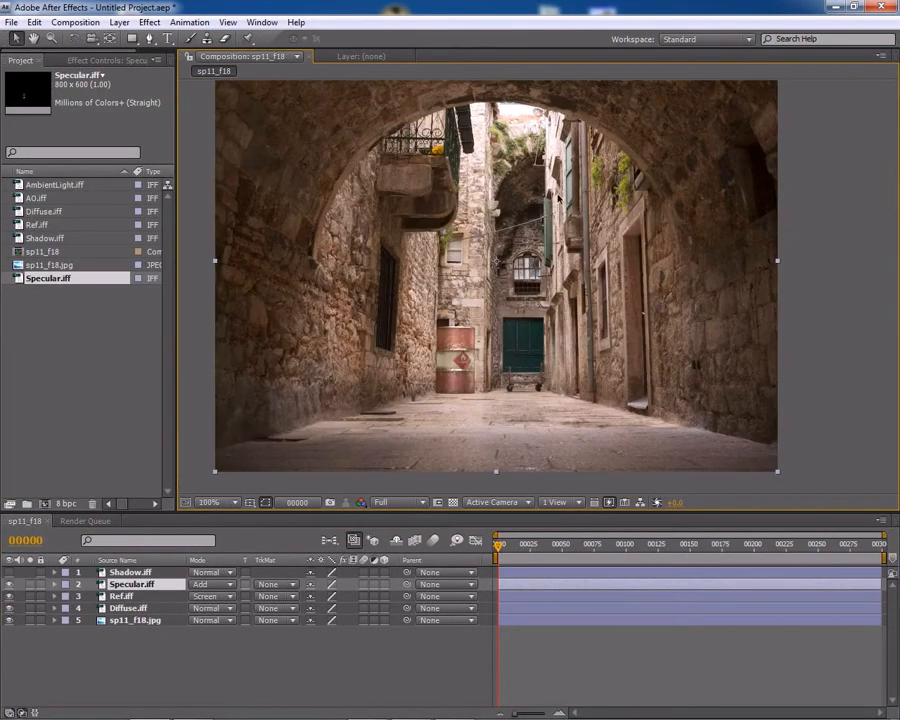
{"action": "scroll", "coordinate": [507, 311], "scroll_direction": "up", "scroll_amount": 2}
{"action": "scroll", "coordinate": [470, 343], "scroll_direction": "down", "scroll_amount": 2}
{"action": "scroll", "coordinate": [440, 328], "scroll_direction": "up", "scroll_amount": 2}
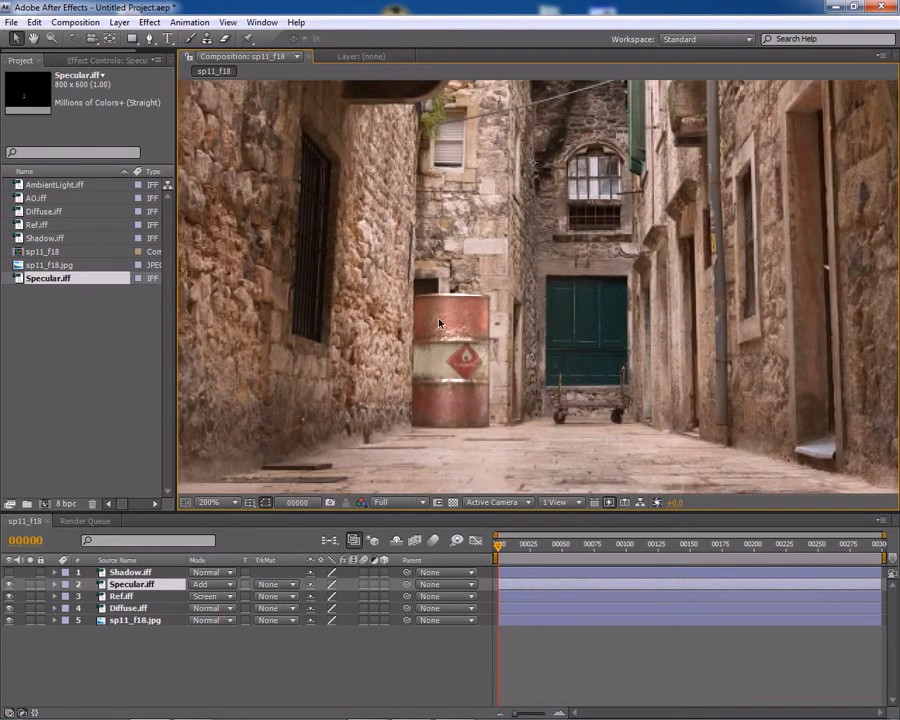
{"action": "left_click", "coordinate": [54, 584]}
{"action": "left_click", "coordinate": [66, 596]}
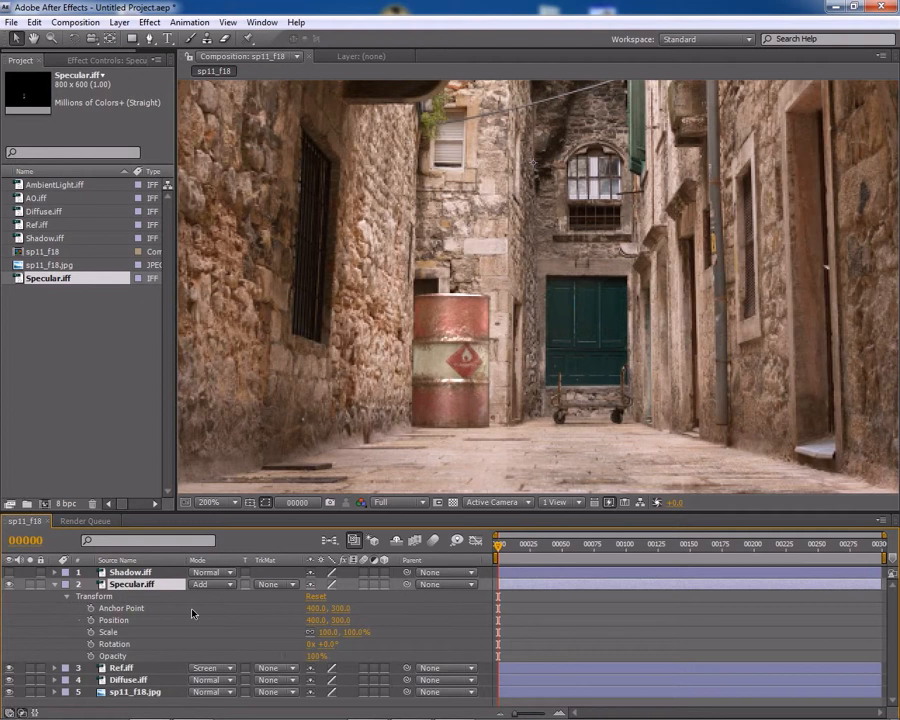
{"action": "left_click", "coordinate": [231, 589]}
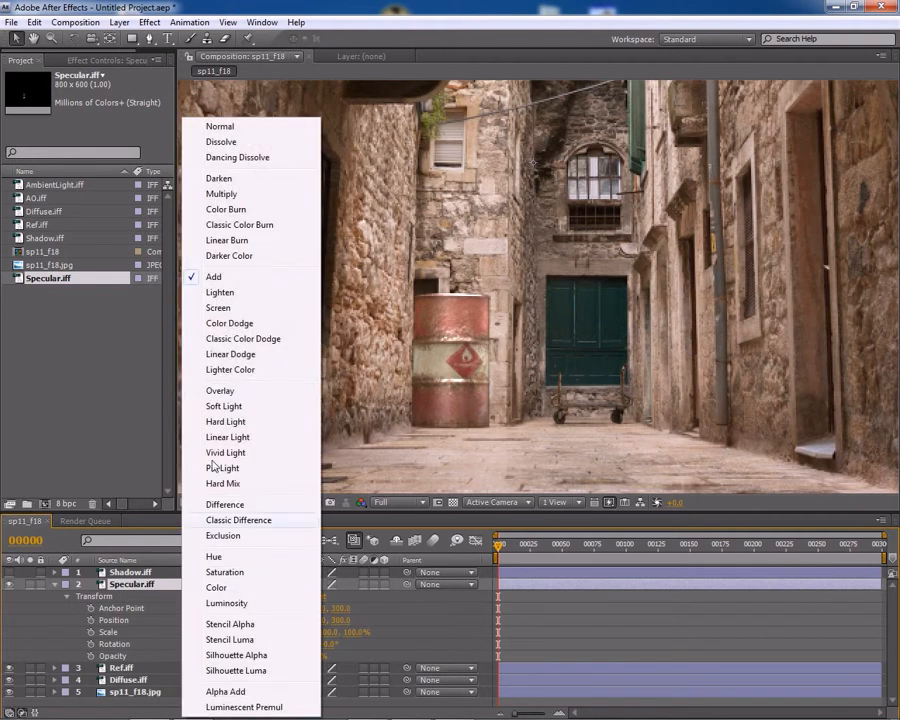
{"action": "left_click", "coordinate": [214, 306]}
Lower the Specular.iff layer's opacity to 76%, comparing the drum with the highlights off and on
{"action": "left_click_drag", "start_coordinate": [316, 656], "coordinate": [276, 656]}
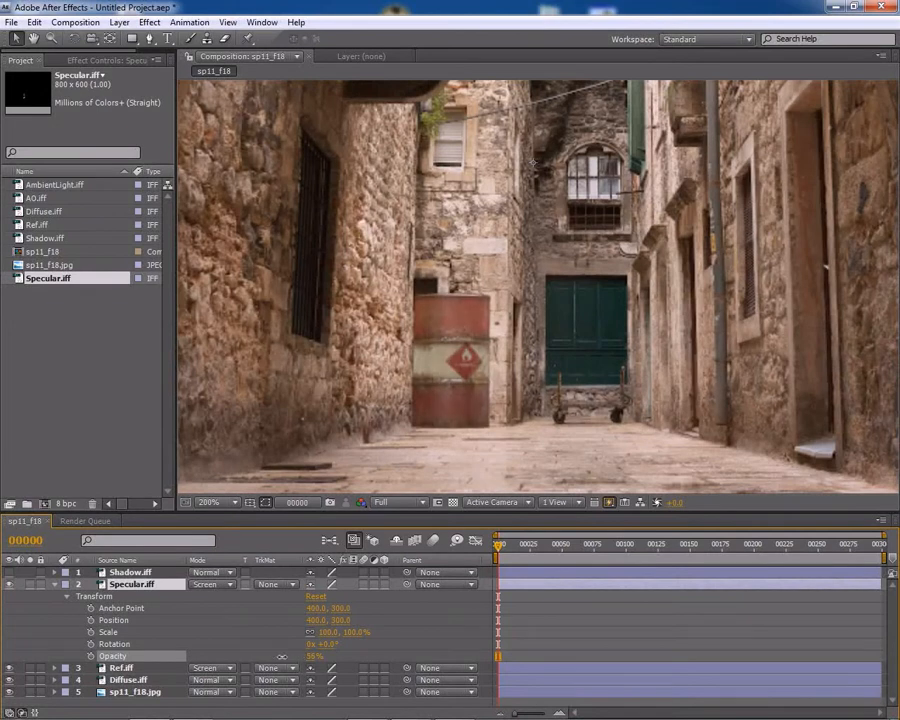
{"action": "left_click", "coordinate": [10, 586]}
{"action": "left_click", "coordinate": [10, 586]}
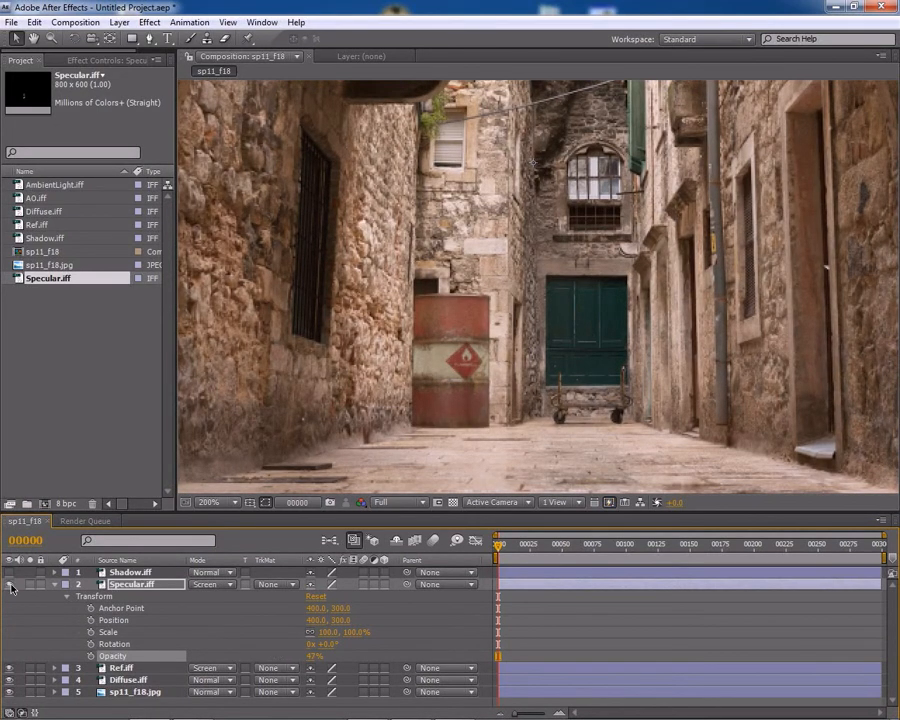
{"action": "left_click", "coordinate": [10, 586]}
{"action": "left_click", "coordinate": [10, 586]}
{"action": "left_click_drag", "start_coordinate": [314, 657], "coordinate": [289, 657]}
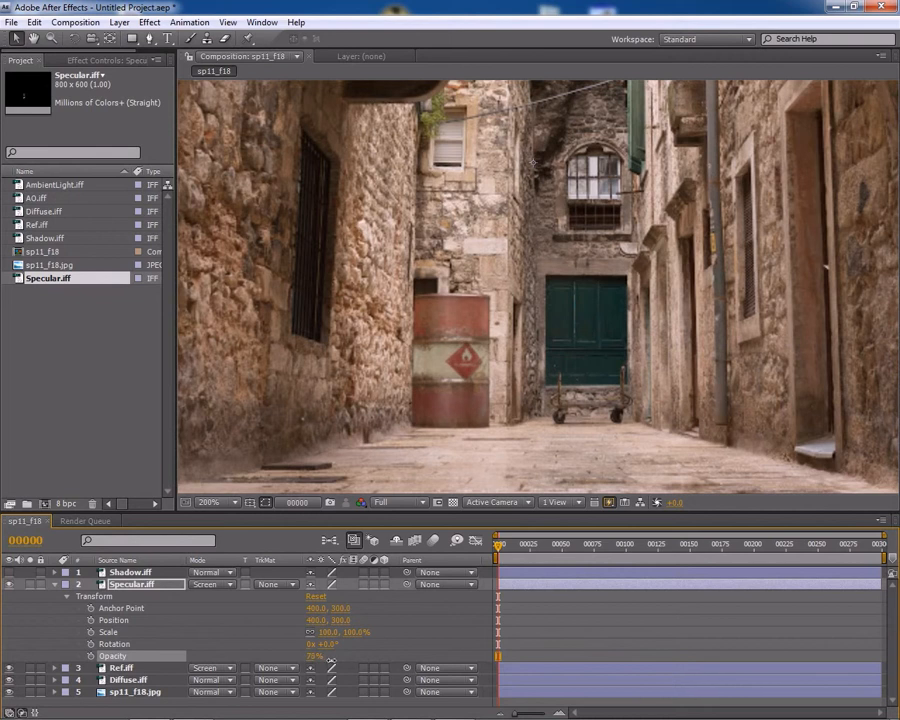
{"action": "left_click", "coordinate": [11, 586]}
{"action": "left_click", "coordinate": [11, 586]}
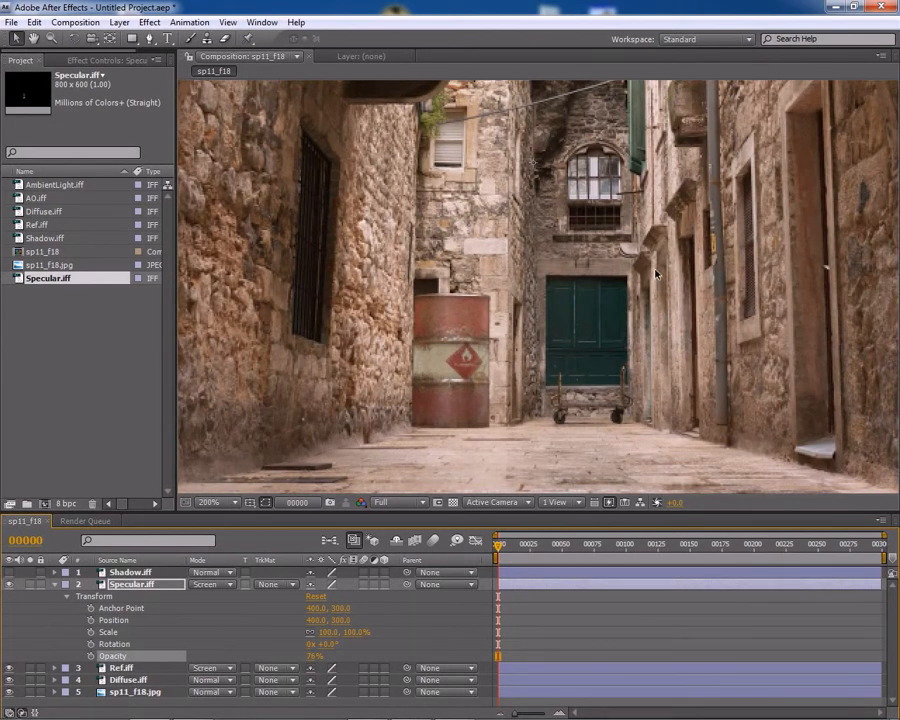
{"action": "left_click_drag", "start_coordinate": [589, 157], "coordinate": [547, 311]}
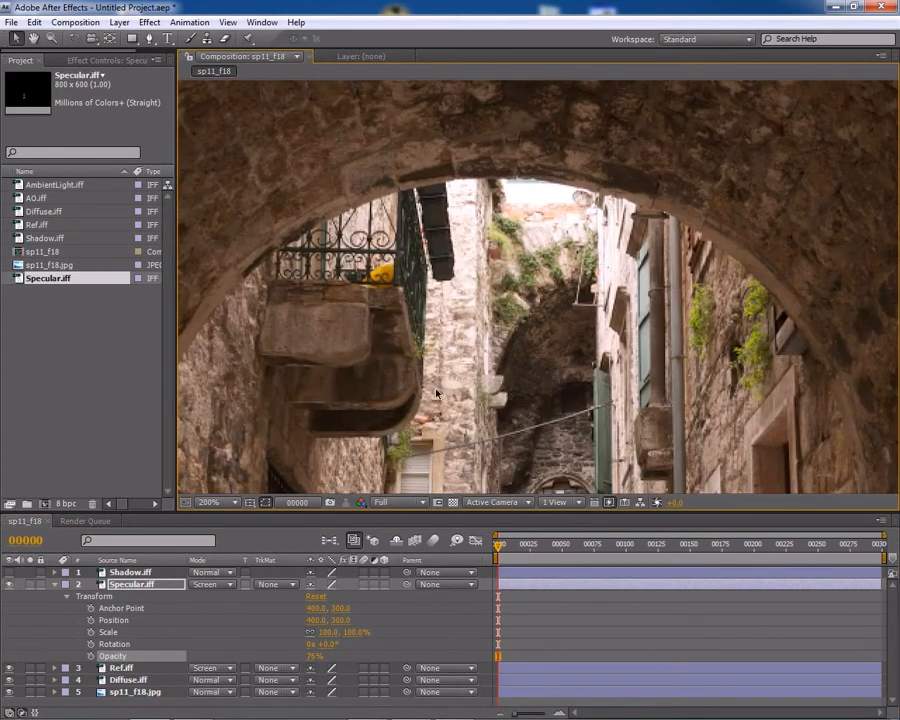
{"action": "left_click_drag", "start_coordinate": [510, 470], "coordinate": [518, 217]}
{"action": "left_click_drag", "start_coordinate": [540, 430], "coordinate": [600, 224]}
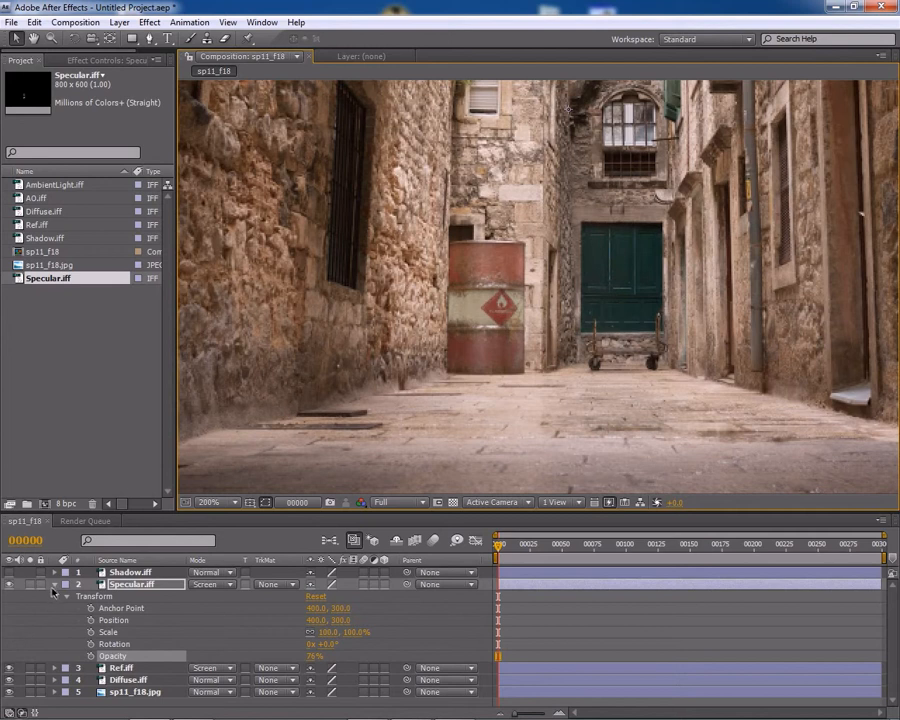
{"action": "left_click", "coordinate": [54, 584]}
Add AmbientLight.iff as a layer between Shadow.iff and Specular.iff
{"action": "left_click", "coordinate": [54, 157]}
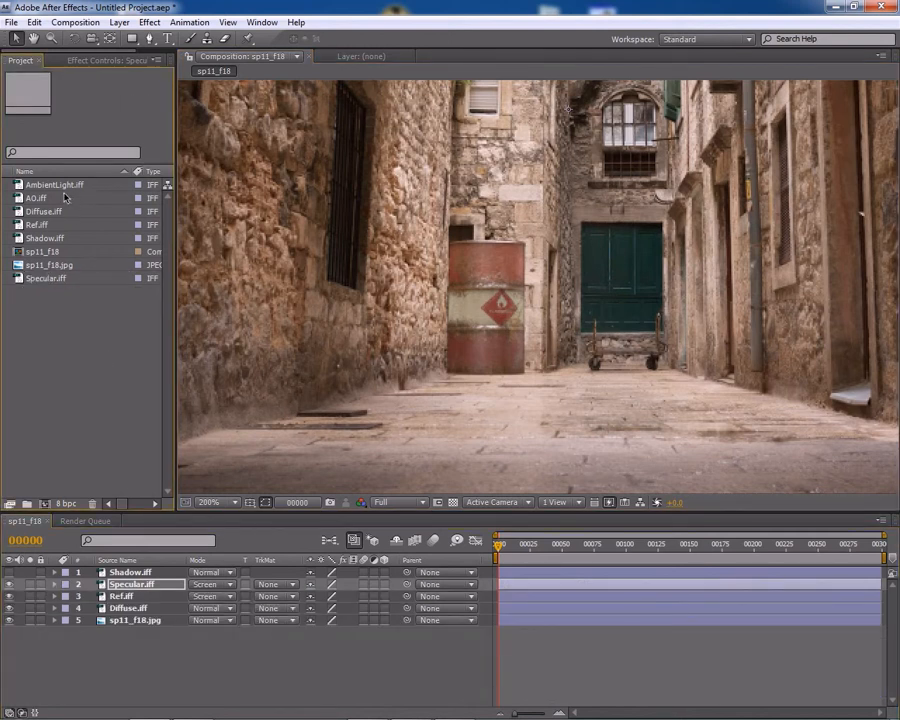
{"action": "left_click", "coordinate": [50, 185]}
{"action": "left_click_drag", "start_coordinate": [50, 185], "coordinate": [117, 583]}
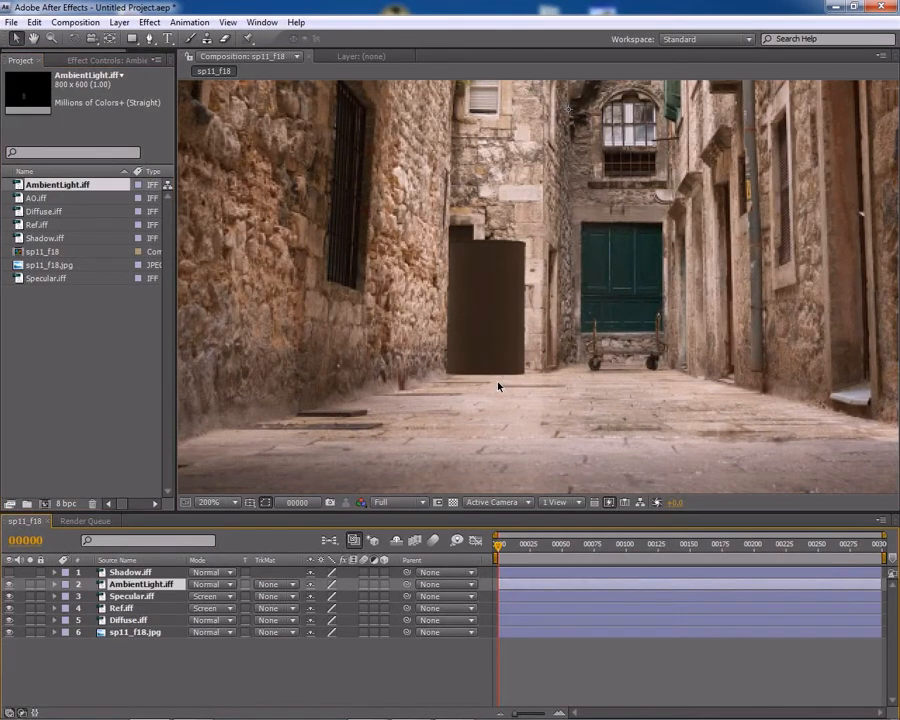
Try Multiply on the AmbientLight.iff layer, switch its blending mode to Screen, and compare the drum with the layer off and on
{"action": "left_click", "coordinate": [215, 584]}
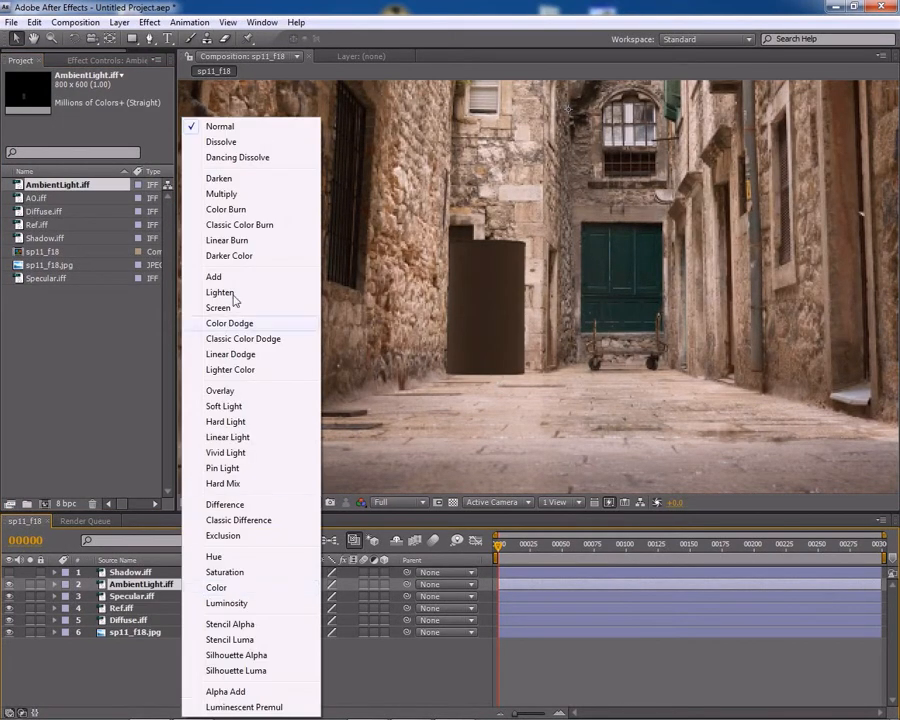
{"action": "left_click", "coordinate": [221, 194]}
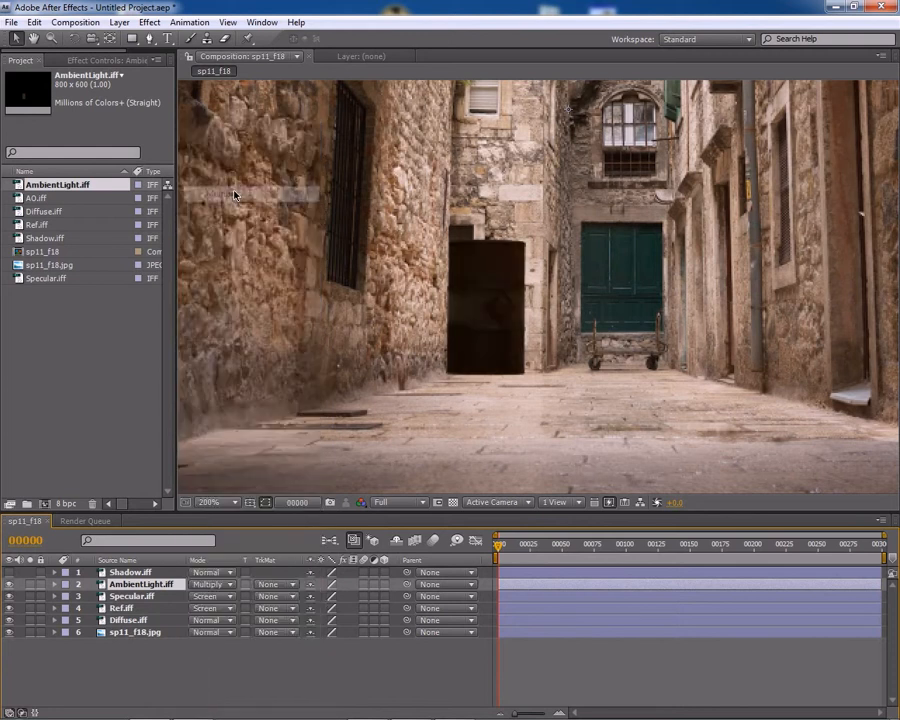
{"action": "left_click", "coordinate": [215, 584]}
{"action": "left_click", "coordinate": [220, 308]}
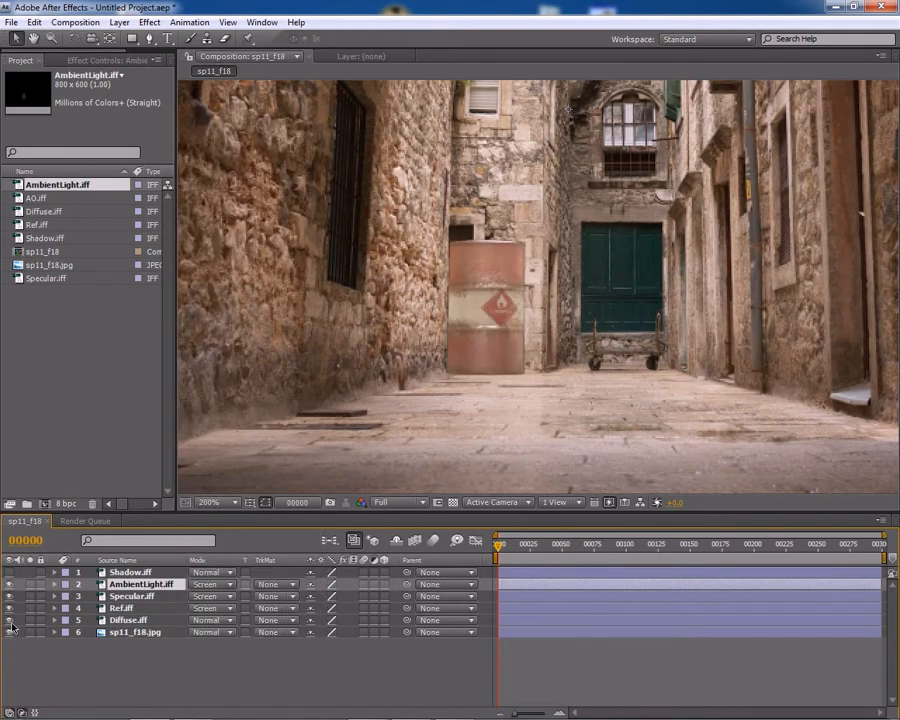
{"action": "left_click", "coordinate": [9, 586]}
{"action": "left_click", "coordinate": [9, 586]}
Lower the AmbientLight.iff layer's opacity to 40% and turn the Shadow.iff layer back on
{"action": "left_click", "coordinate": [54, 585]}
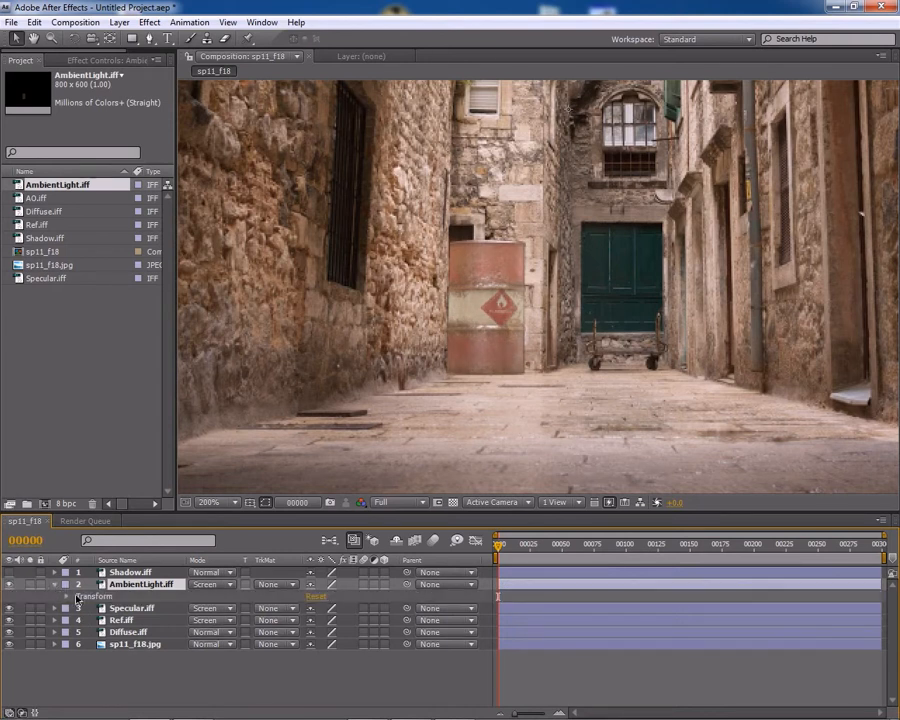
{"action": "left_click", "coordinate": [67, 597]}
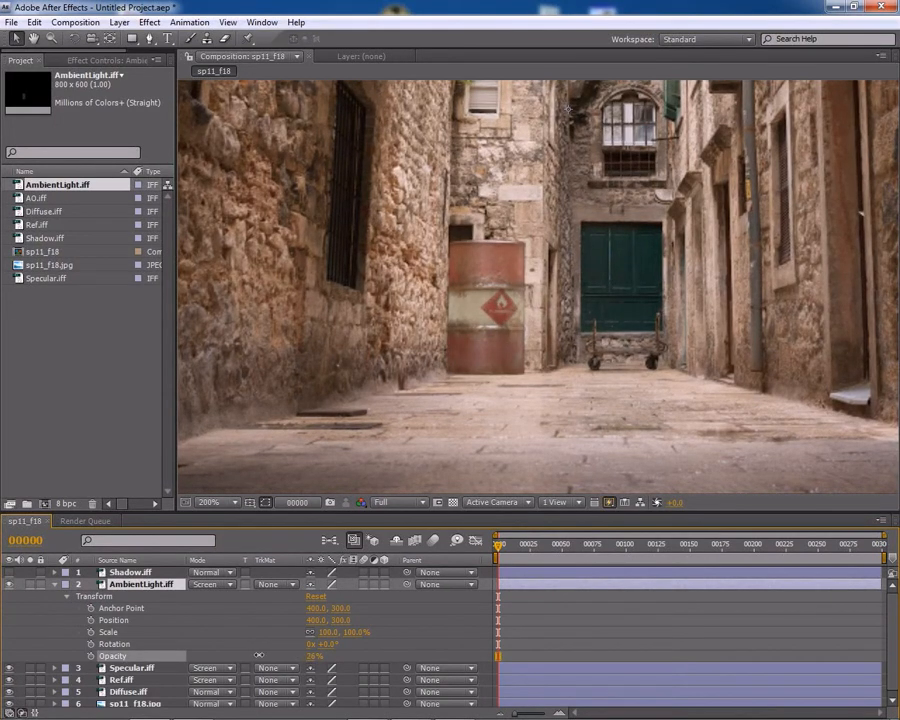
{"action": "left_click_drag", "start_coordinate": [259, 655], "coordinate": [9, 589]}
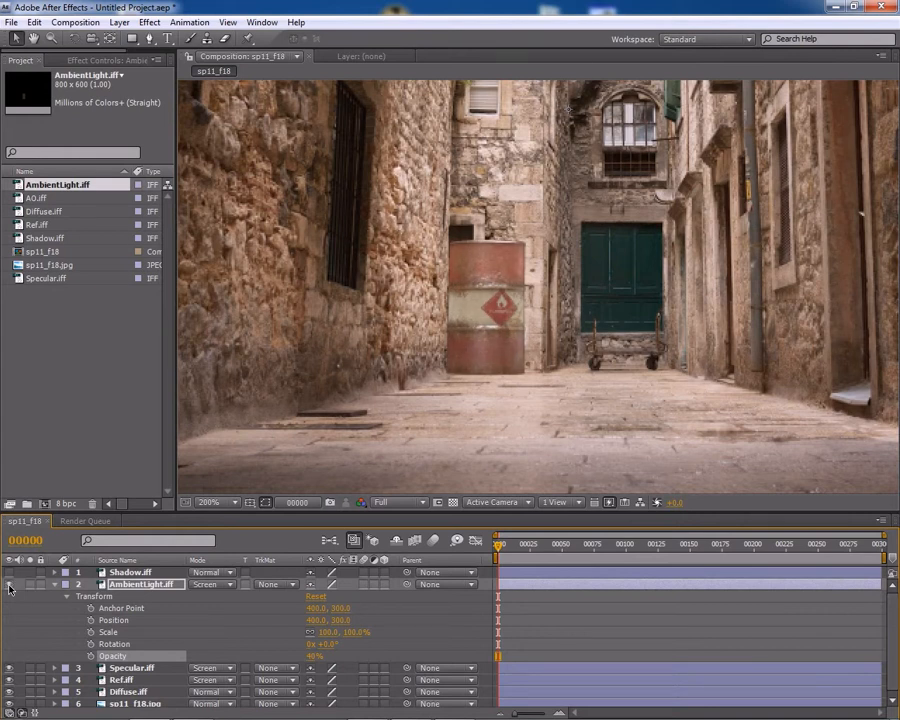
{"action": "left_click", "coordinate": [54, 584]}
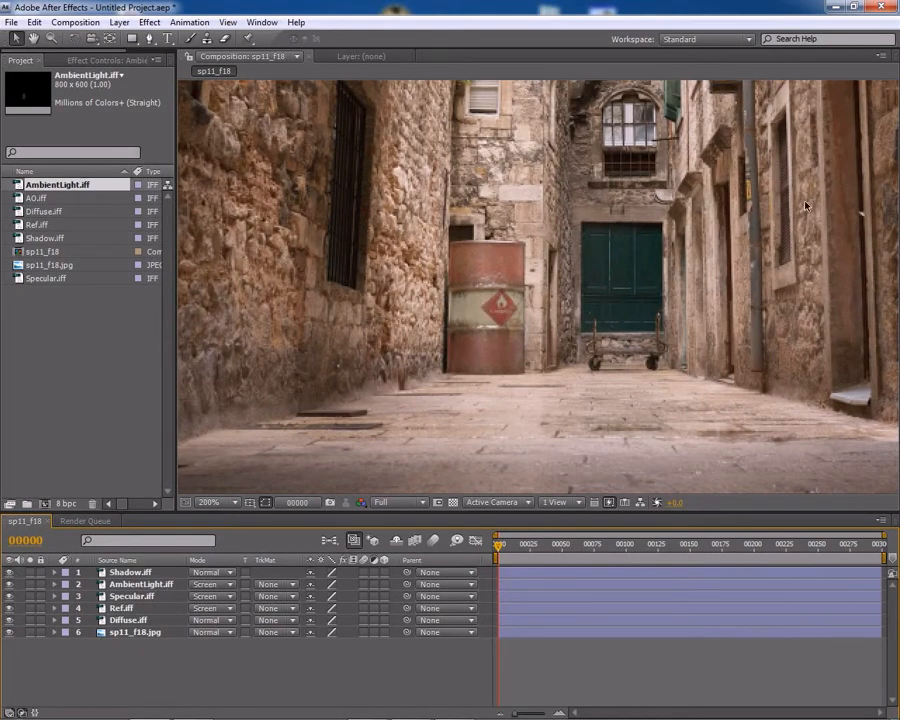
Lower the Shadow.iff layer's opacity to about 48%, comparing the enlarged drum with the shadow off and on
{"action": "key", "text": "period"}
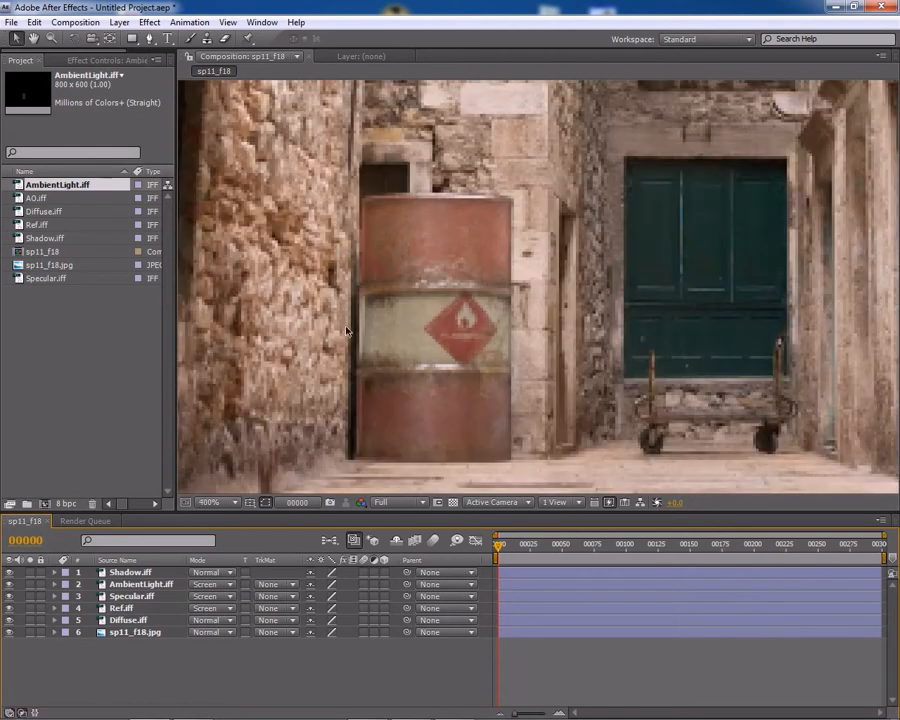
{"action": "left_click", "coordinate": [56, 573]}
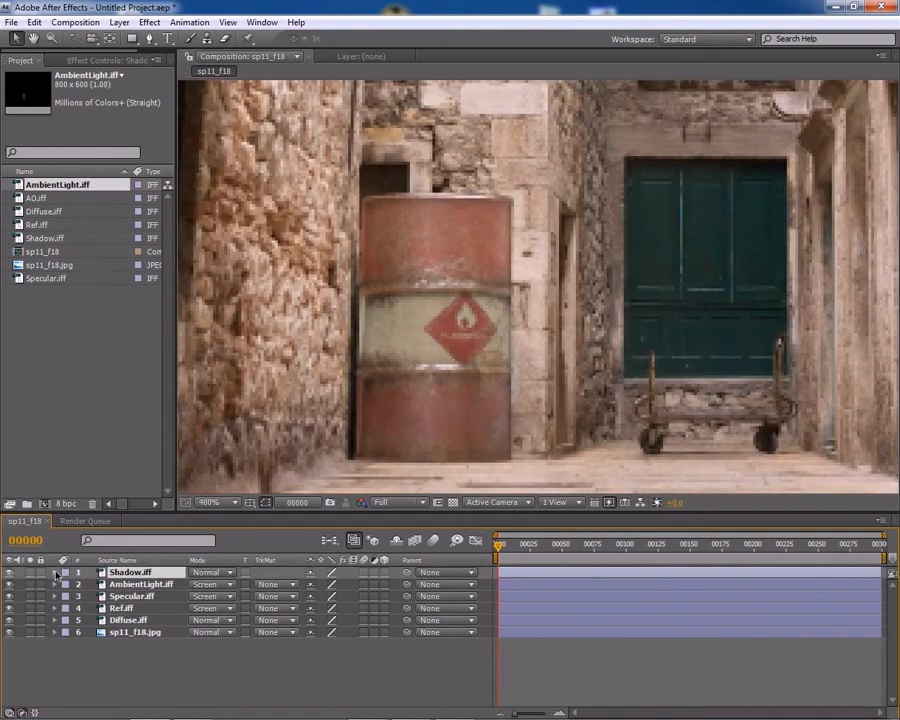
{"action": "left_click", "coordinate": [55, 573]}
{"action": "left_click", "coordinate": [67, 586]}
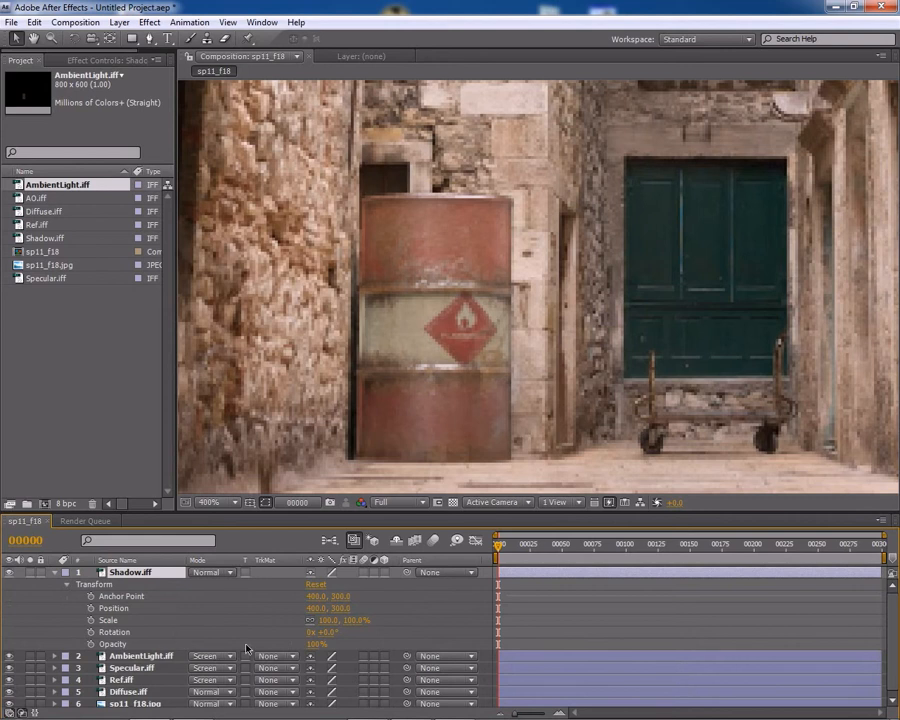
{"action": "mouse_move", "coordinate": [315, 645]}
{"action": "left_mouse_down"}
{"action": "mouse_move", "coordinate": [295, 645]}
{"action": "mouse_move", "coordinate": [319, 652]}
{"action": "left_mouse_up"}
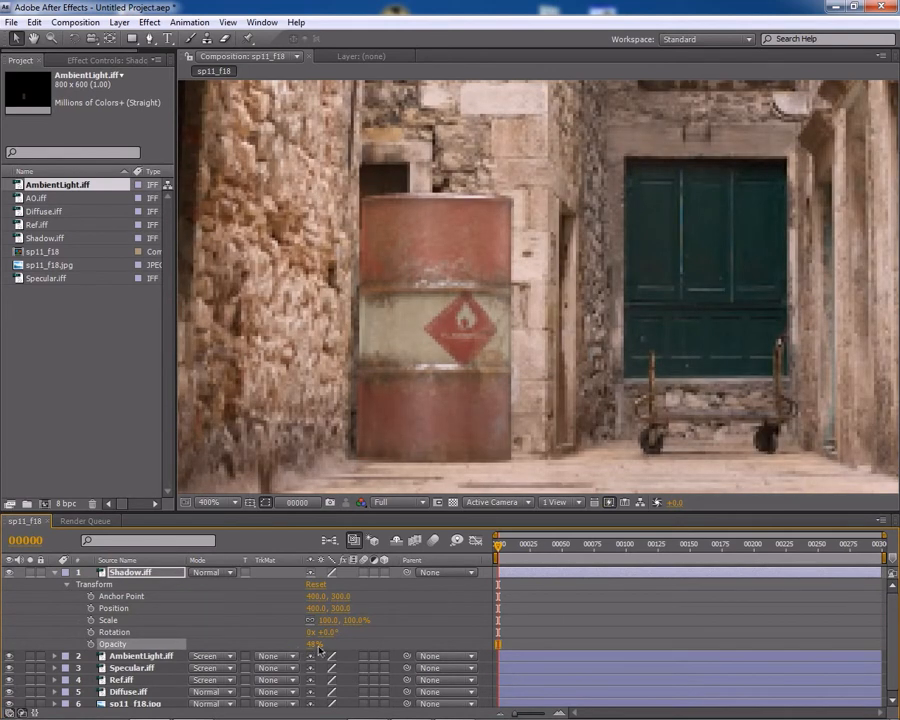
{"action": "left_click", "coordinate": [9, 573]}
{"action": "left_click", "coordinate": [9, 573]}
{"action": "left_click", "coordinate": [9, 573]}
{"action": "left_click", "coordinate": [9, 573]}
Raise the Shadow.iff layer's opacity to 68% and try the Screen and Multiply blending modes on it
{"action": "left_click_drag", "start_coordinate": [312, 644], "coordinate": [326, 645]}
{"action": "left_click", "coordinate": [214, 572]}
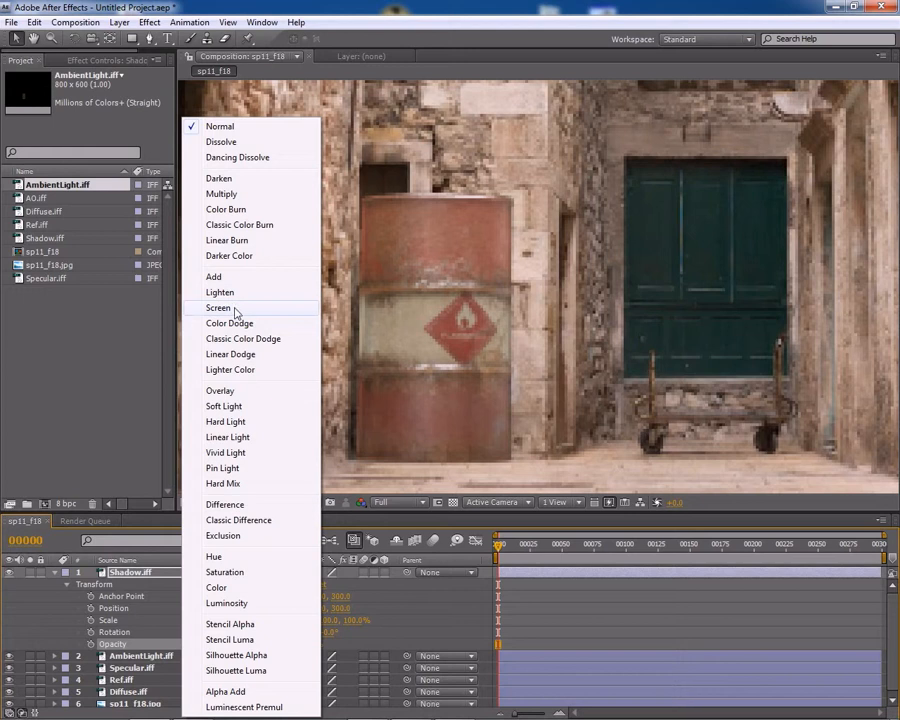
{"action": "left_click", "coordinate": [236, 309]}
{"action": "left_click", "coordinate": [227, 576]}
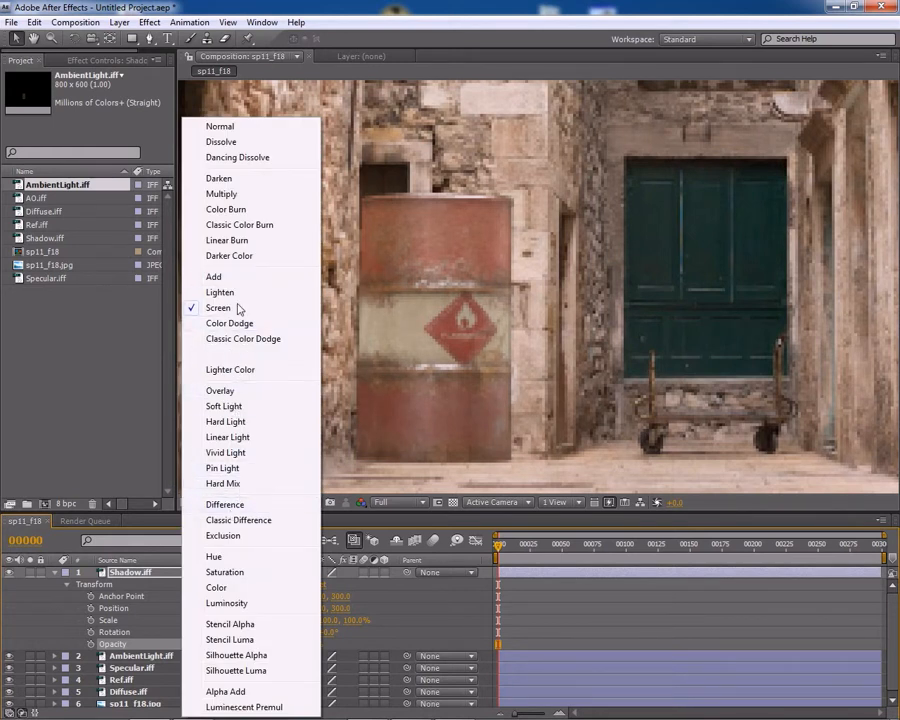
{"action": "left_click", "coordinate": [230, 195]}
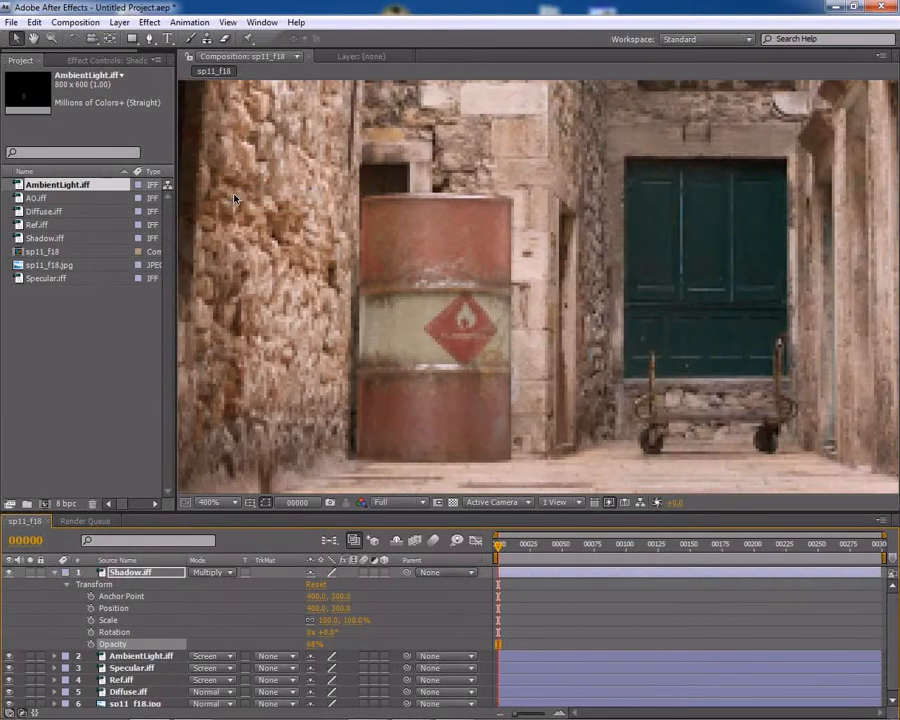
Set the Shadow.iff layer's blending mode to Overlay, compare its effect, and reduce its opacity to about 48%
{"action": "left_click", "coordinate": [213, 572]}
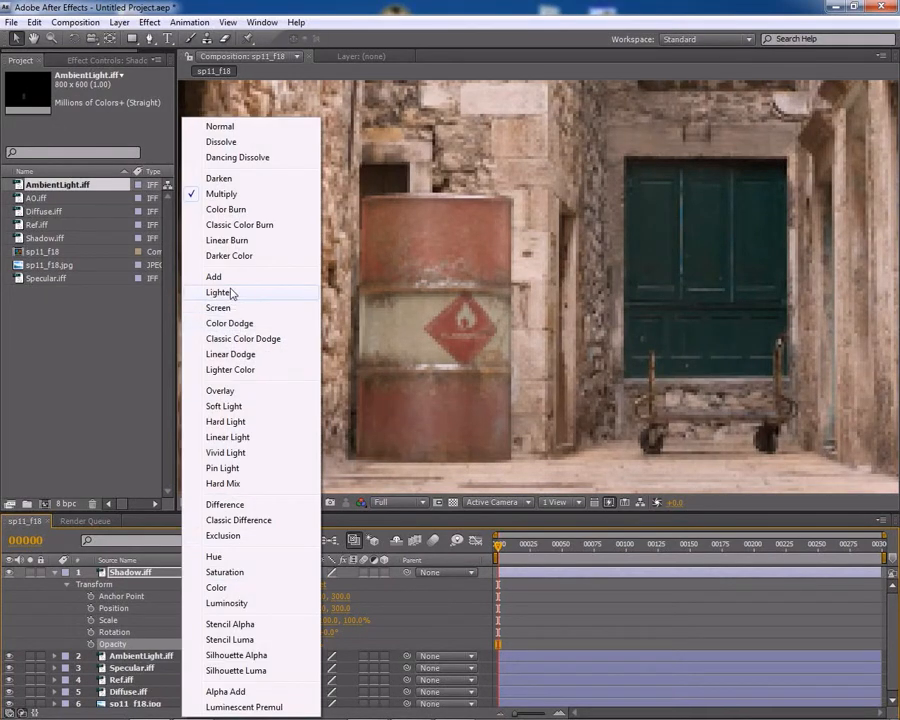
{"action": "left_click", "coordinate": [220, 391]}
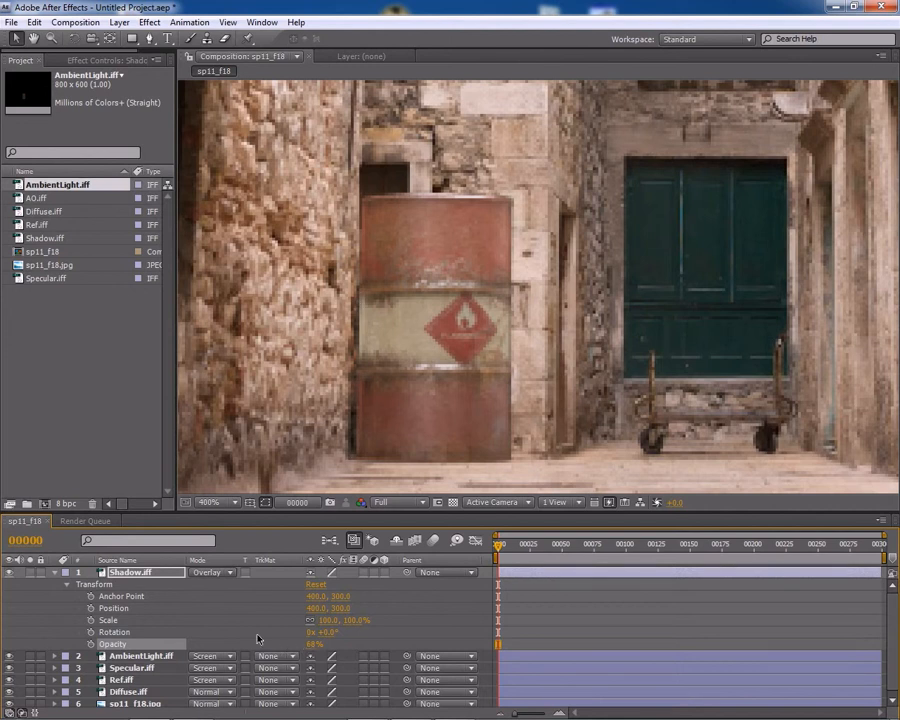
{"action": "left_click", "coordinate": [10, 573]}
{"action": "left_click", "coordinate": [10, 573]}
{"action": "left_click", "coordinate": [10, 573]}
{"action": "left_click", "coordinate": [10, 573]}
{"action": "mouse_move", "coordinate": [313, 646]}
{"action": "left_mouse_down"}
{"action": "mouse_move", "coordinate": [322, 645]}
{"action": "mouse_move", "coordinate": [297, 645]}
{"action": "left_mouse_up"}
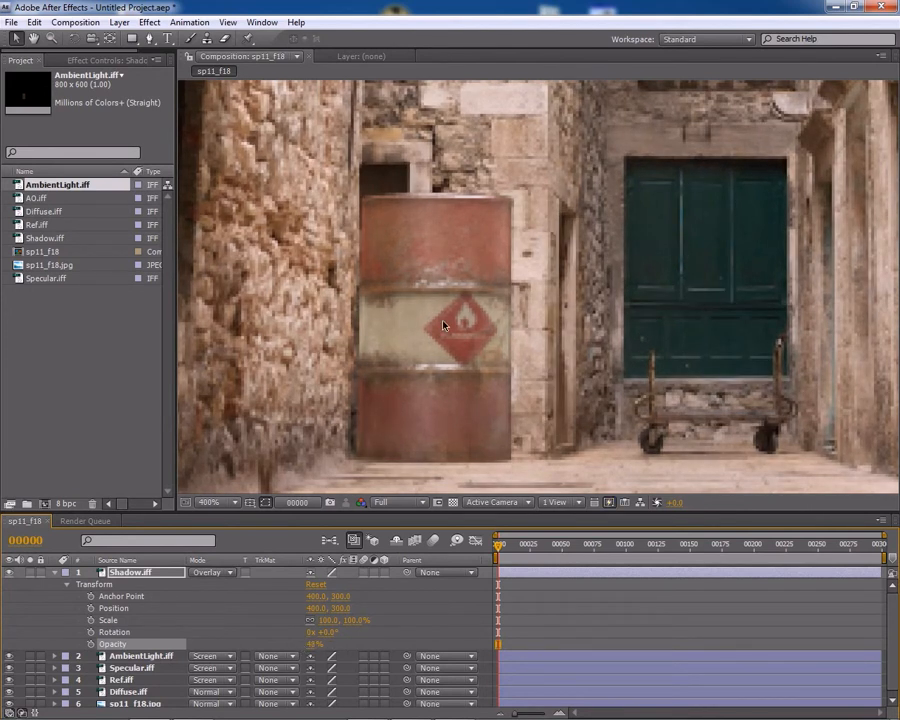
{"action": "key", "text": "comma"}
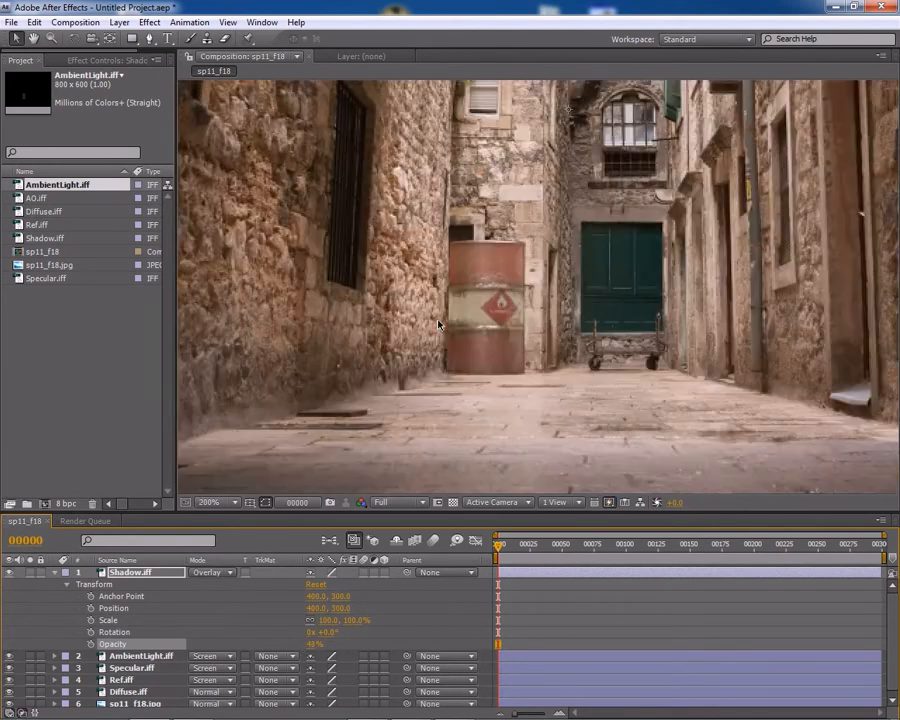
{"action": "left_click", "coordinate": [56, 574]}
Add AO.iff as the topmost layer and set its blending mode to Multiply
{"action": "left_click", "coordinate": [80, 584]}
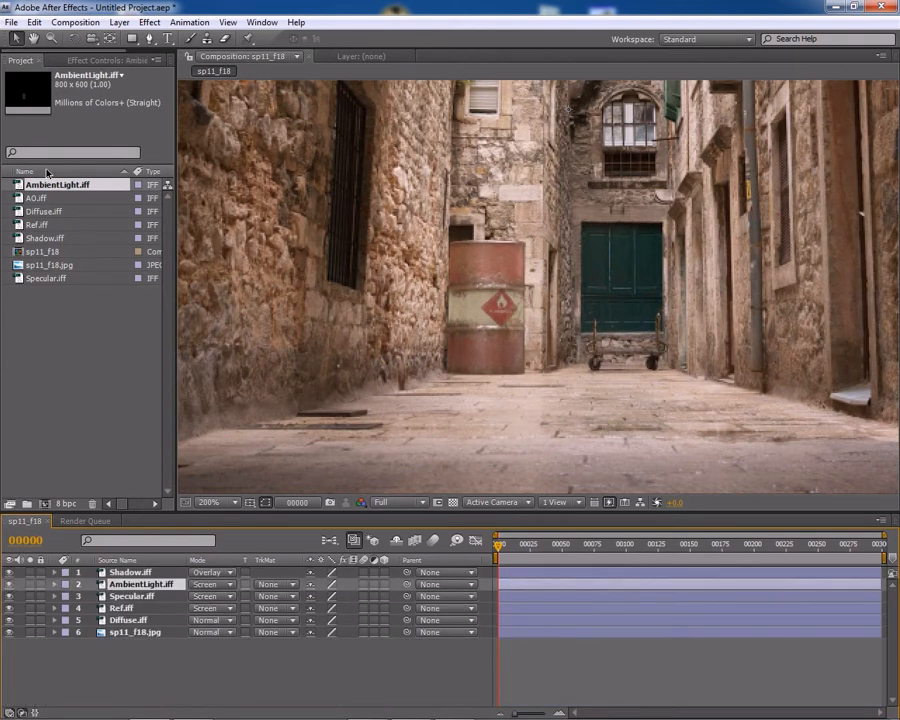
{"action": "left_click_drag", "start_coordinate": [35, 198], "coordinate": [121, 572]}
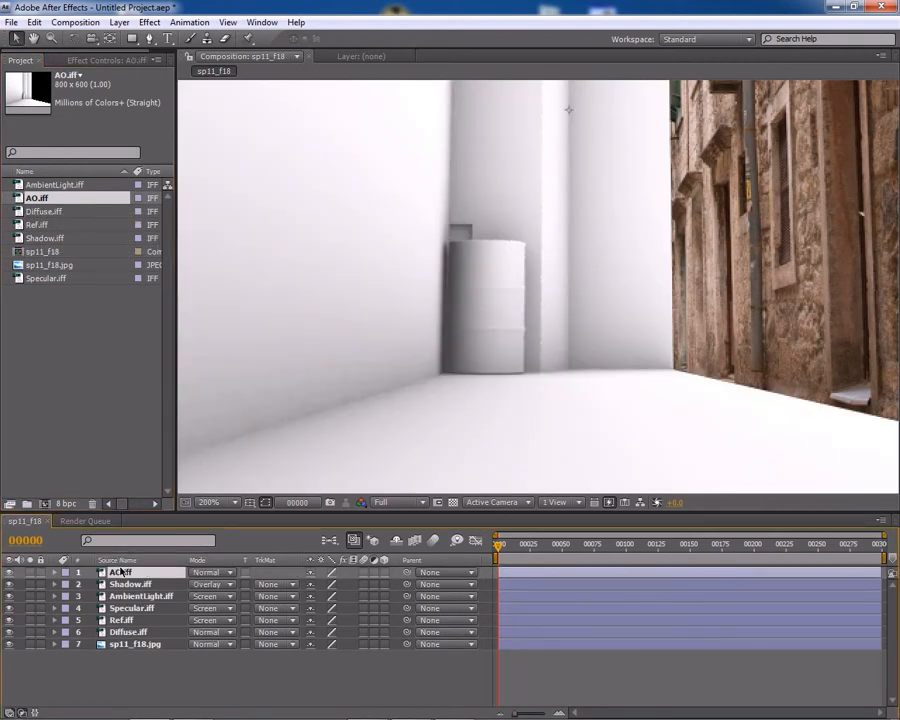
{"action": "left_click", "coordinate": [226, 572]}
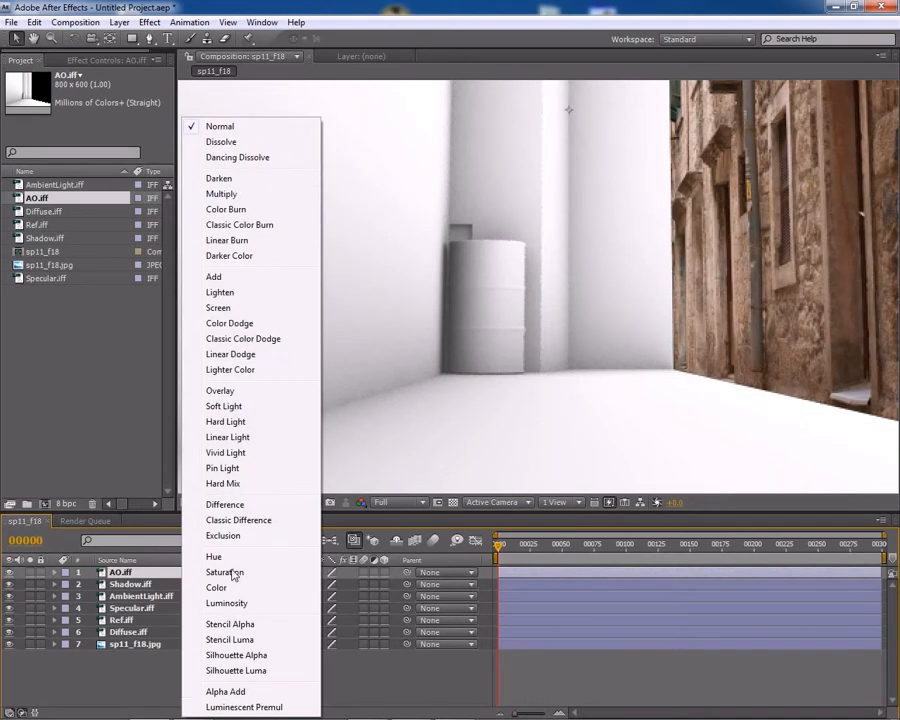
{"action": "left_click", "coordinate": [222, 193]}
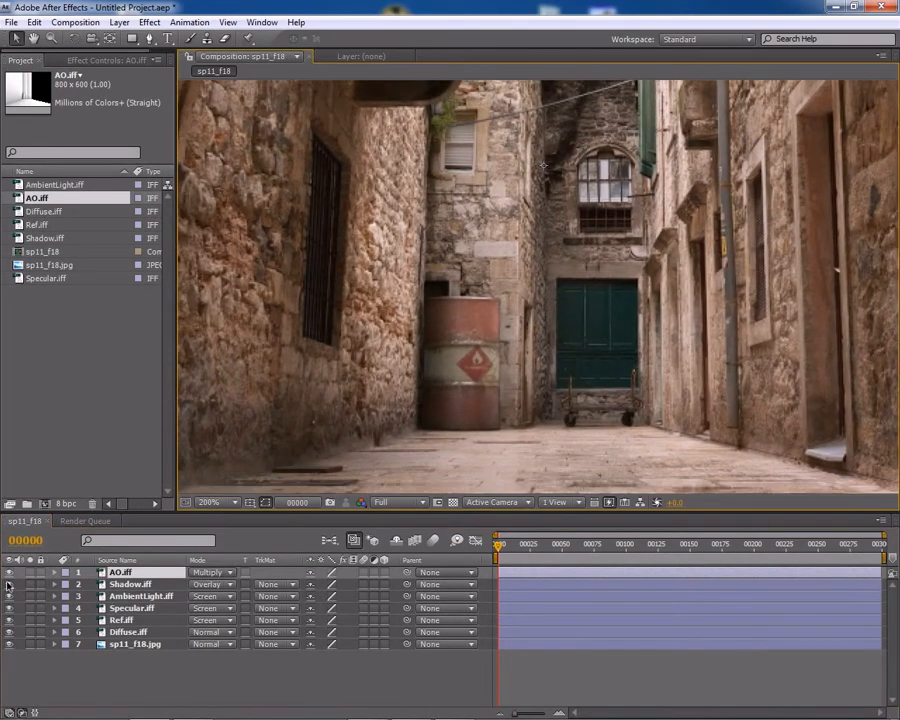
Compare the scene with the AO.iff layer off and on to examine its contact shading around the drum
{"action": "left_click", "coordinate": [9, 572]}
{"action": "left_click", "coordinate": [9, 572]}
{"action": "left_click", "coordinate": [9, 572]}
{"action": "left_click", "coordinate": [9, 572]}
{"action": "left_click", "coordinate": [9, 572]}
{"action": "left_click", "coordinate": [9, 572]}
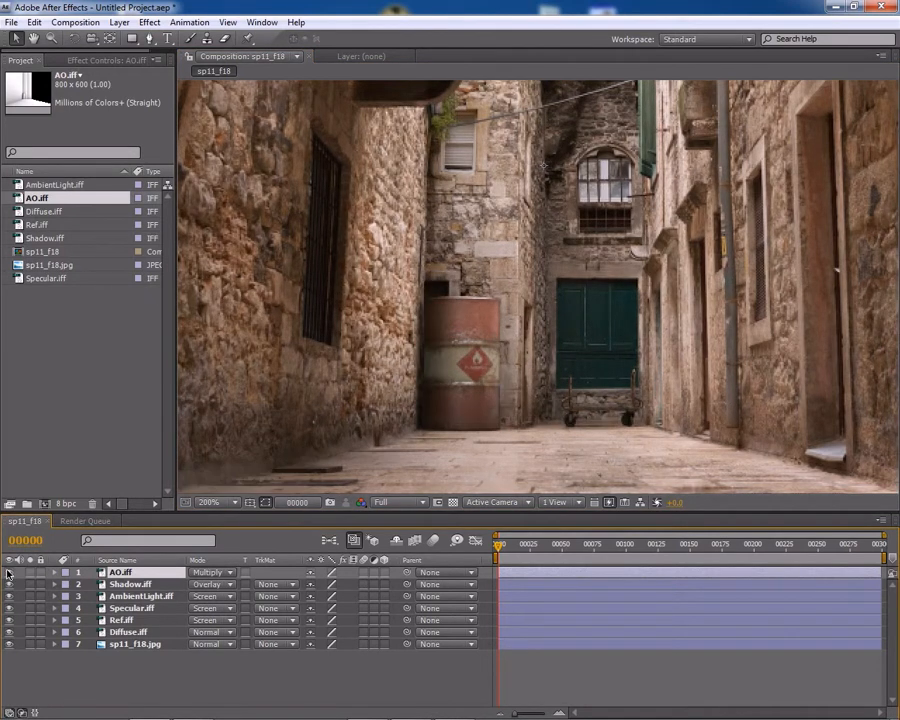
{"action": "left_click", "coordinate": [9, 572]}
{"action": "left_click", "coordinate": [9, 572]}
Lower the AO.iff layer's opacity to 72%, comparing the scene with the ambient occlusion off and on
{"action": "left_click", "coordinate": [55, 572]}
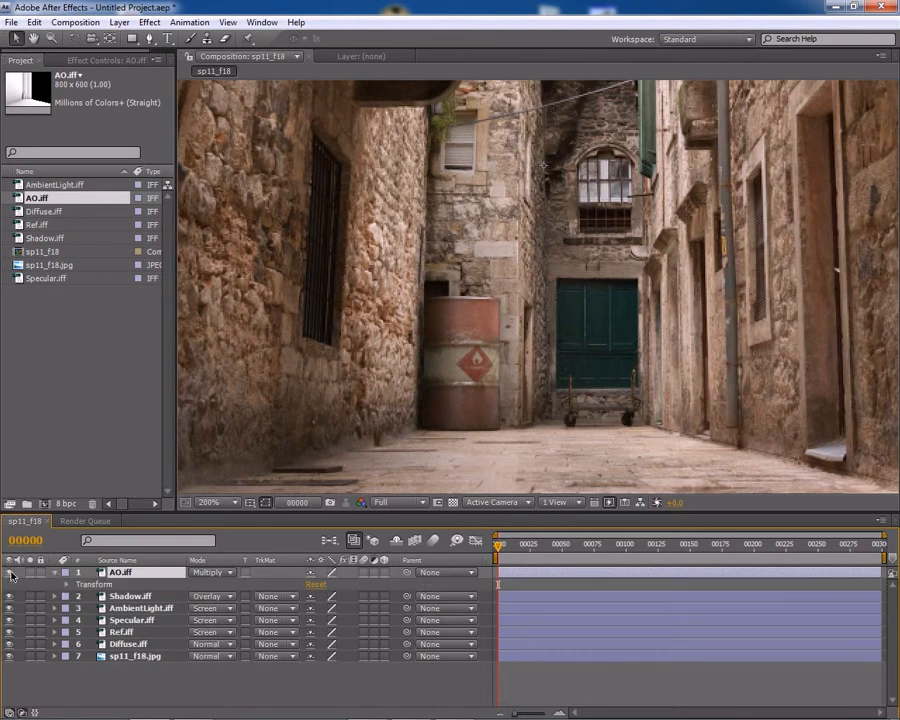
{"action": "left_click", "coordinate": [9, 572]}
{"action": "left_click", "coordinate": [9, 572]}
{"action": "left_click", "coordinate": [9, 572]}
{"action": "left_click", "coordinate": [9, 572]}
{"action": "left_click", "coordinate": [66, 584]}
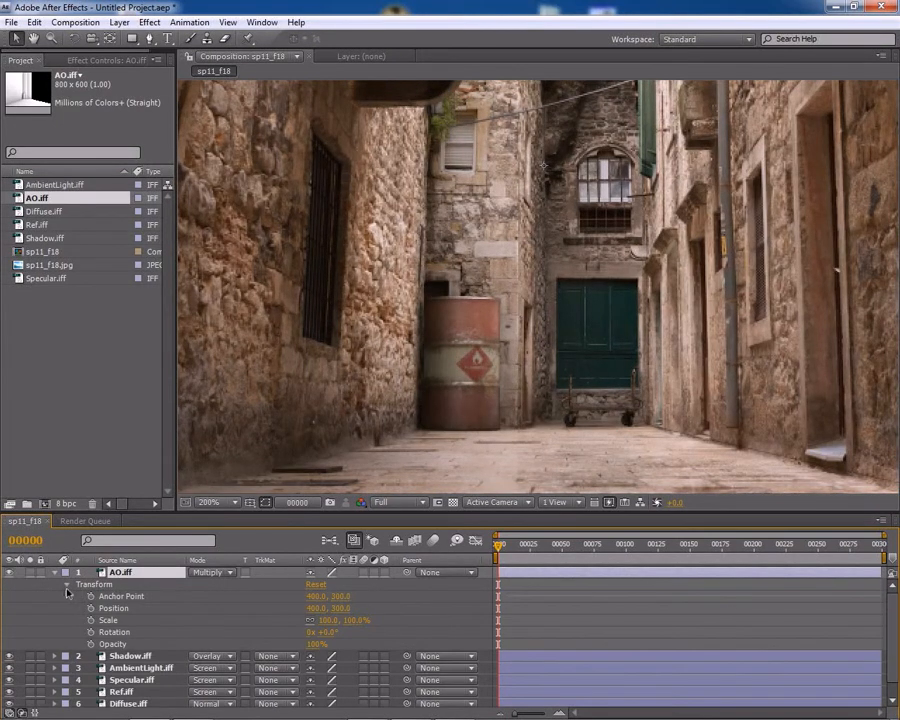
{"action": "left_click_drag", "start_coordinate": [318, 643], "coordinate": [295, 646]}
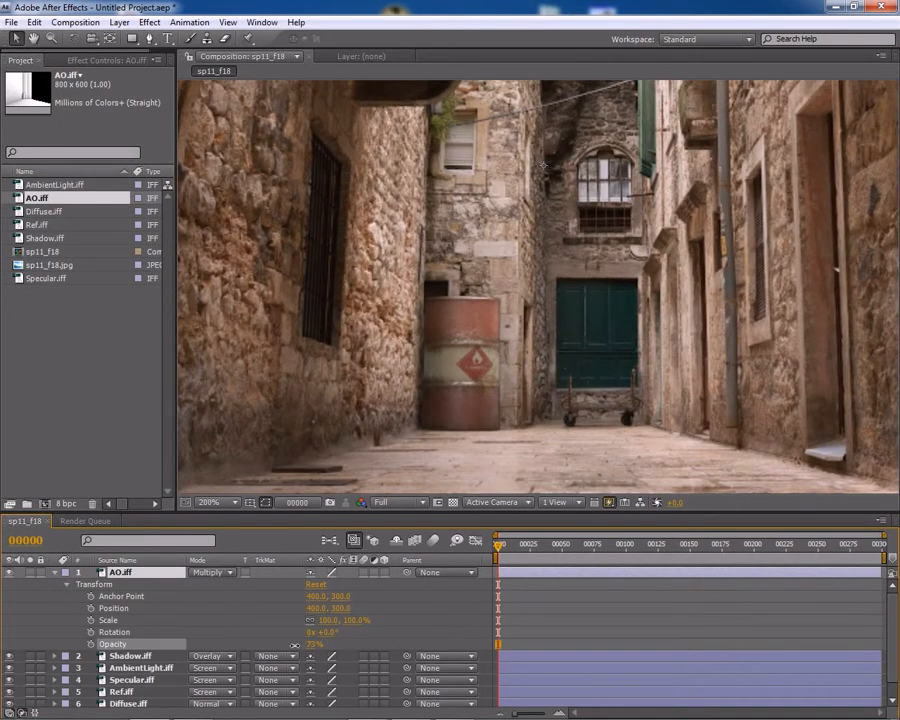
{"action": "left_click", "coordinate": [9, 572]}
{"action": "left_click", "coordinate": [9, 572]}
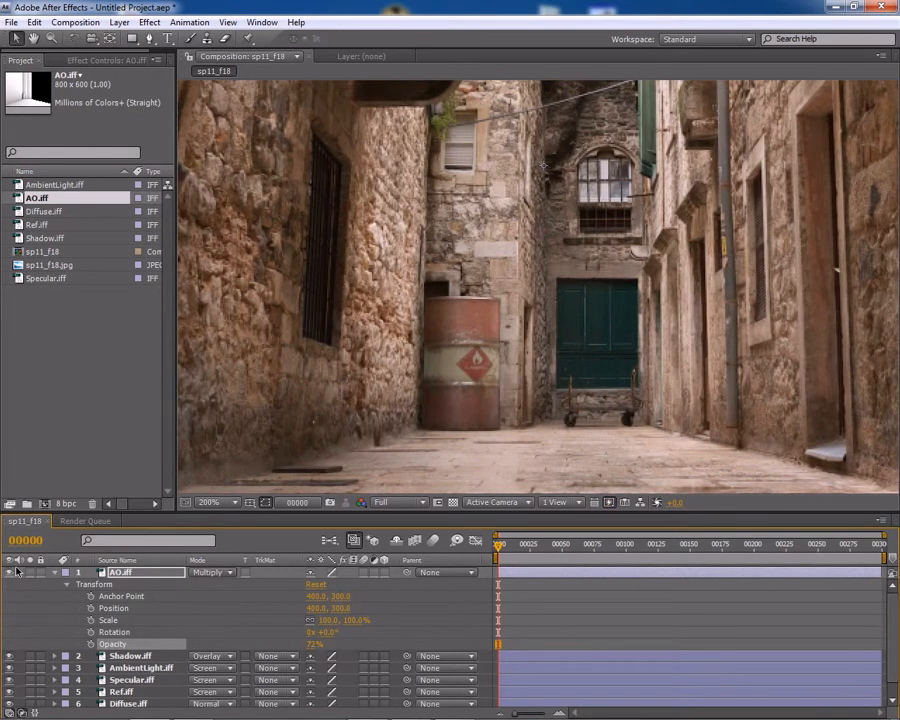
Collapse the AO.iff layer's properties and examine how the drum blends into the alley, both in the whole frame and close up
{"action": "left_click", "coordinate": [55, 575]}
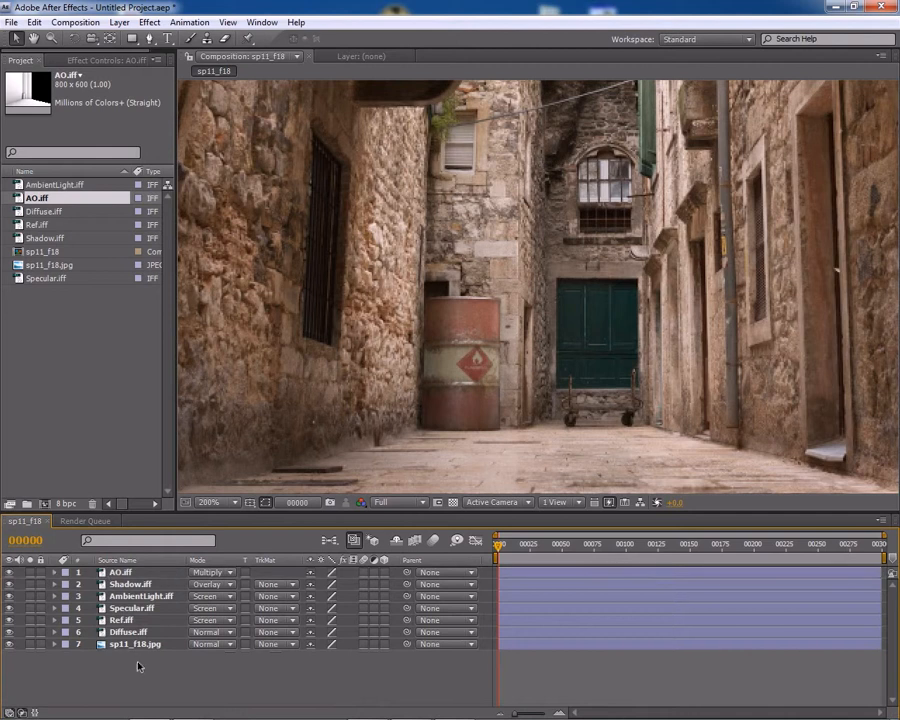
{"action": "key", "text": "period"}
{"action": "middle_click_drag", "start_coordinate": [486, 418], "coordinate": [498, 255]}
{"action": "key", "text": "comma"}
{"action": "key", "text": "comma"}
{"action": "key", "text": "comma"}
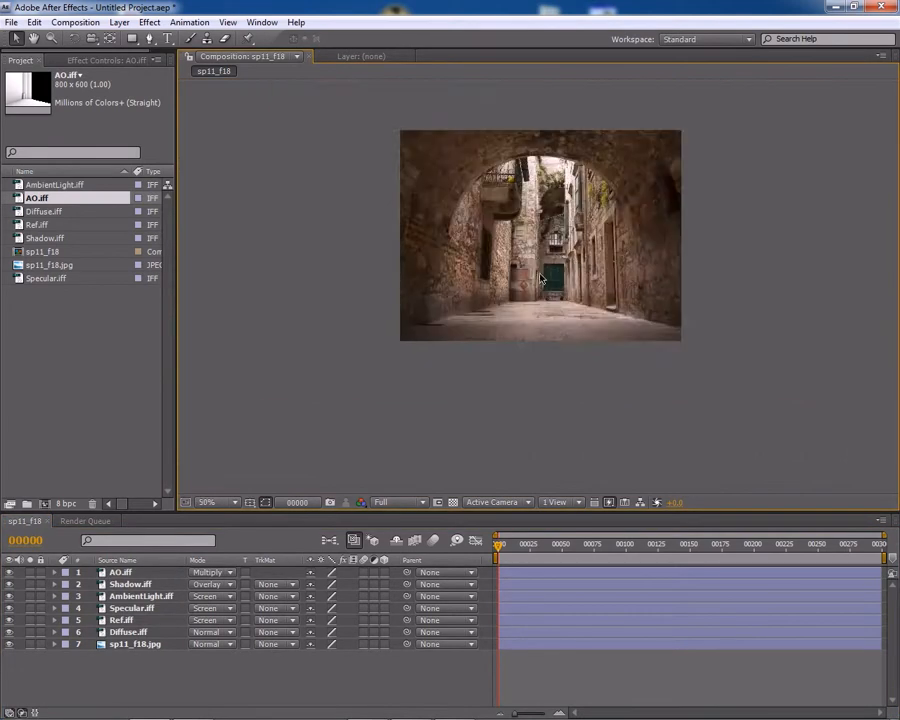
{"action": "key", "text": "period"}
{"action": "key", "text": "period"}
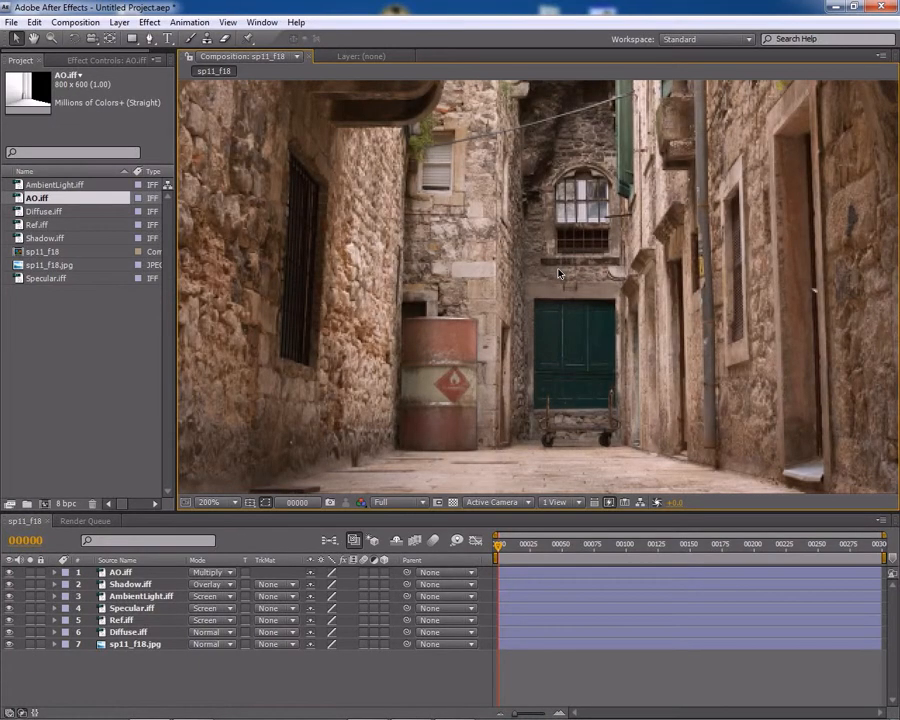
{"action": "key", "text": "comma"}
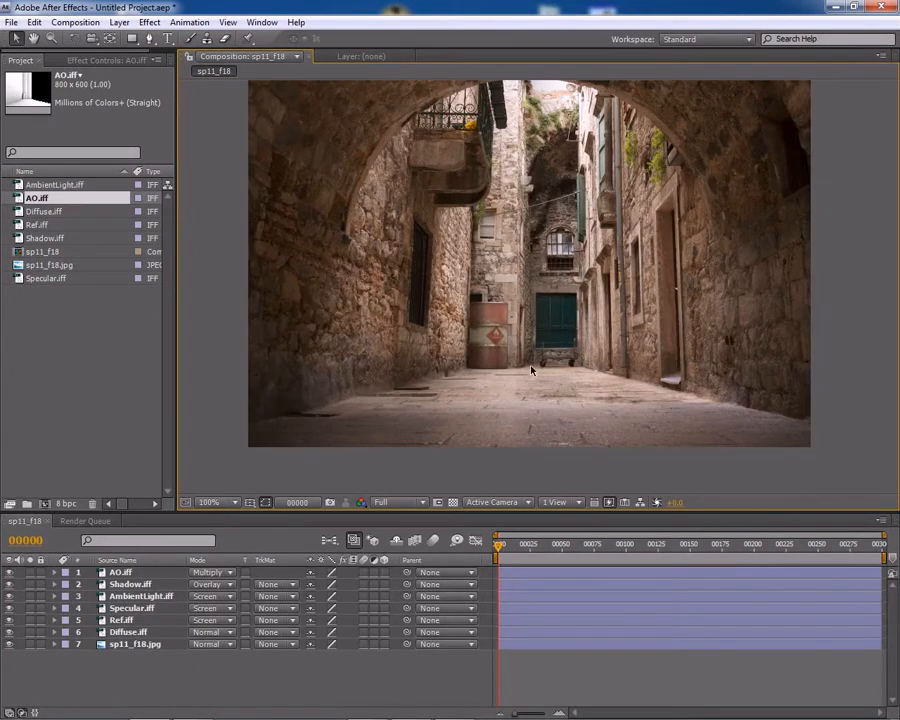
{"action": "key", "text": "period"}
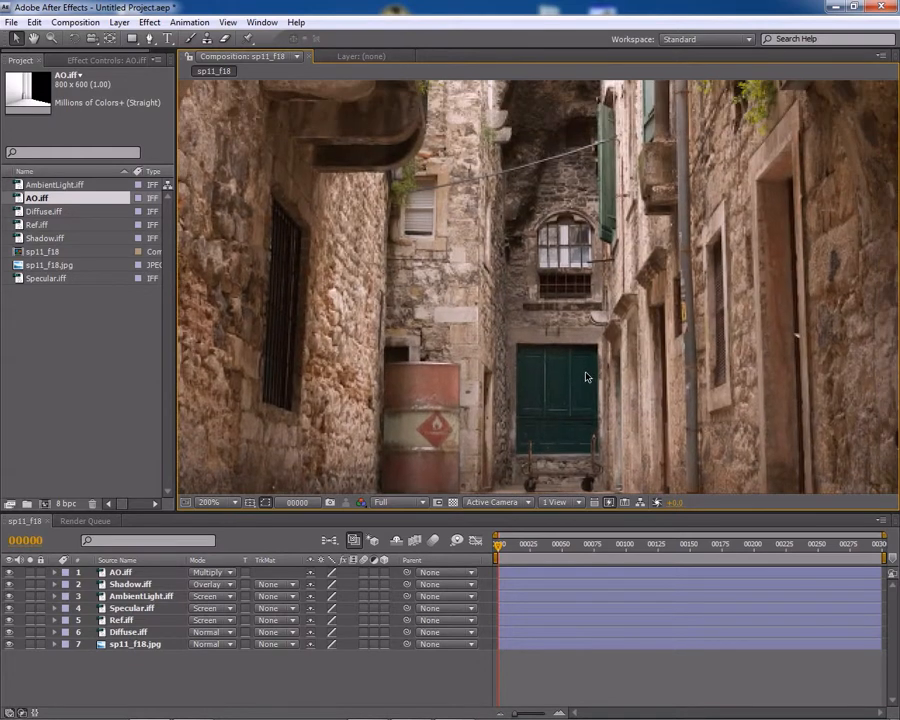
{"action": "key", "text": "comma"}
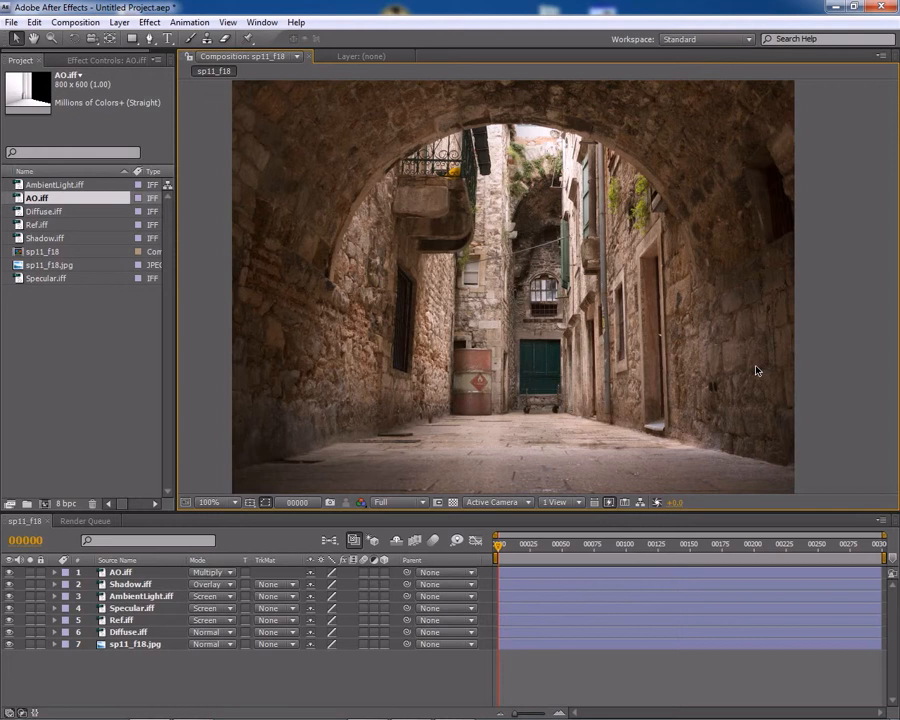
Compare the drum and the ground around it close up with the AO.iff layer off and on
{"action": "key", "text": "period"}
{"action": "left_click_drag", "start_coordinate": [504, 379], "coordinate": [544, 249]}
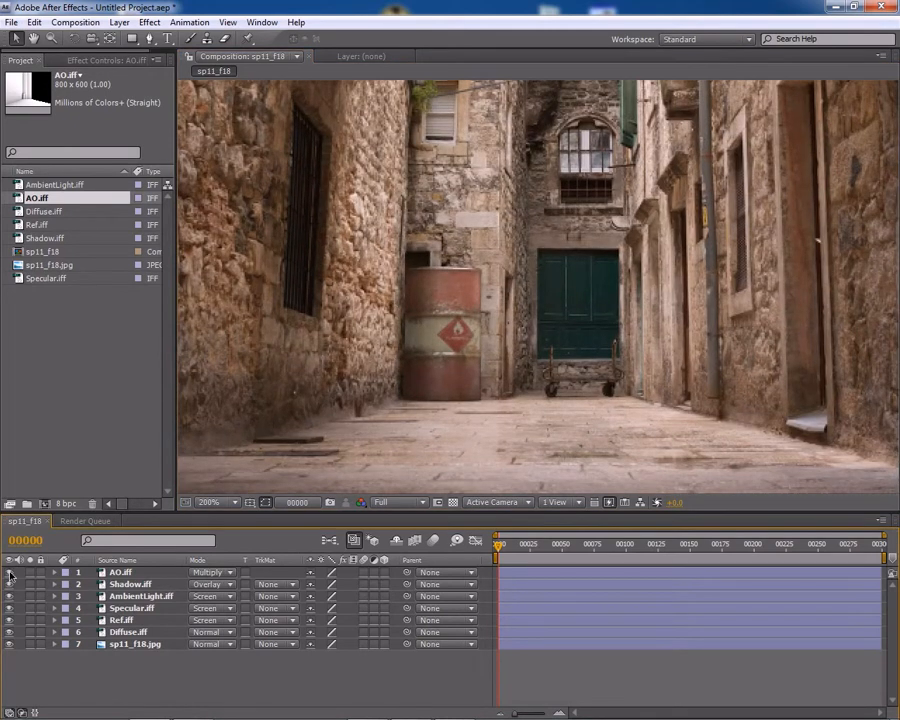
{"action": "left_click", "coordinate": [10, 573]}
{"action": "left_click", "coordinate": [10, 573]}
{"action": "left_click", "coordinate": [10, 573]}
{"action": "left_click", "coordinate": [10, 573]}
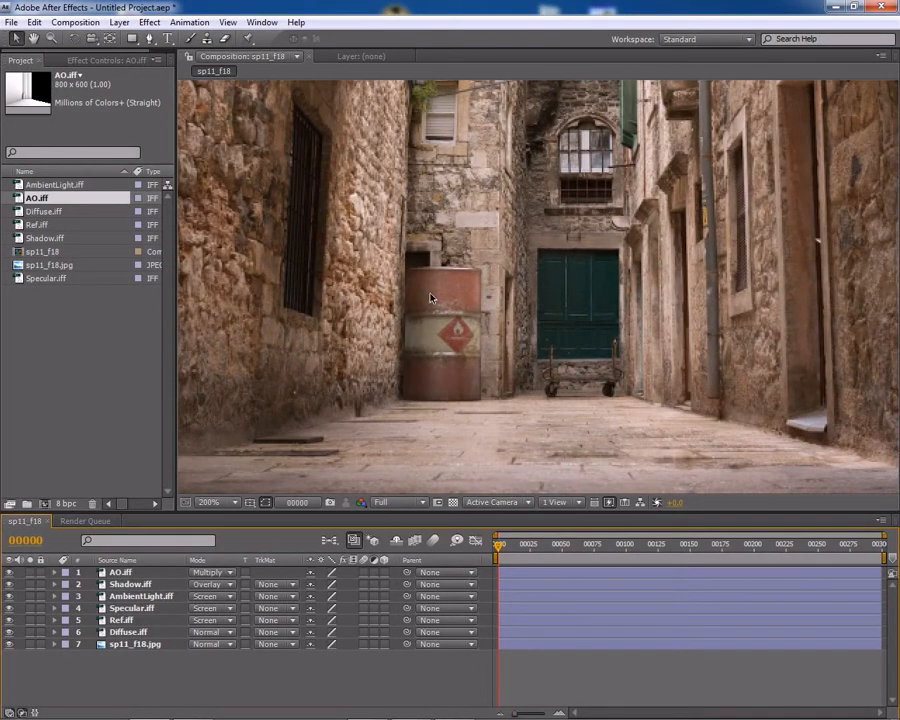